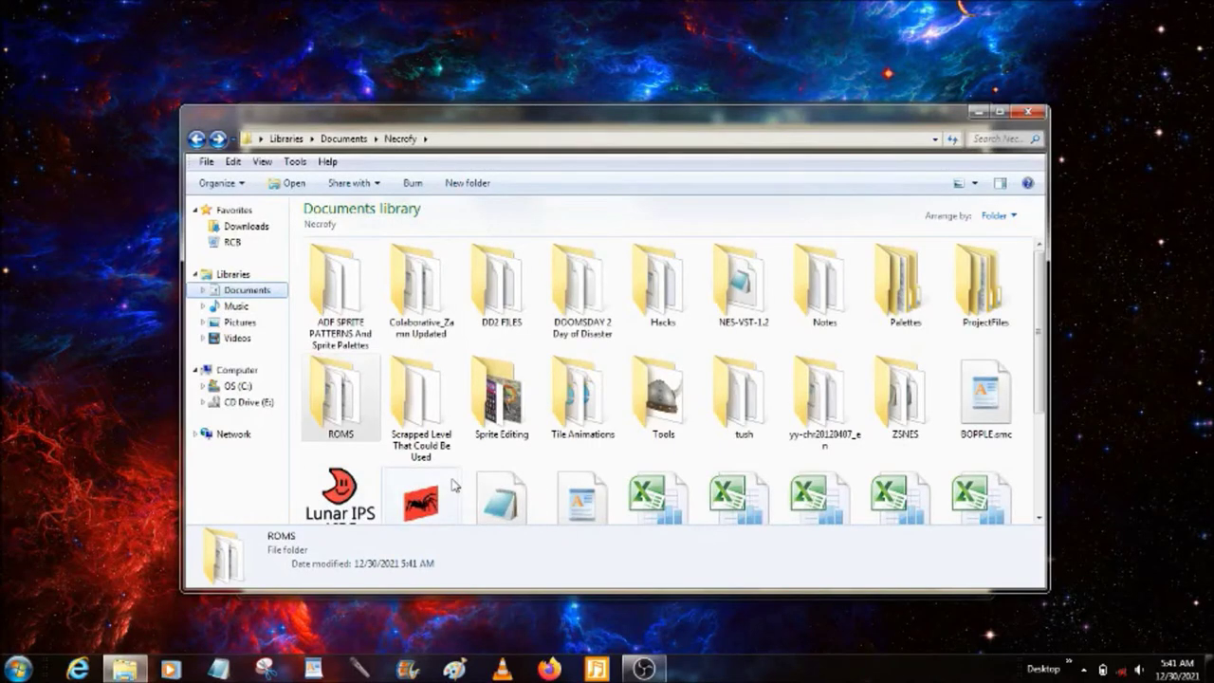
- Scroll down the Necrofy documents folder and select Necrofy.exe
mouse_move(453, 484)
left_click(801, 465)
scroll(802, 465, "down", 2)
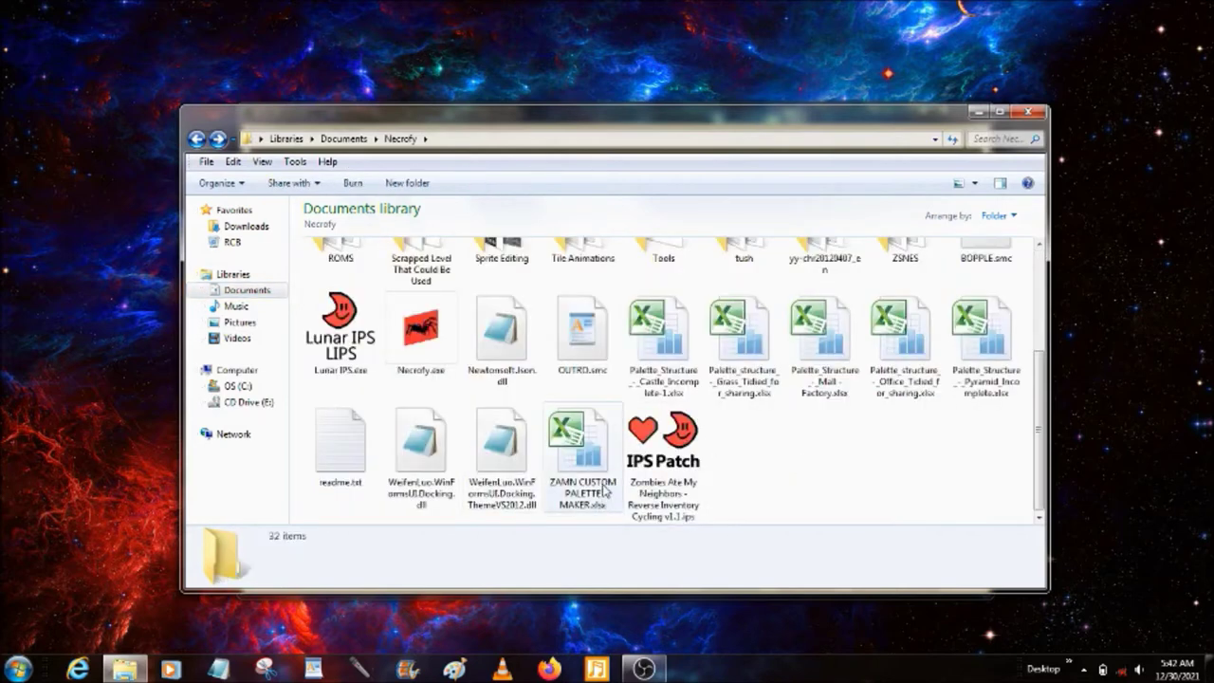
left_click(439, 332)
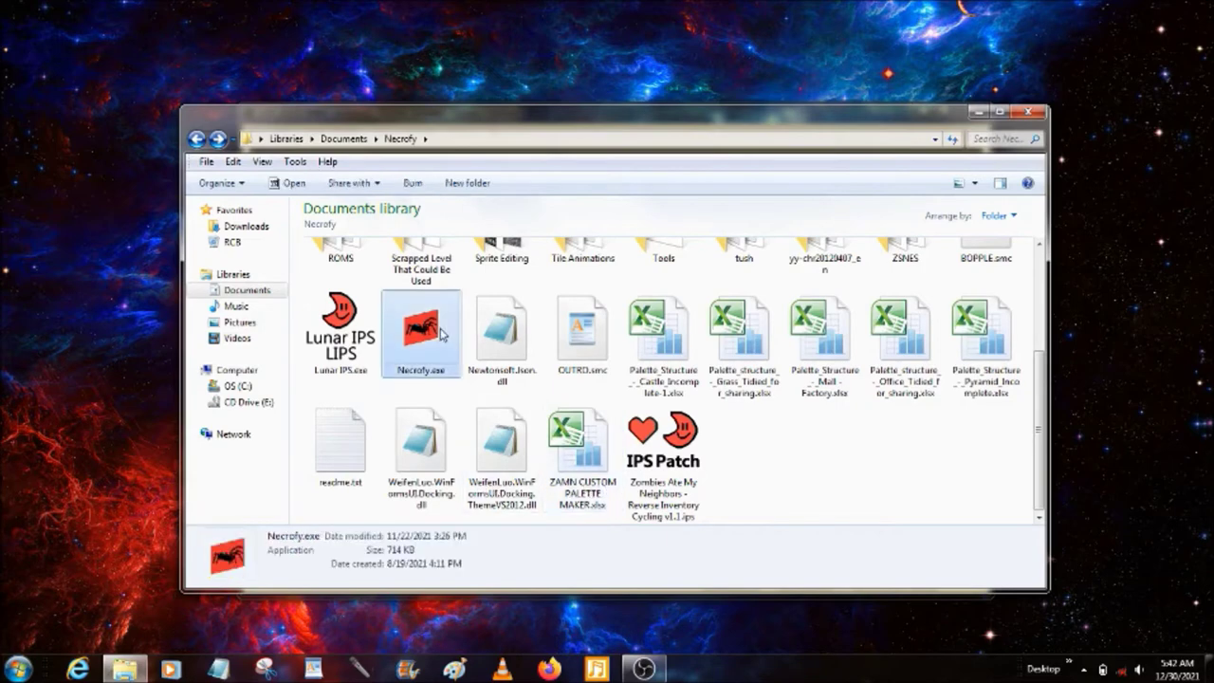
- Launch the Necrofy editor and look through its File menu commands
double_click(441, 327)
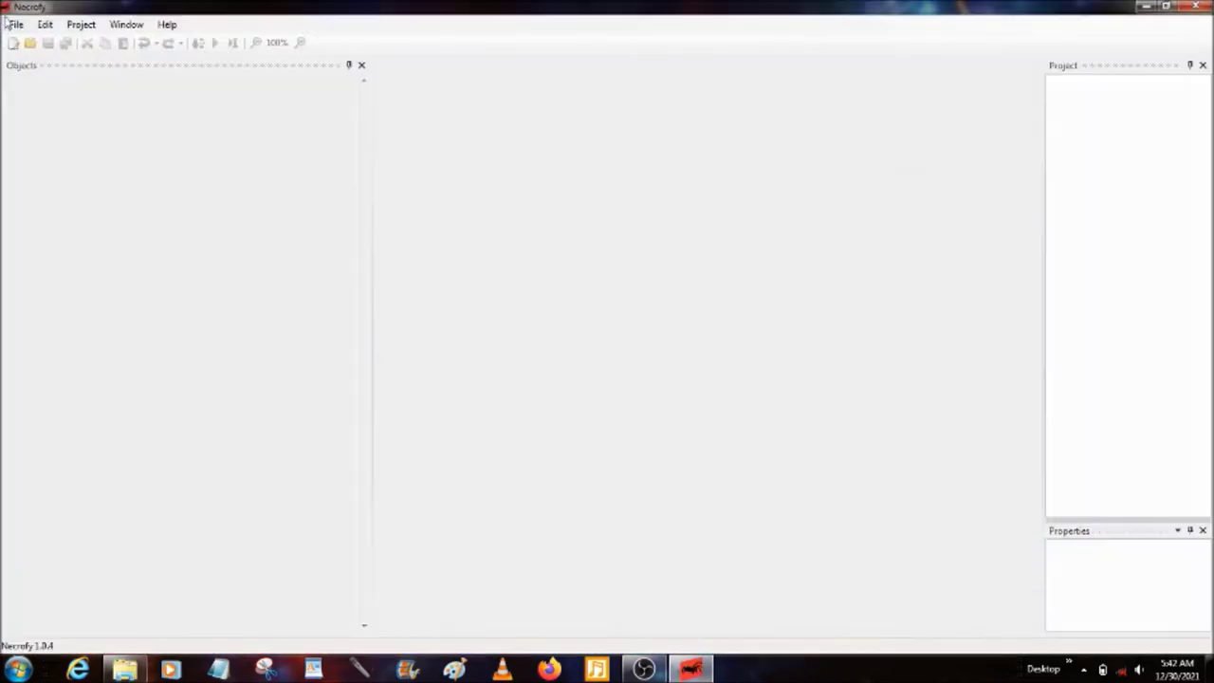
left_click(16, 26)
mouse_move(44, 26)
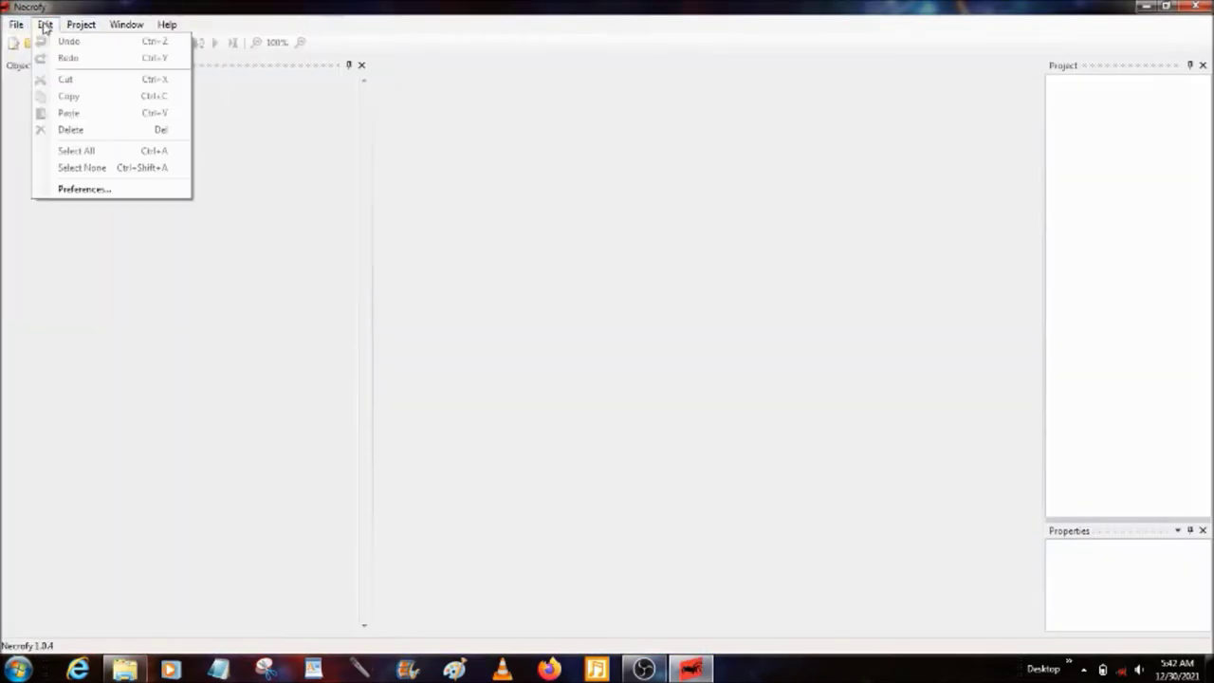
mouse_move(82, 27)
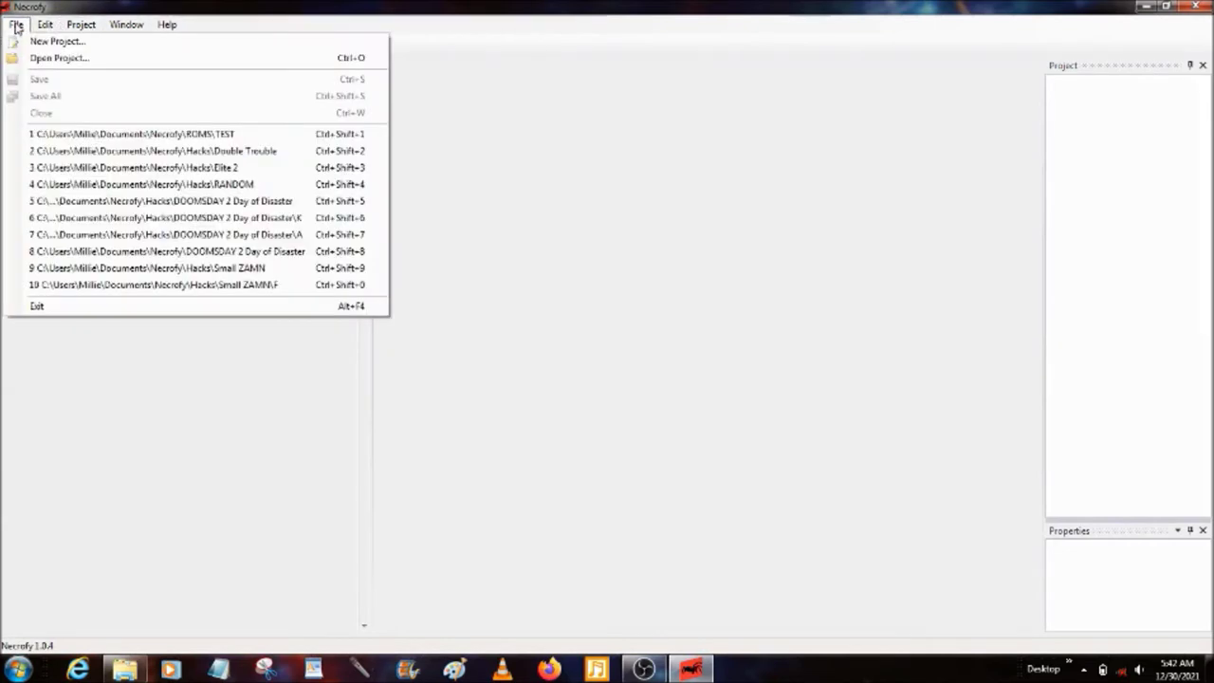
- Open and dismiss the New Project setup, check the Edit menu, then reopen New Project
left_click(57, 43)
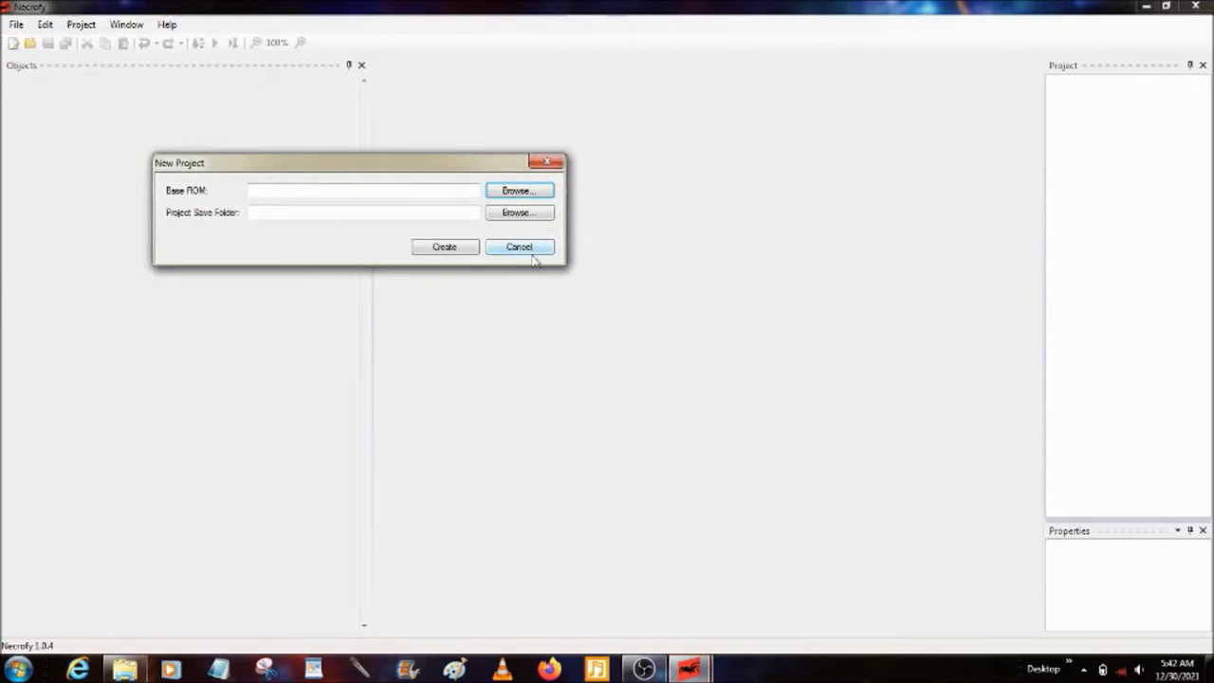
left_click(519, 247)
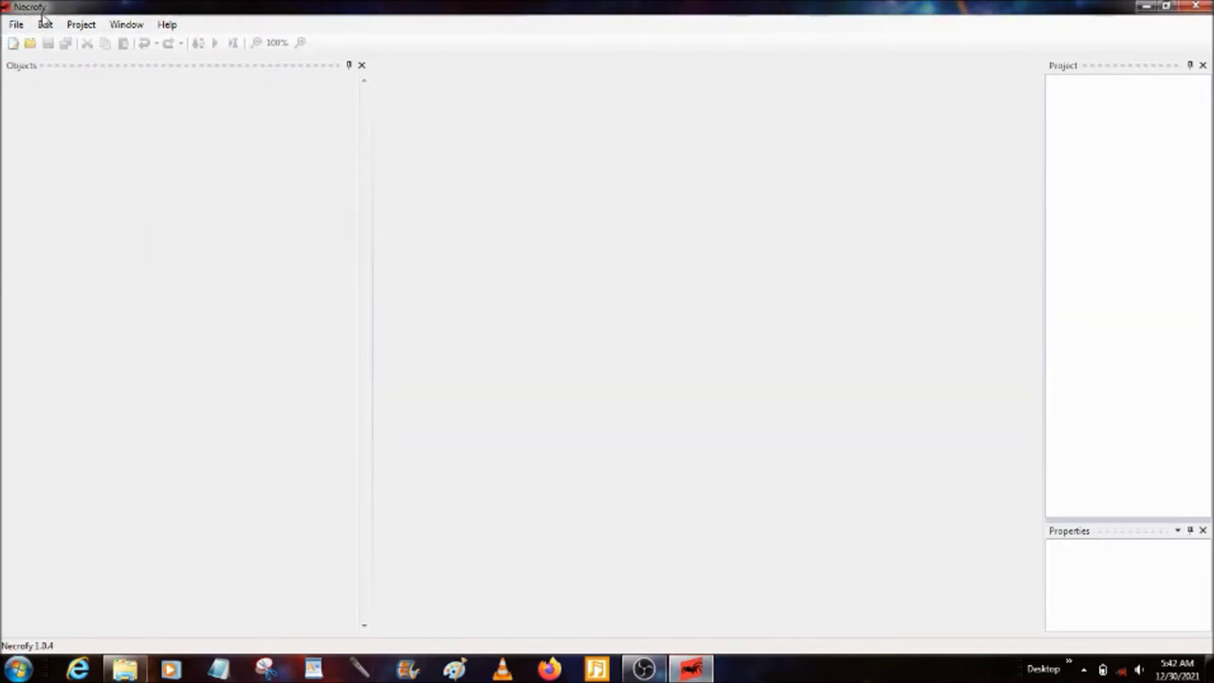
left_click(47, 25)
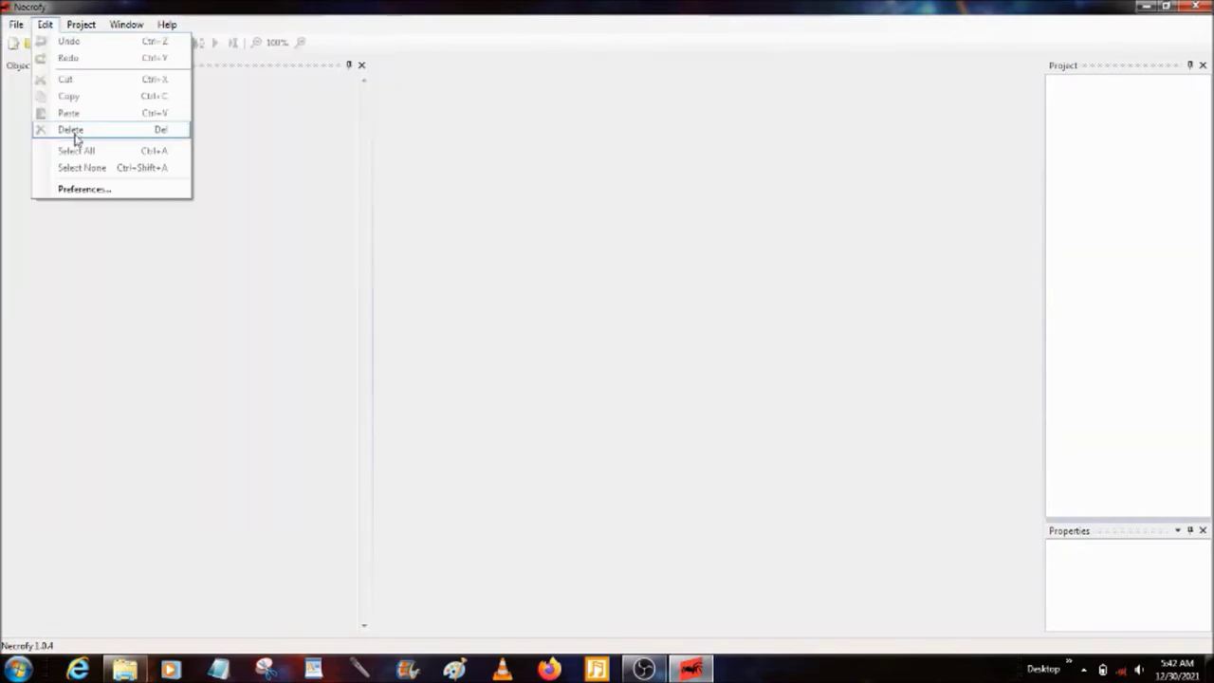
mouse_move(16, 24)
left_click(61, 41)
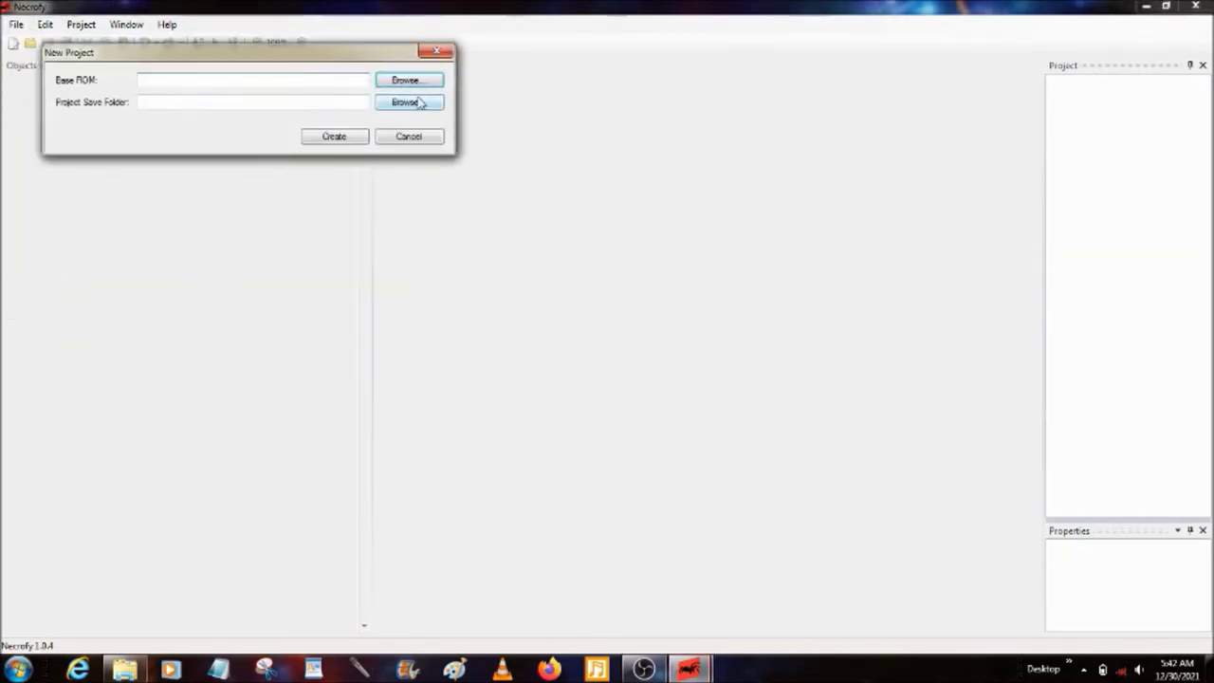
left_click(409, 137)
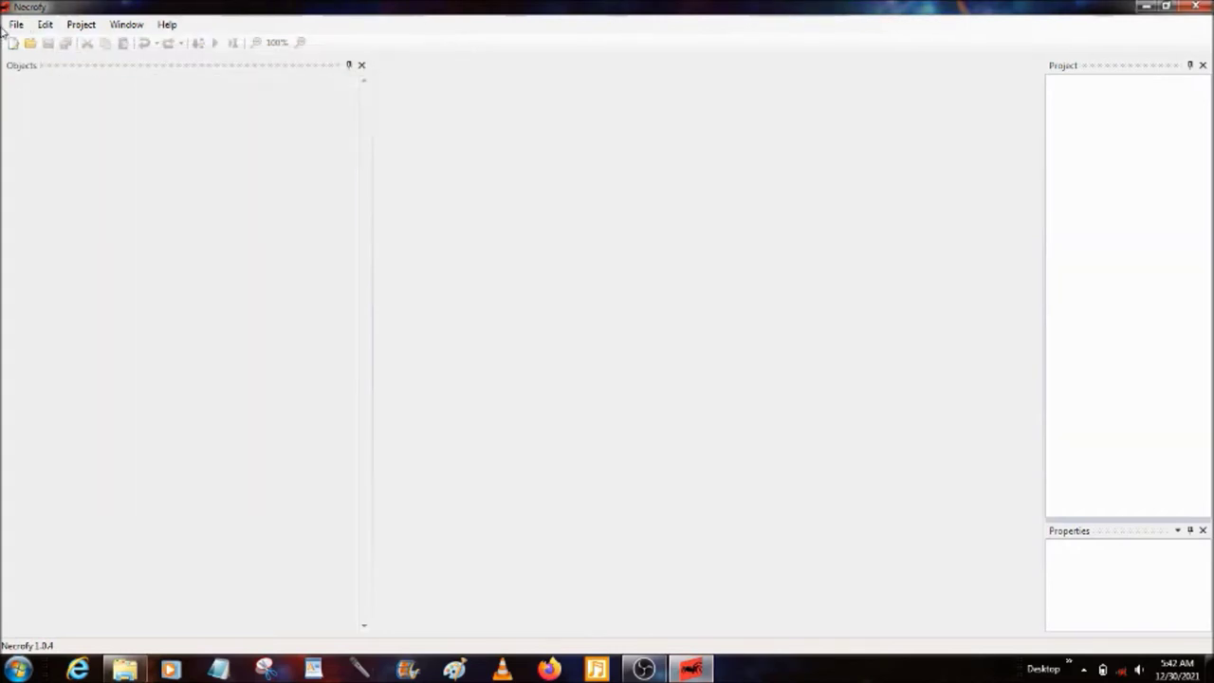
left_click(12, 43)
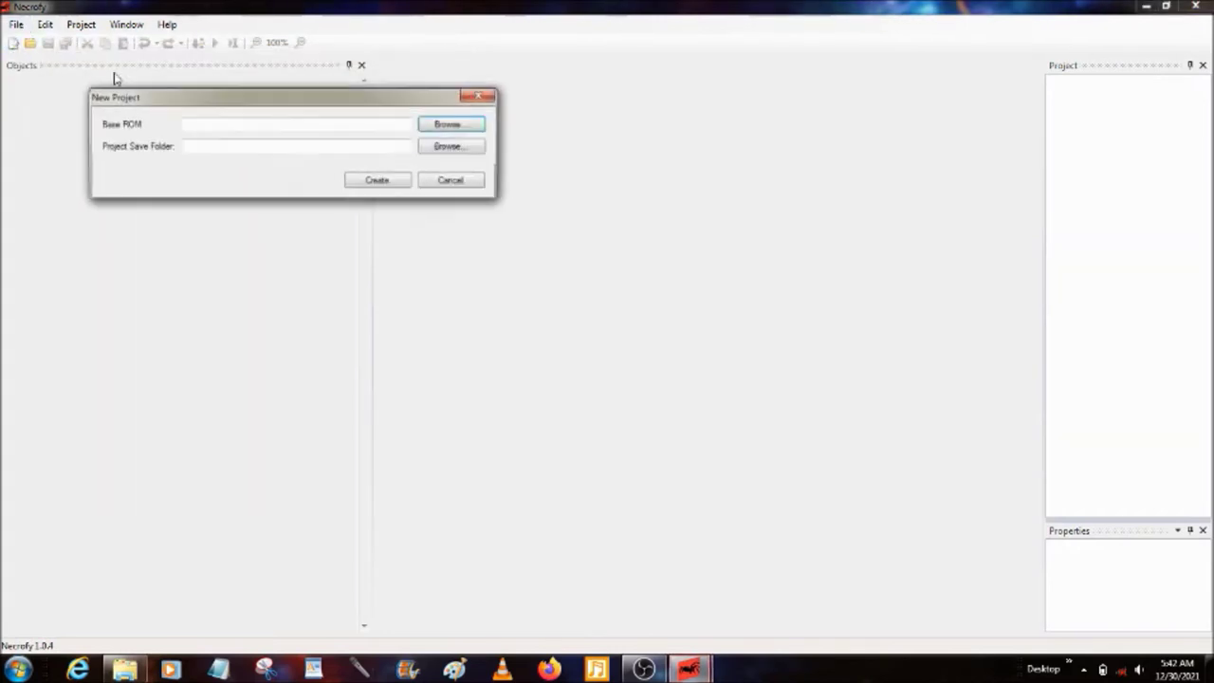
- Choose Zombies Ate My Neighbors (U) [!].smc from the ROMS folder as the base ROM
left_click(450, 133)
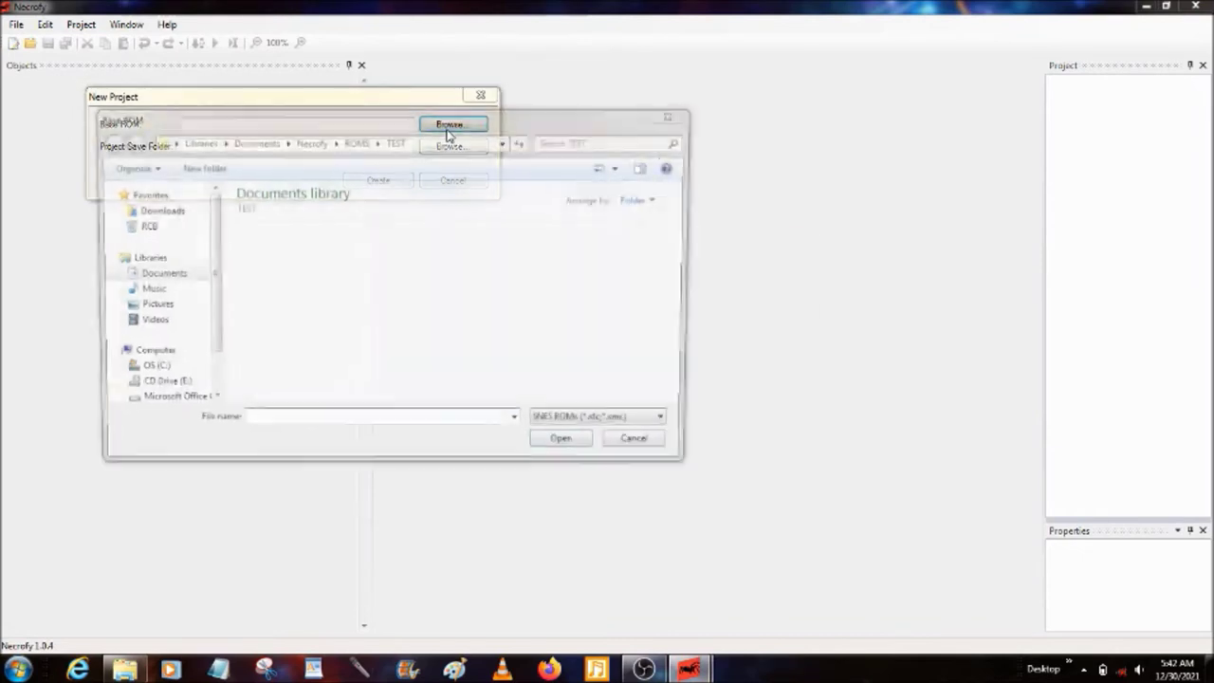
left_click(781, 356)
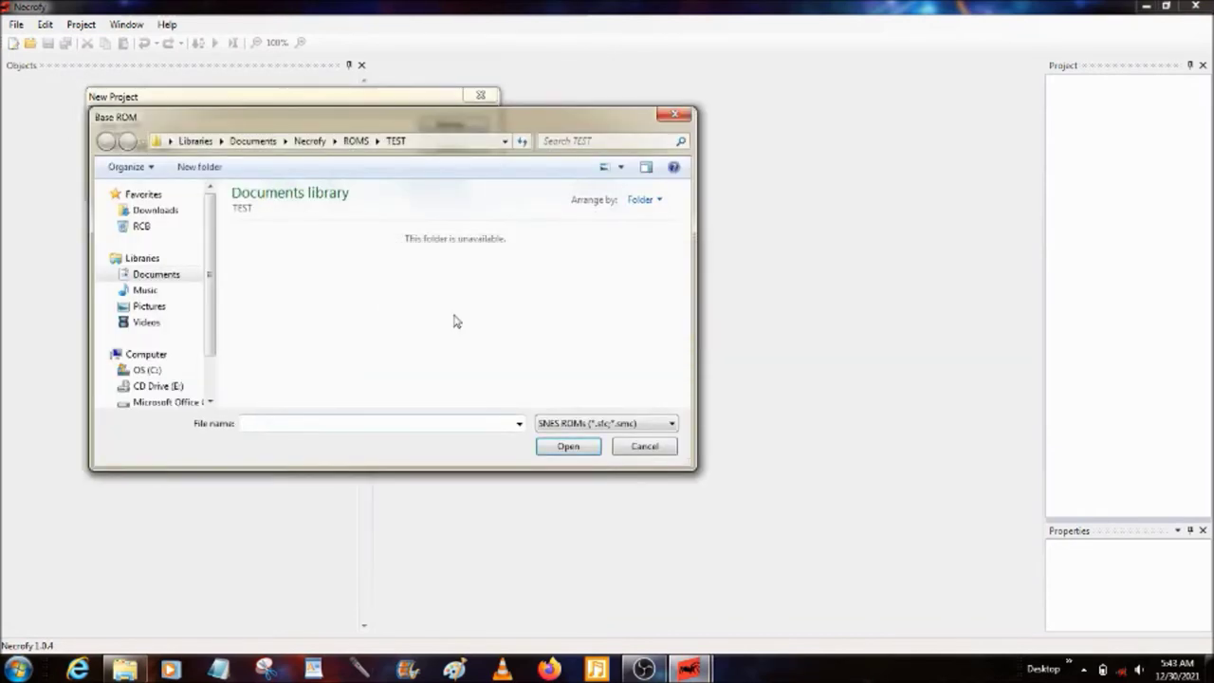
key("alt+Up")
key("Down")
key("Down")
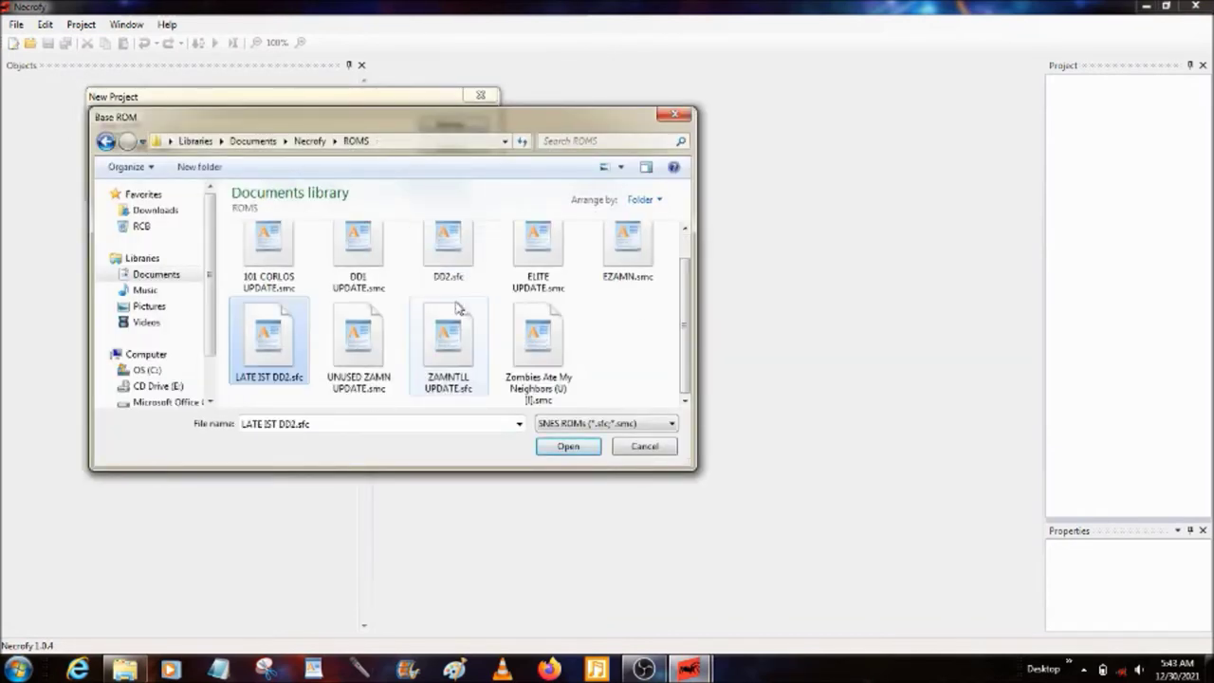
key("Right")
key("Right")
key("Right")
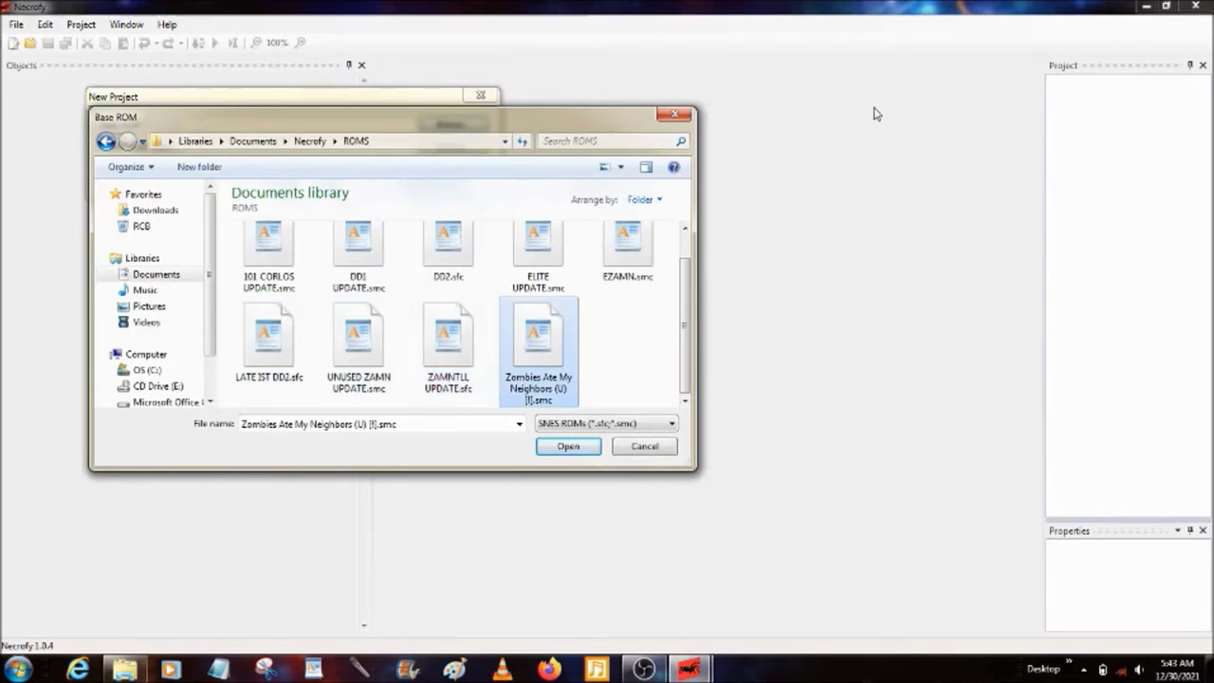
double_click(517, 350)
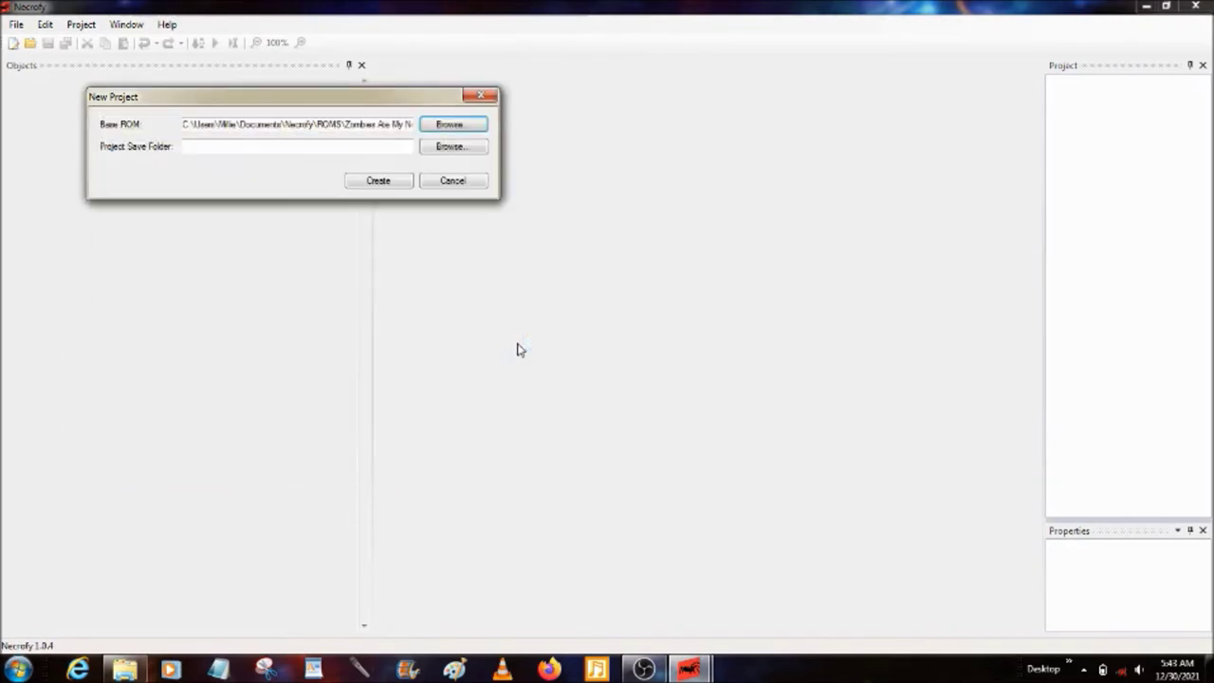
- Set the project save folder to VID and create the project
left_click(438, 150)
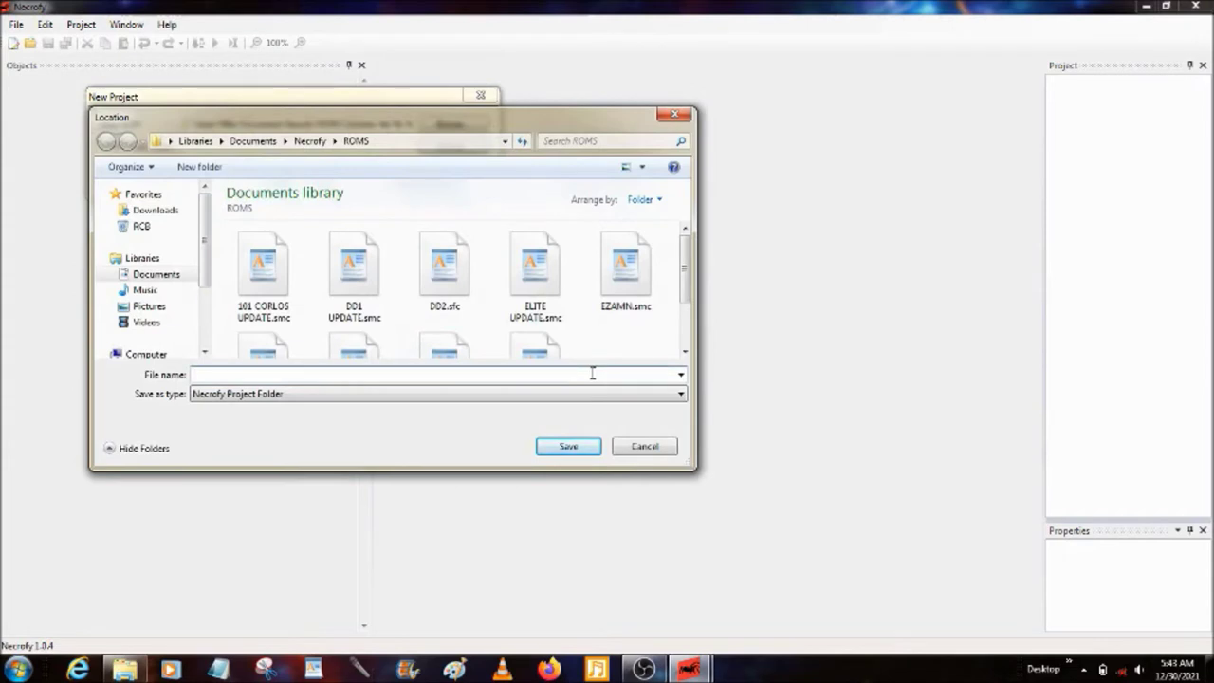
type("ID")
key("Return")
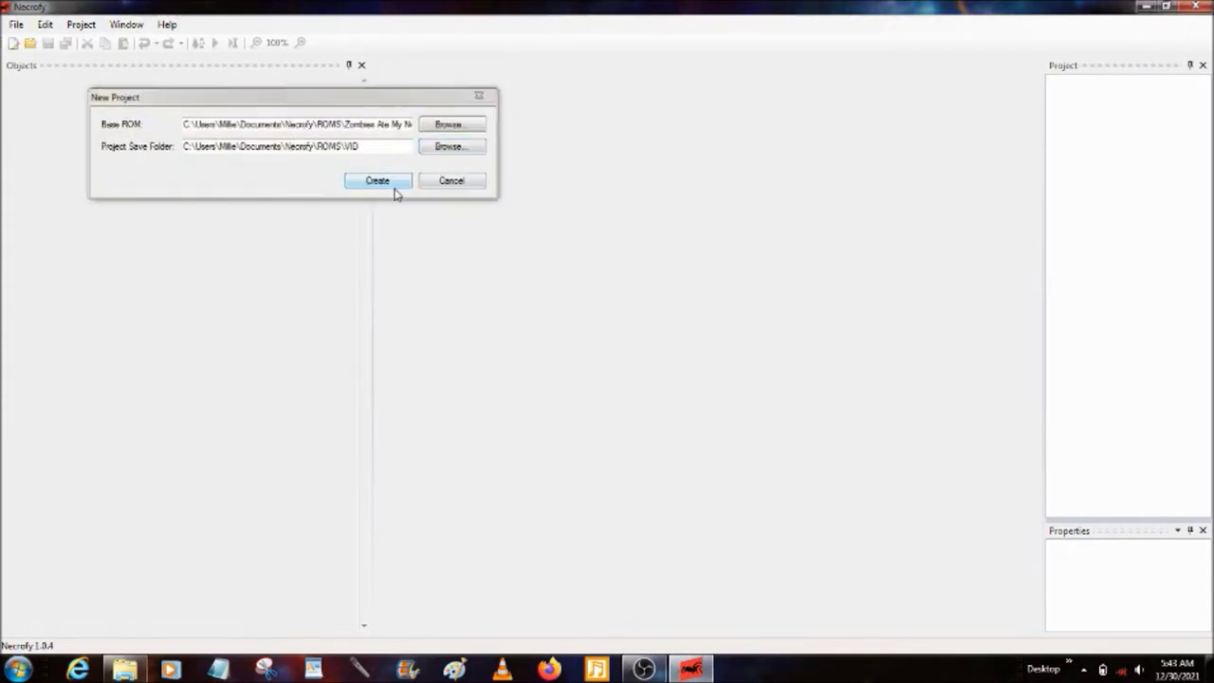
left_click(394, 186)
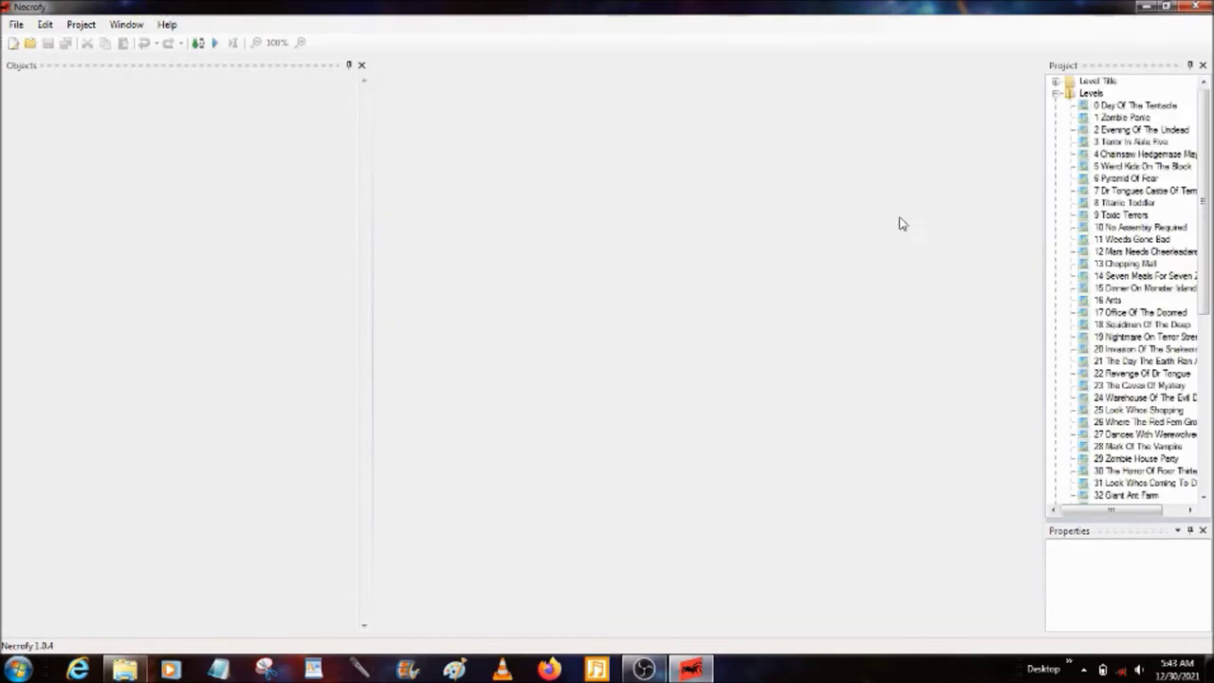
- Collapse the Levels node and bring back the Necrofy Explorer folder, scrolled to the top
left_click(1055, 94)
left_click(1056, 93)
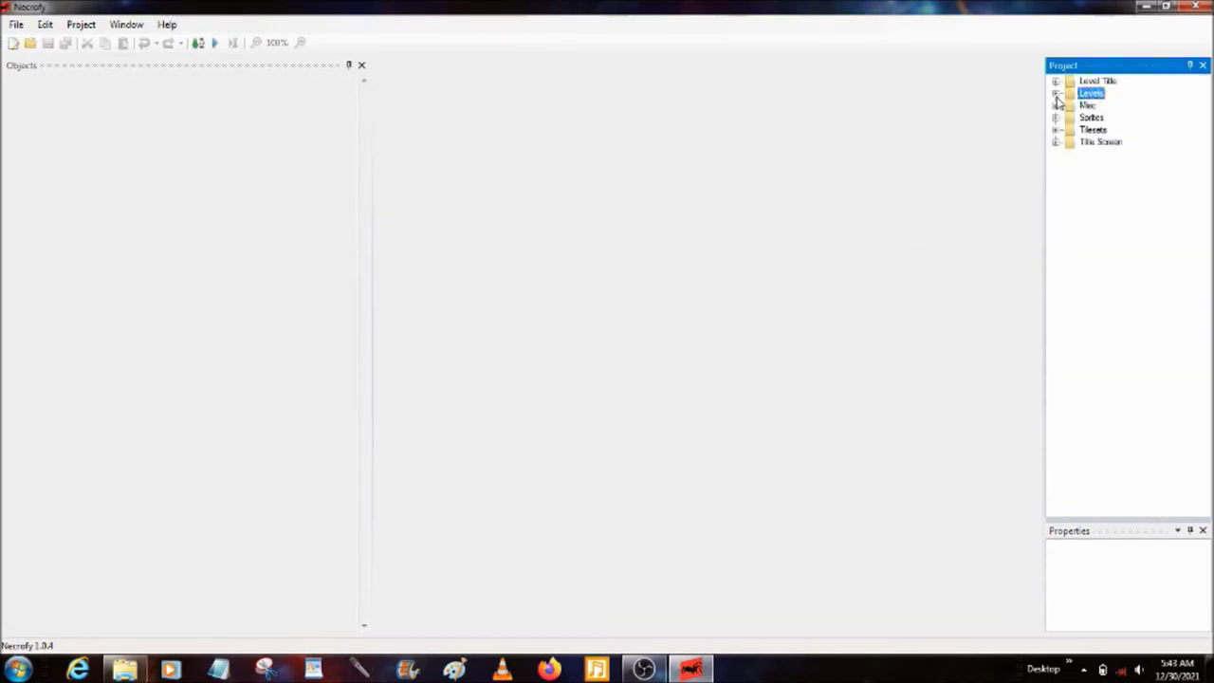
left_click(124, 669)
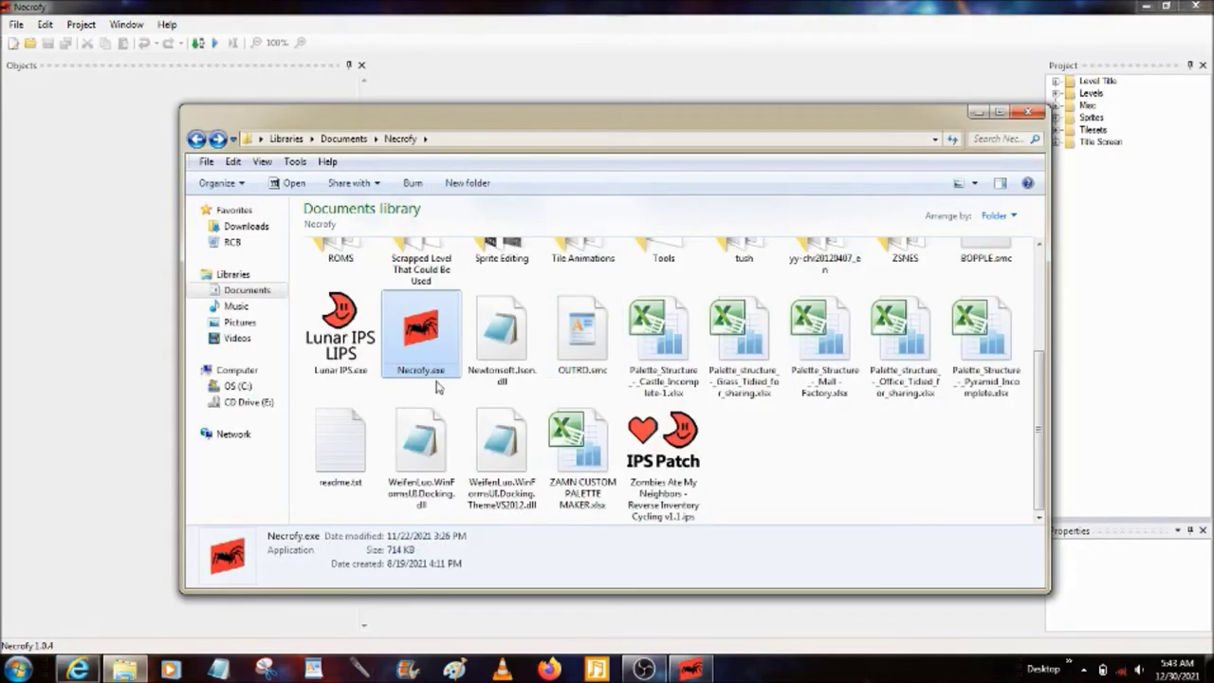
right_click(124, 670)
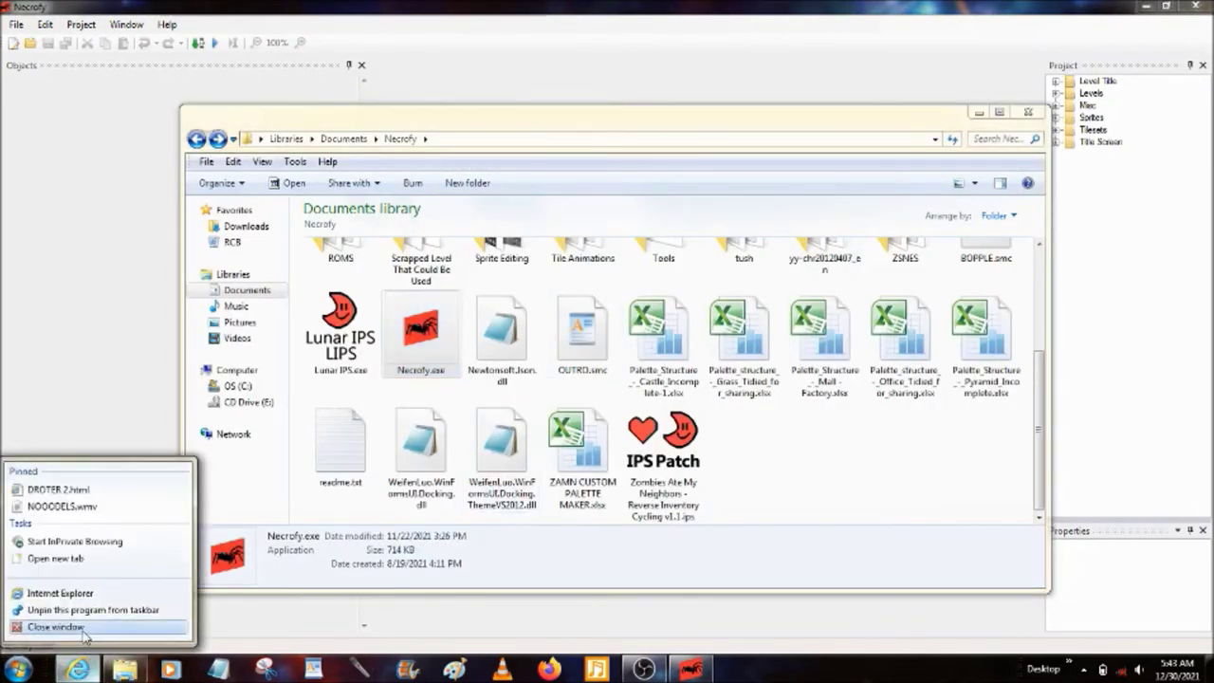
key("Escape")
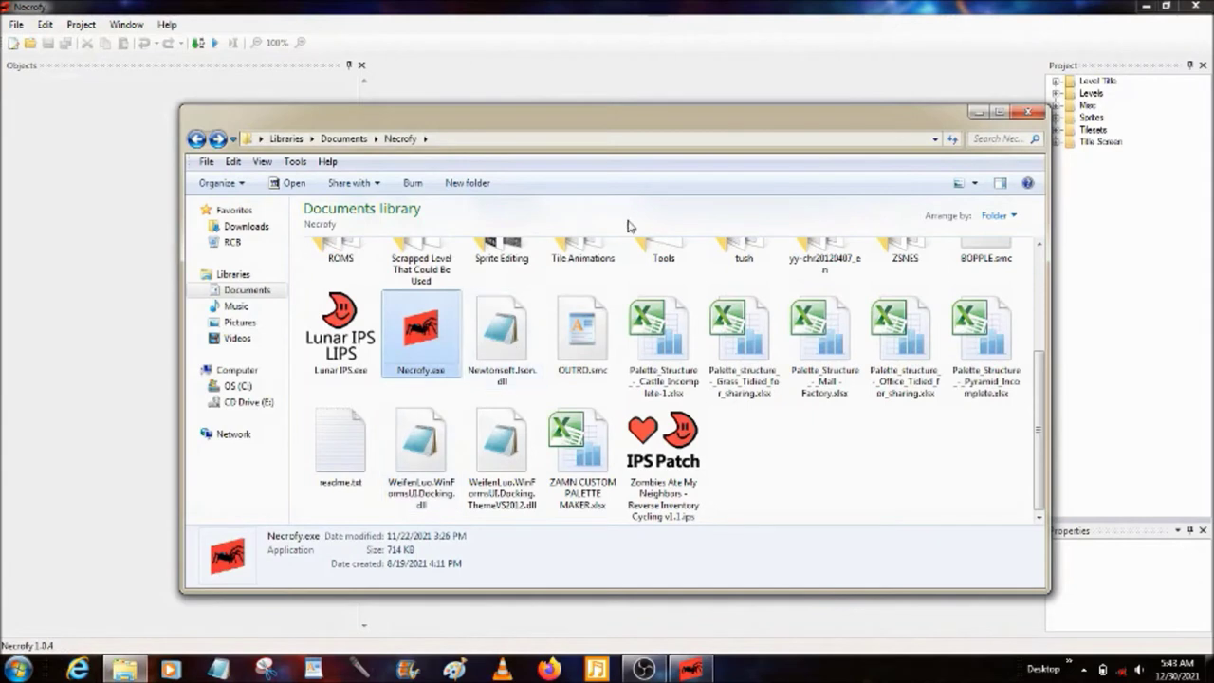
left_click(559, 289)
scroll(560, 289, "up", 3)
- Open the ROMS and VID project folders and select base.sfc
double_click(338, 408)
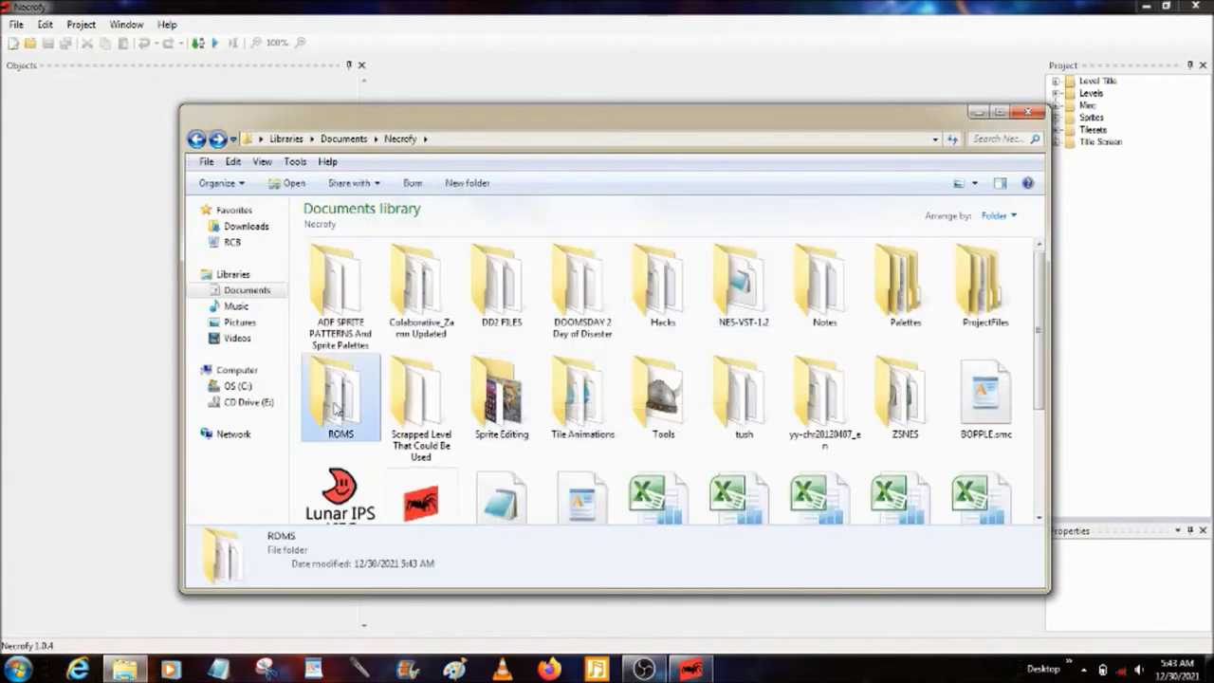
double_click(357, 310)
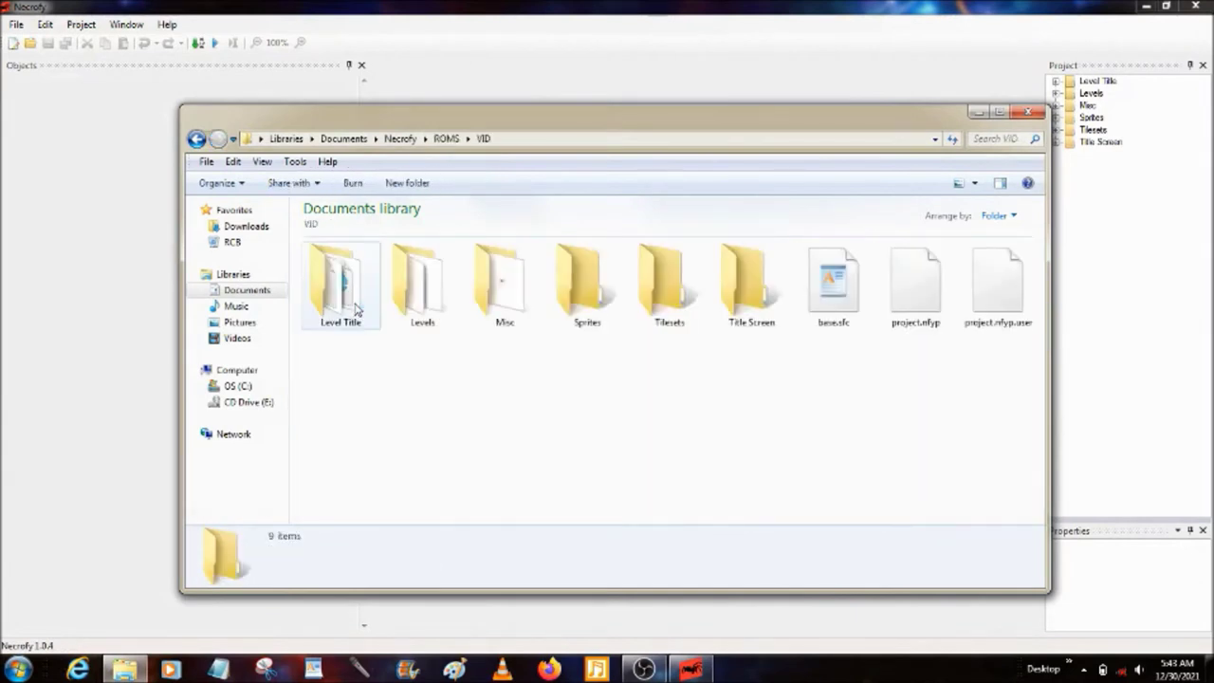
left_click_drag(345, 380, 1203, 299)
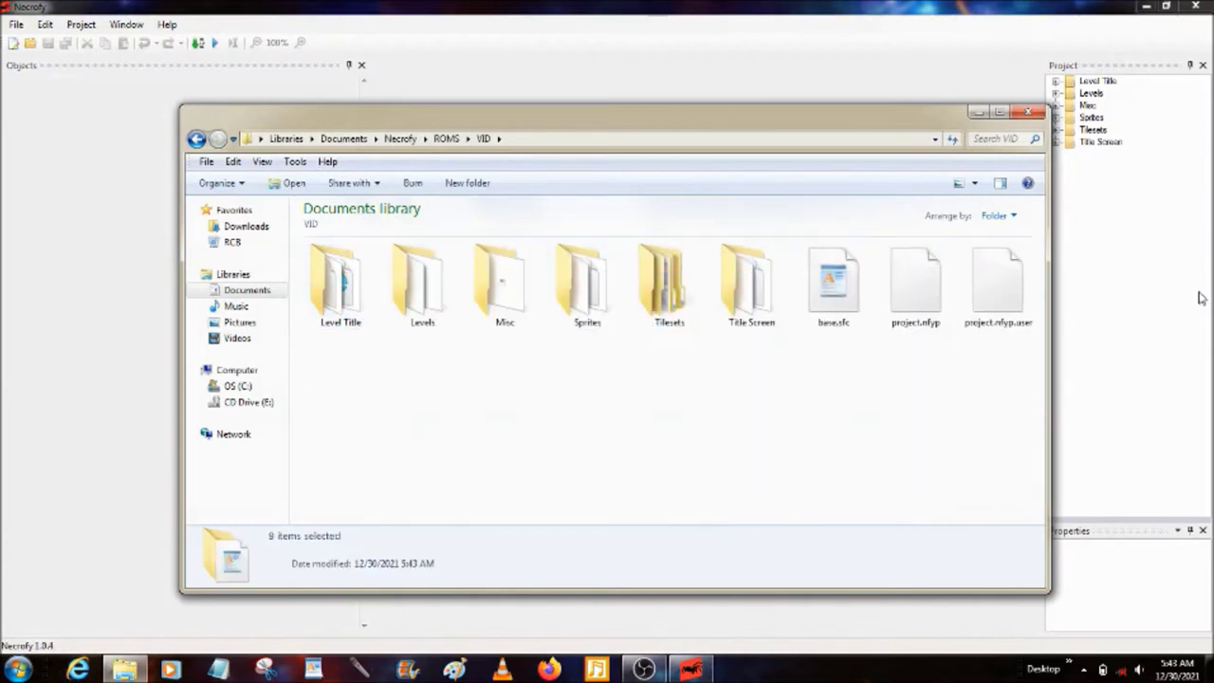
left_click(1153, 199)
left_click(124, 670)
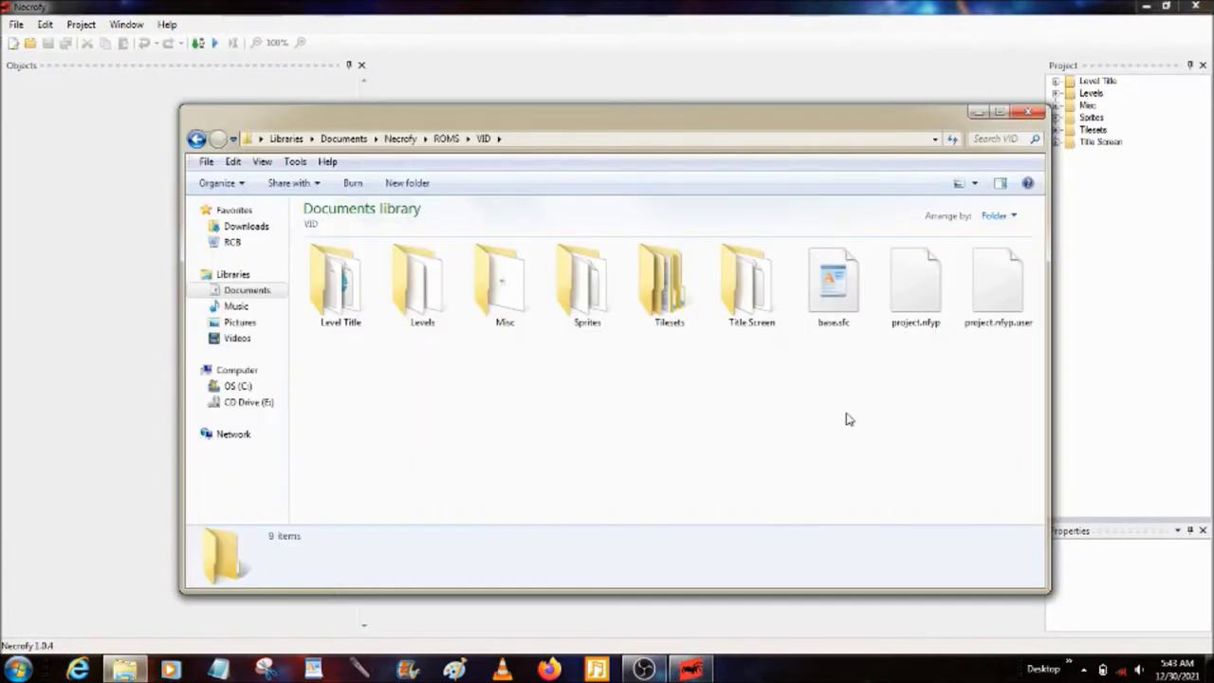
mouse_move(853, 359)
left_mouse_down()
mouse_move(857, 269)
mouse_move(873, 349)
left_mouse_up()
left_click(196, 138)
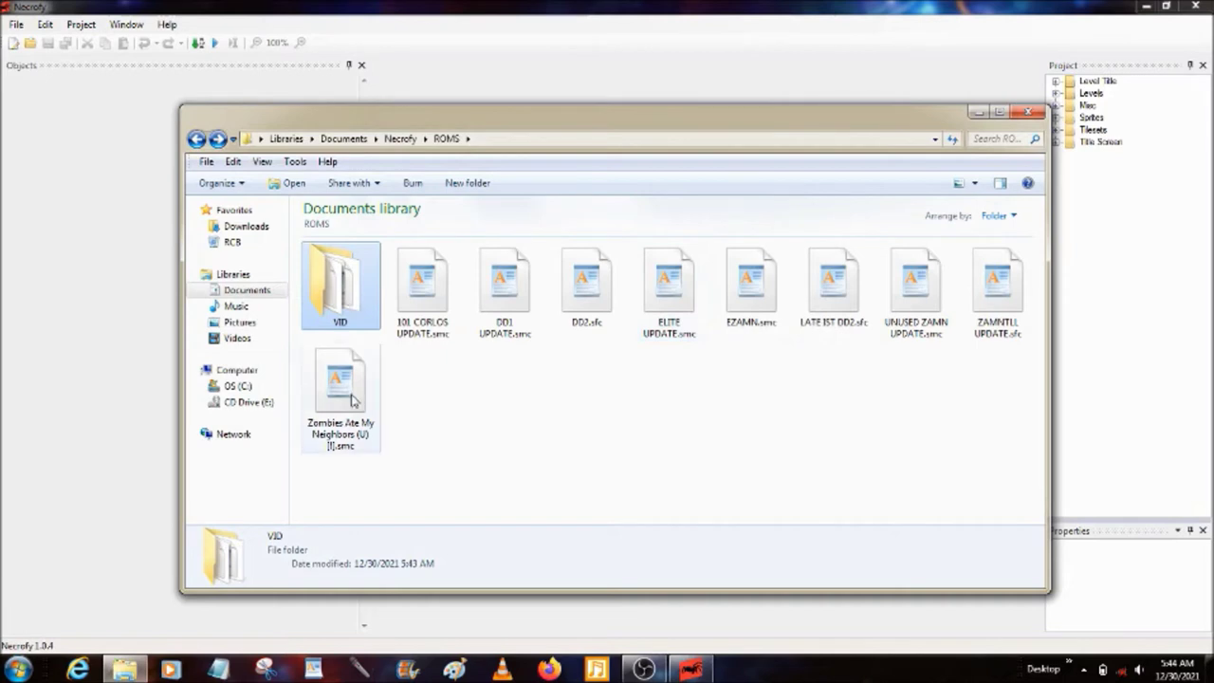
- Run the VID folder's base.sfc in ZSNES with Open with > zsnesw
left_click(342, 336)
double_click(339, 301)
right_click(835, 277)
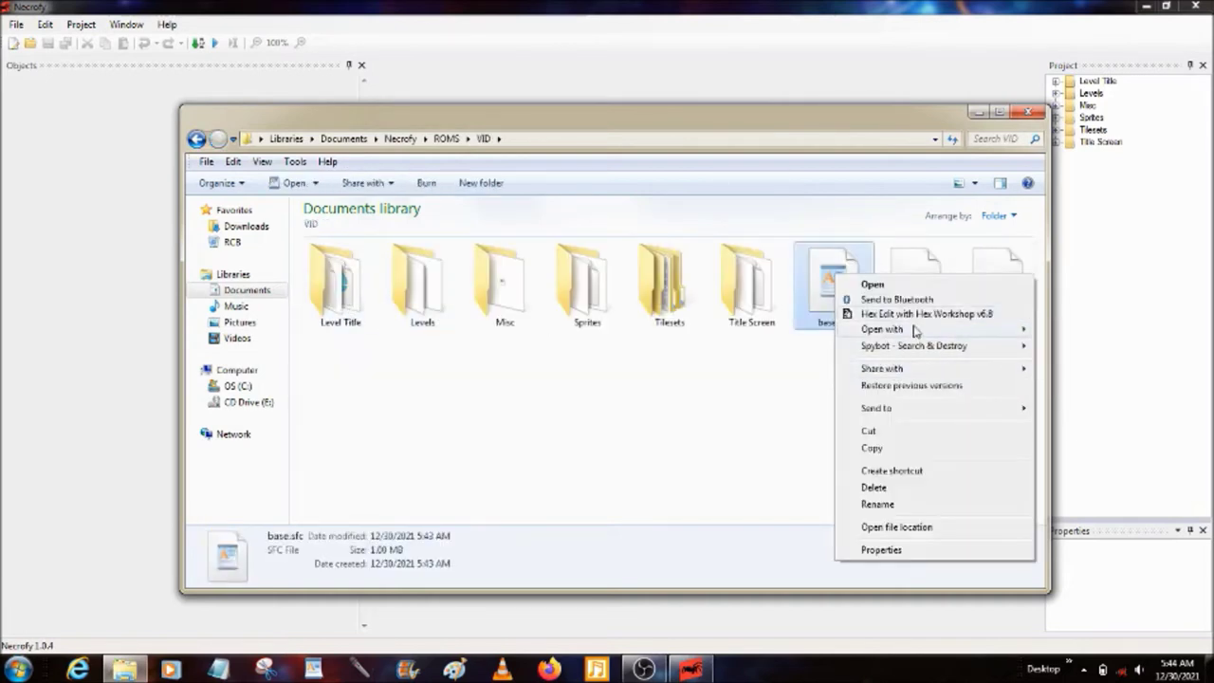
mouse_move(913, 329)
left_click(1061, 396)
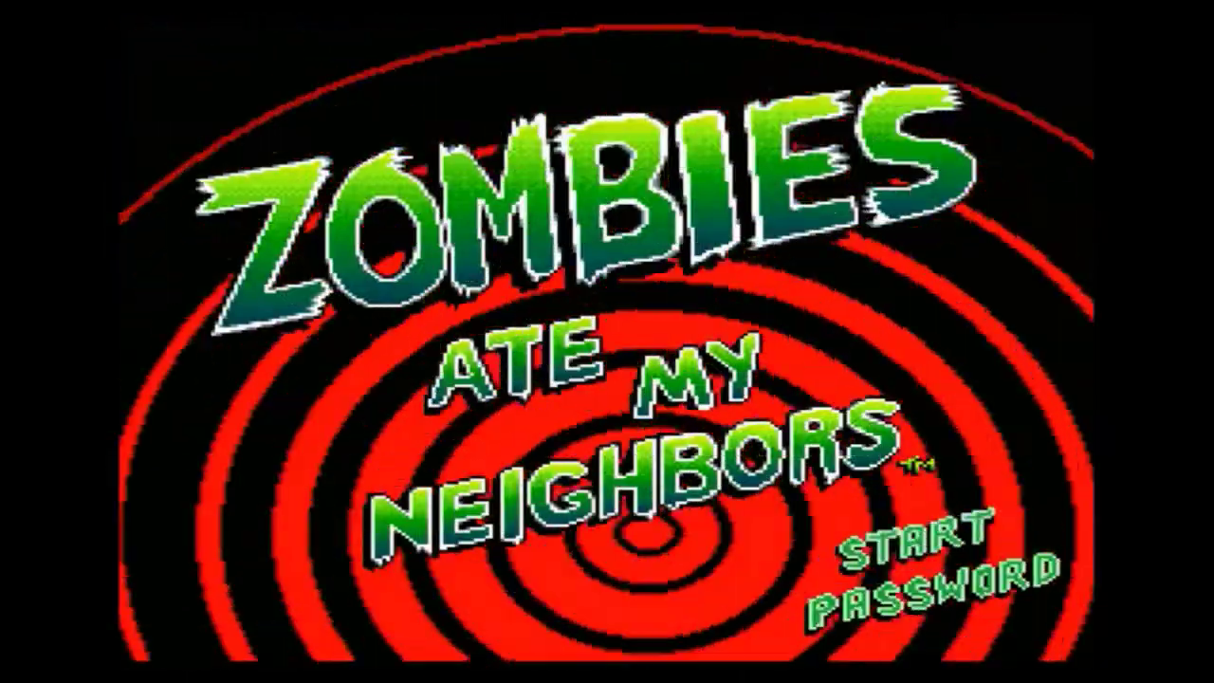
- Get past the title and player select into Level 1 and open the input settings
key("Return")
key("Return")
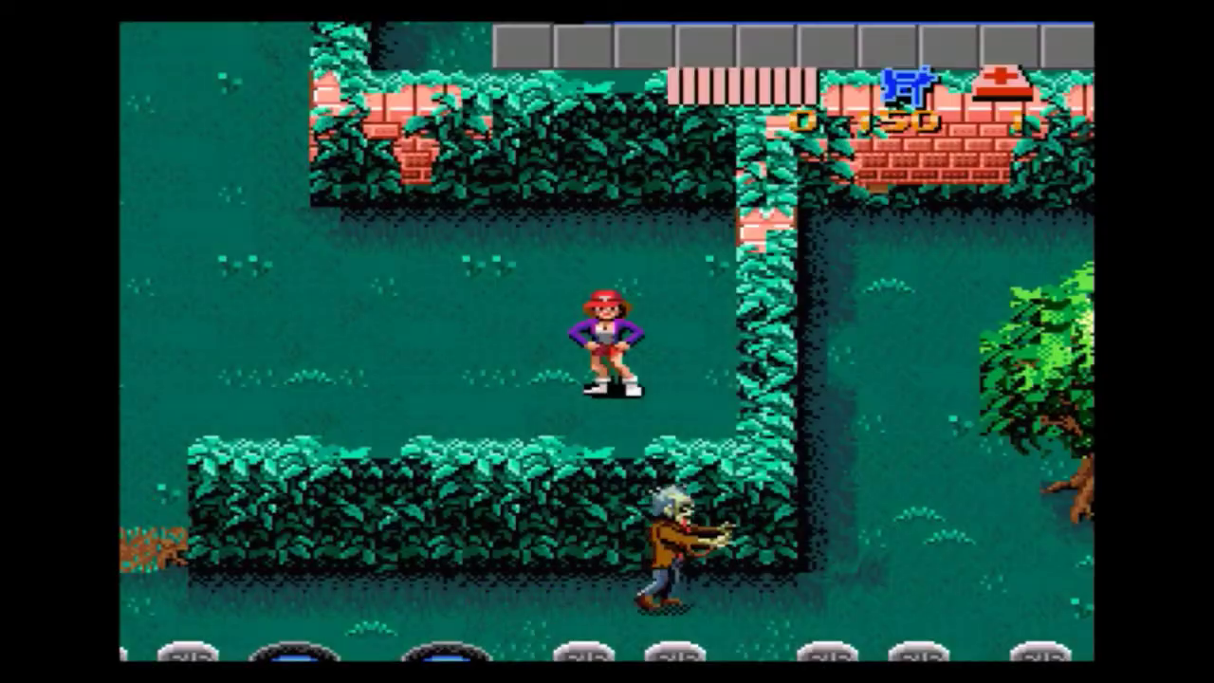
key("Escape")
key("Return")
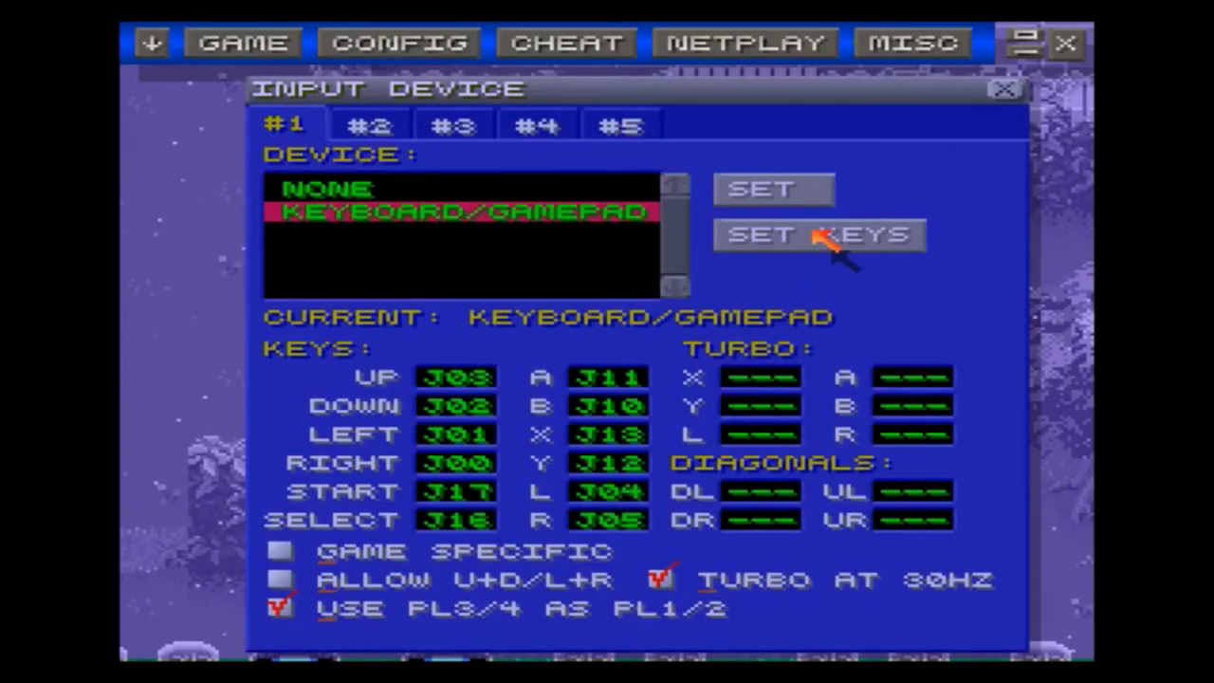
- Remap player 1 to arrows, Enter, Shift, X, Z, S, A, D, C, then walk down-right
left_click(751, 234)
key("Up")
key("Down")
key("Left")
key("Right")
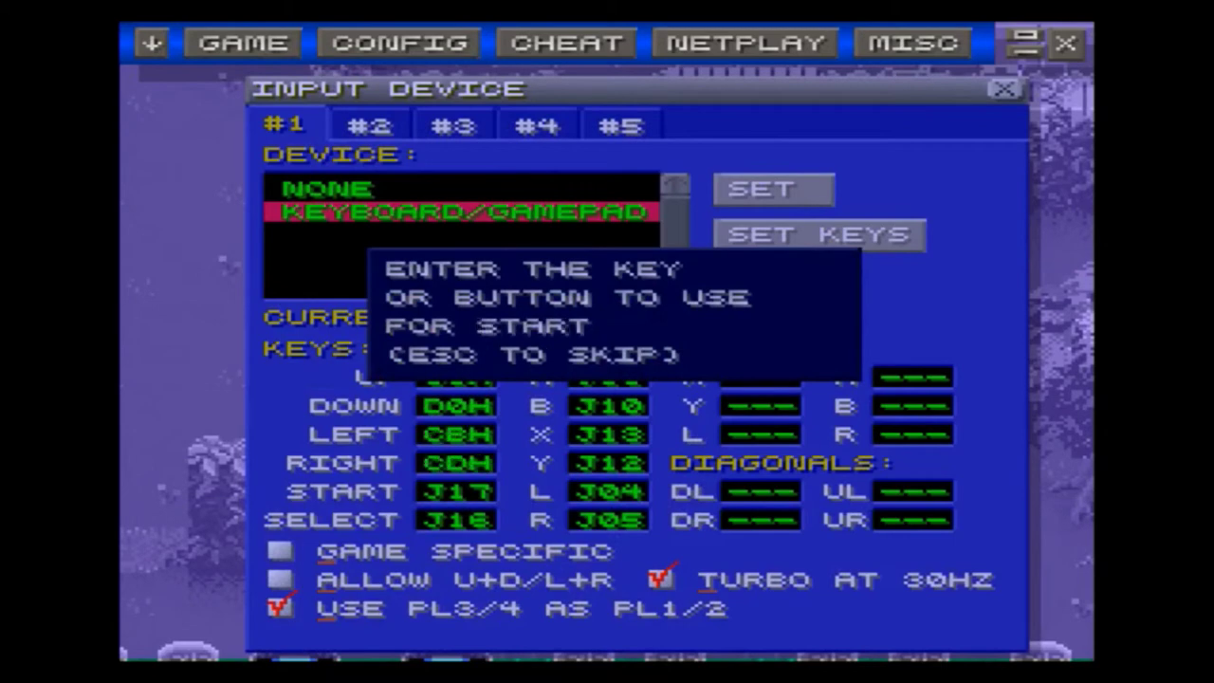
key("Return")
key("shift")
key("x")
key("z")
key("s")
key("a")
key("d")
key("c")
key("Escape")
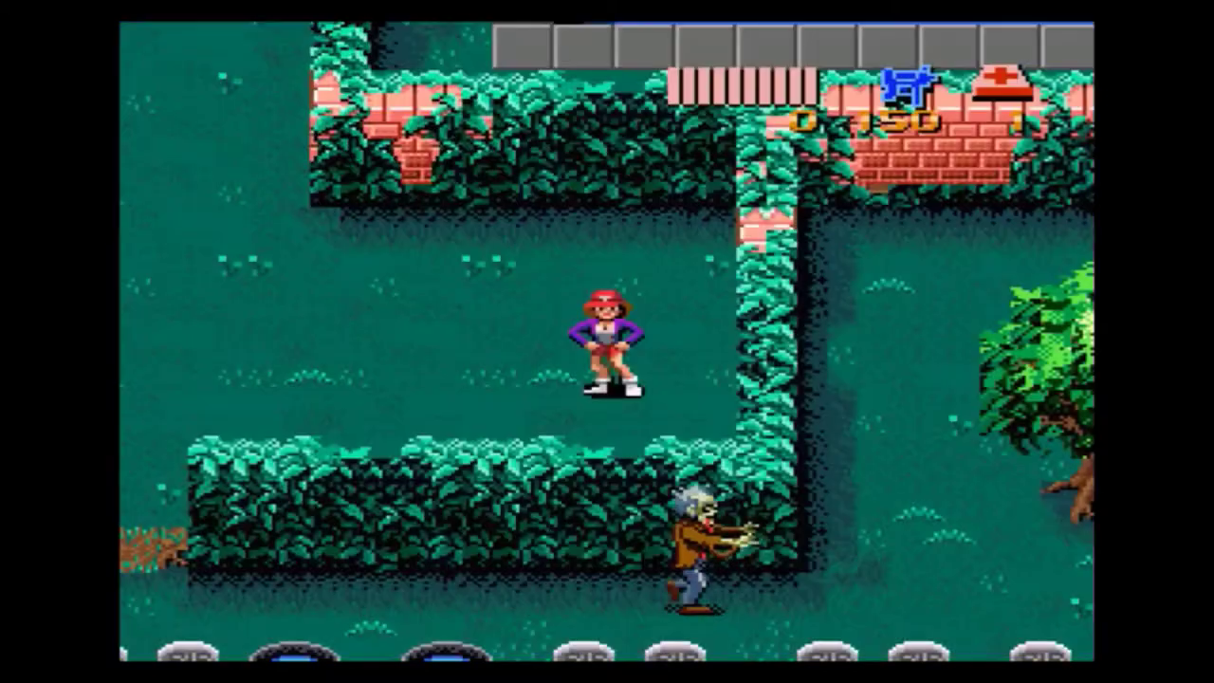
key("Right")
key("Down")
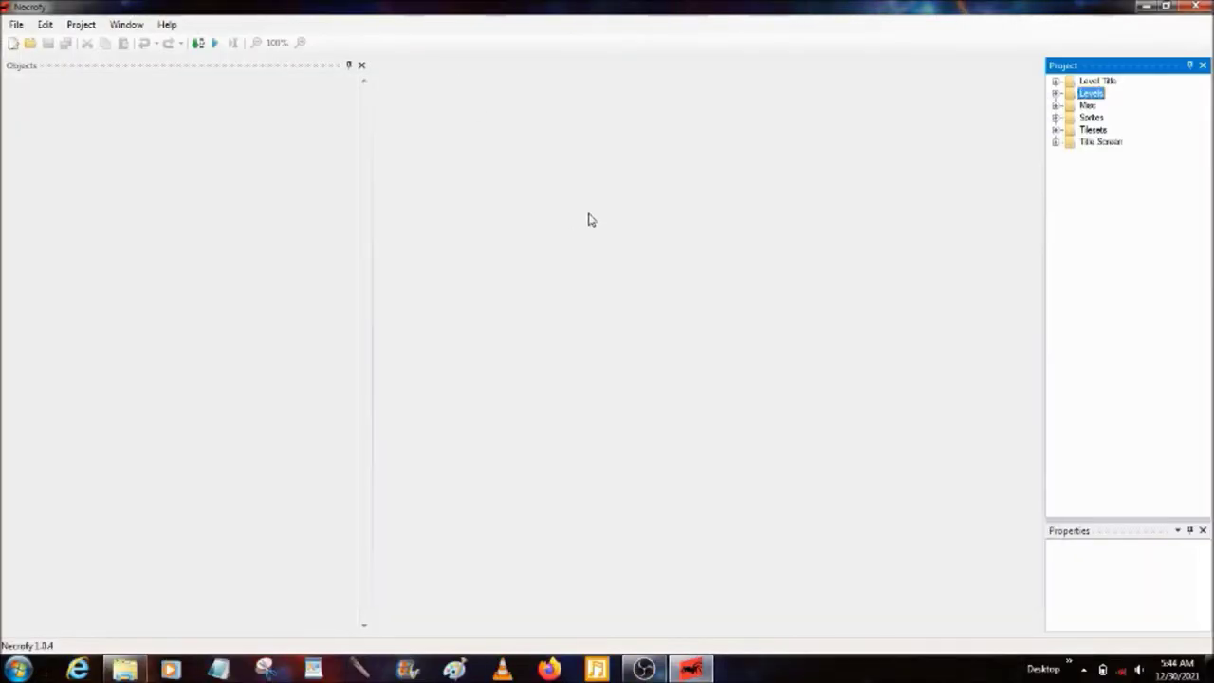
left_click(11, 44)
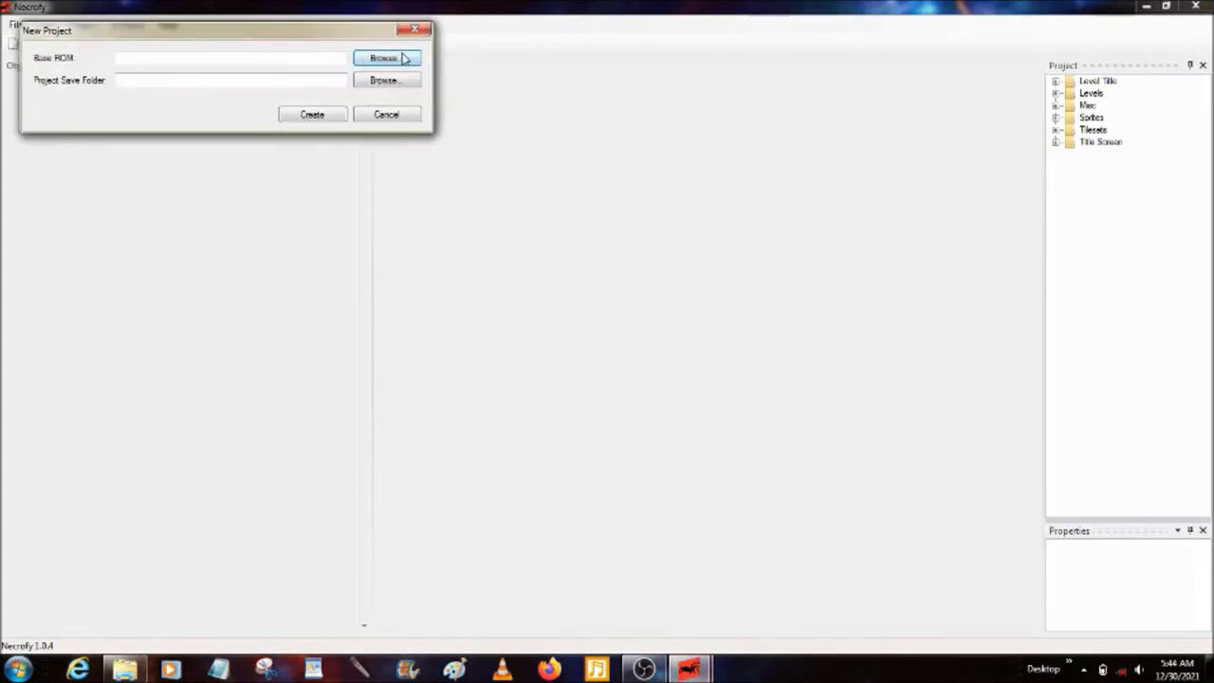
left_click(401, 63)
left_click(410, 121)
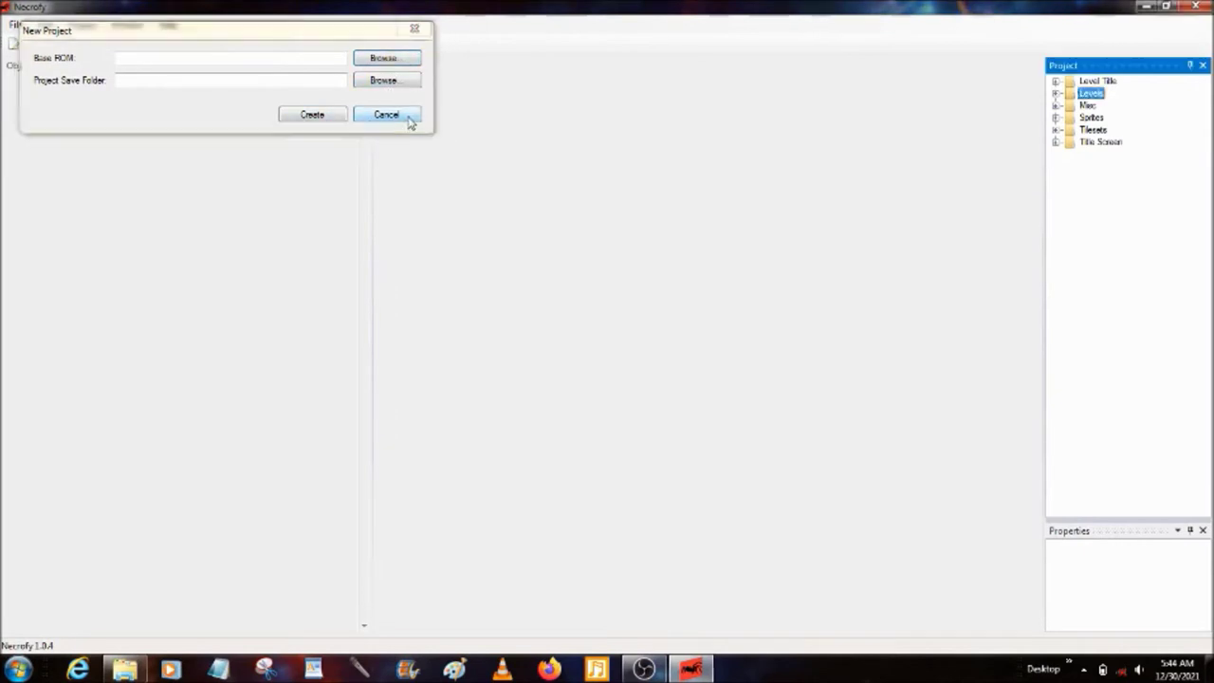
left_click(1057, 94)
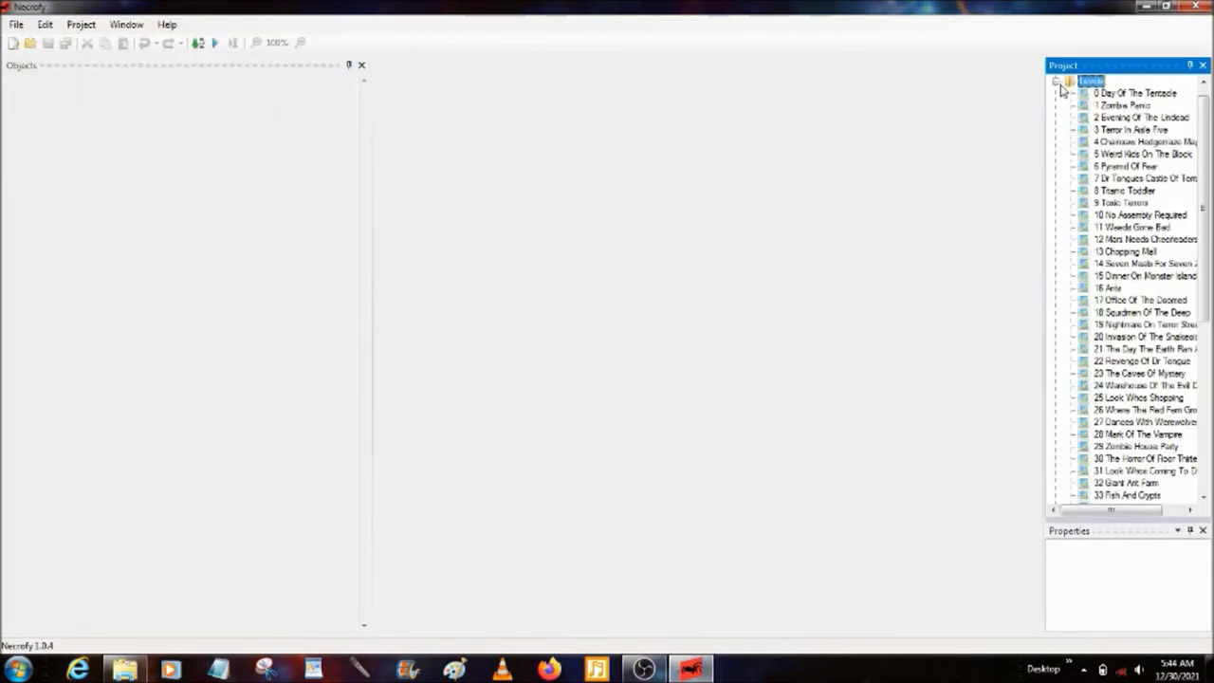
left_click(1057, 82)
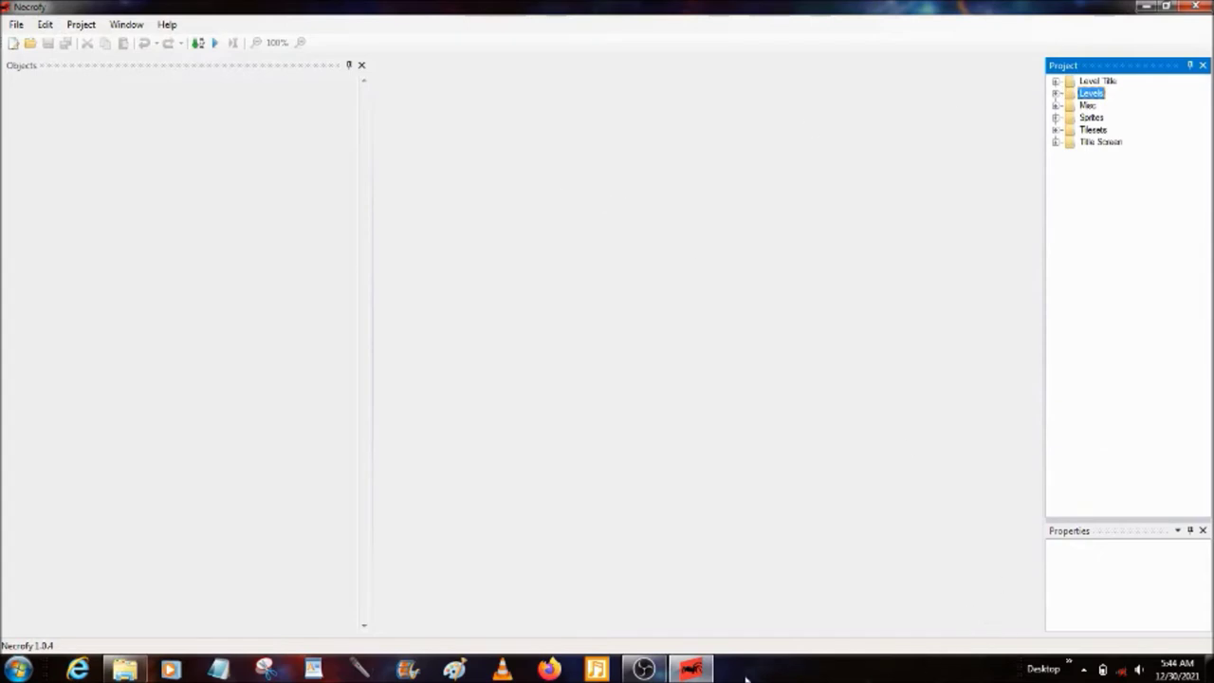
left_click(644, 669)
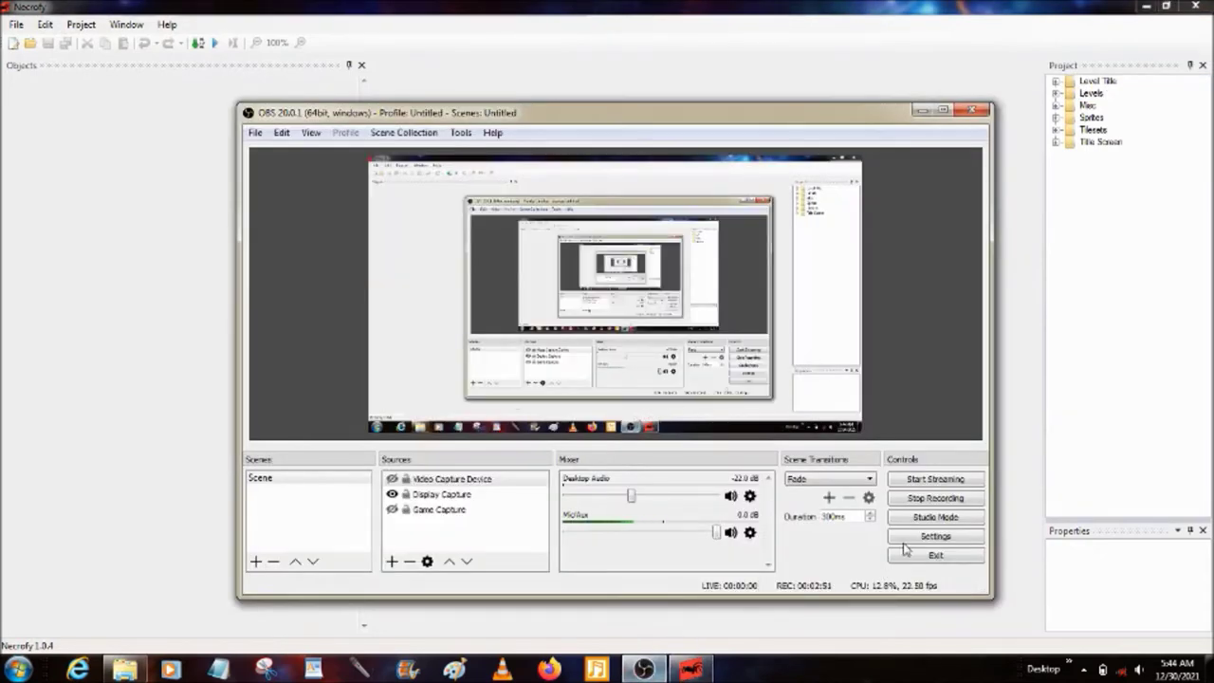
left_click(1029, 482)
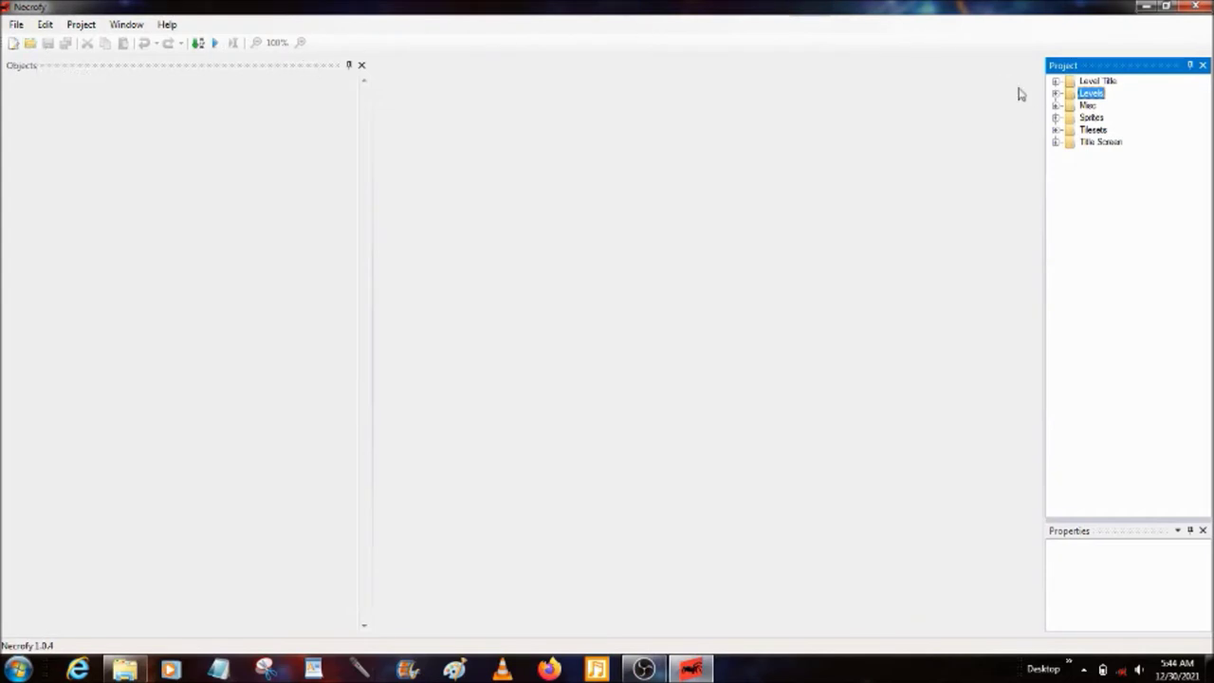
- Browse the VID folder for project.nfyp in the Open Project dialog, then cancel it
left_click(29, 43)
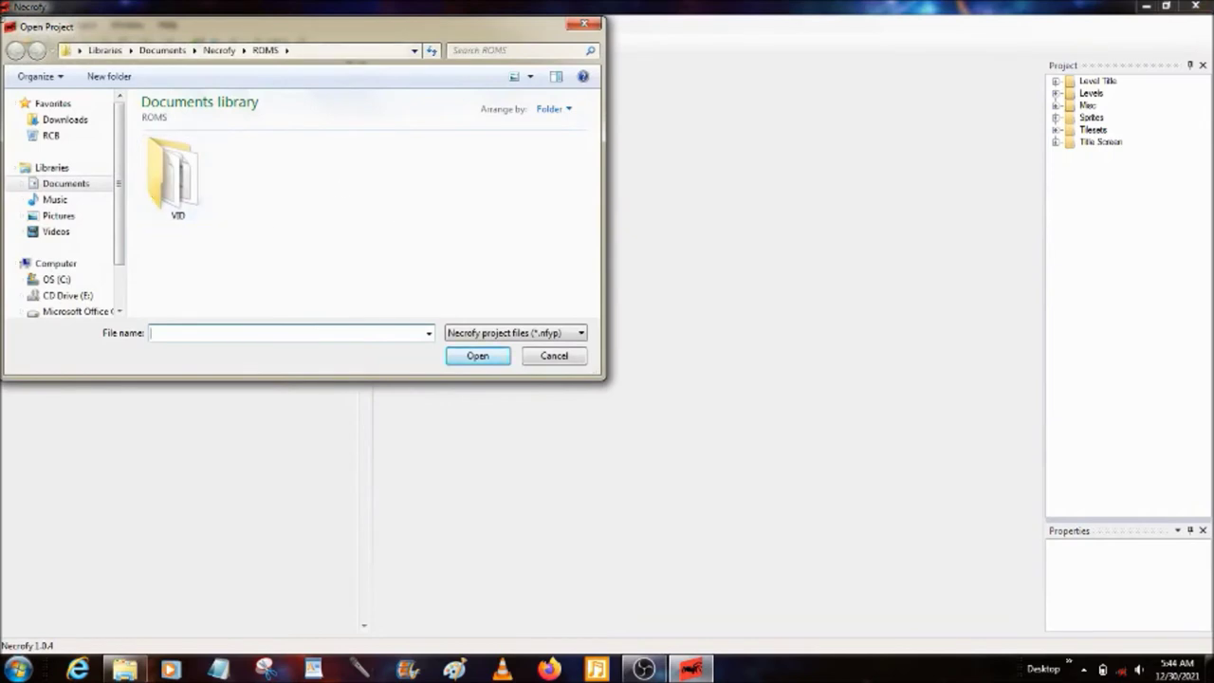
double_click(169, 169)
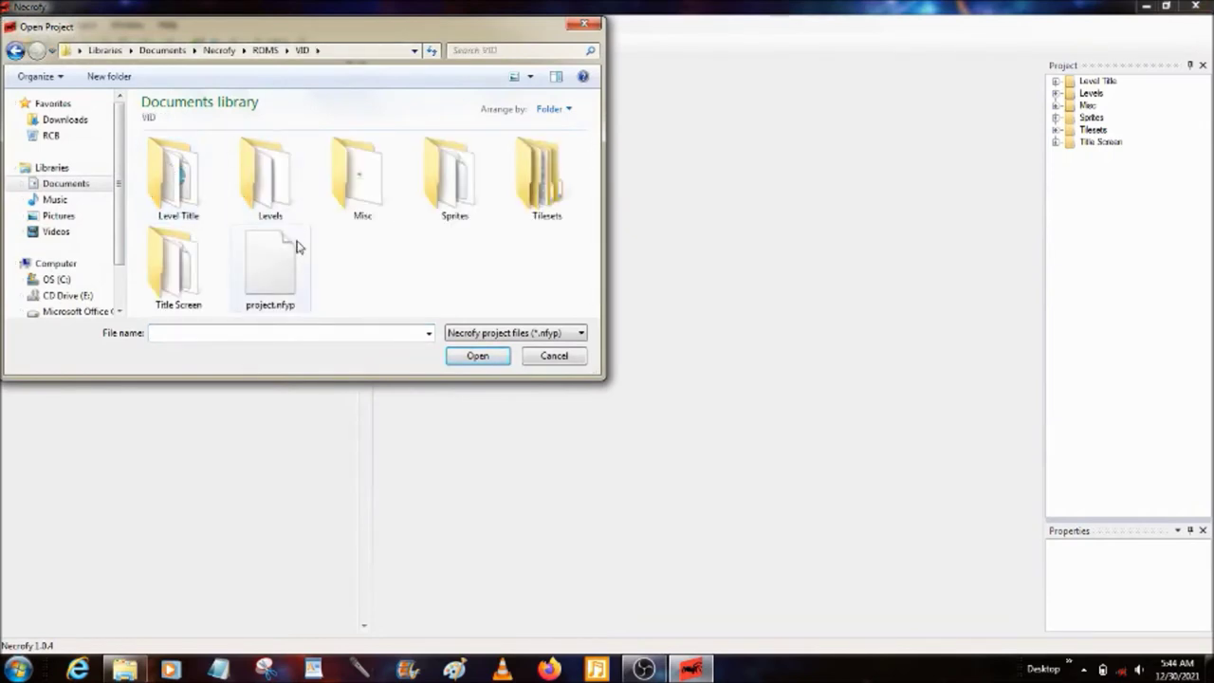
left_click(517, 333)
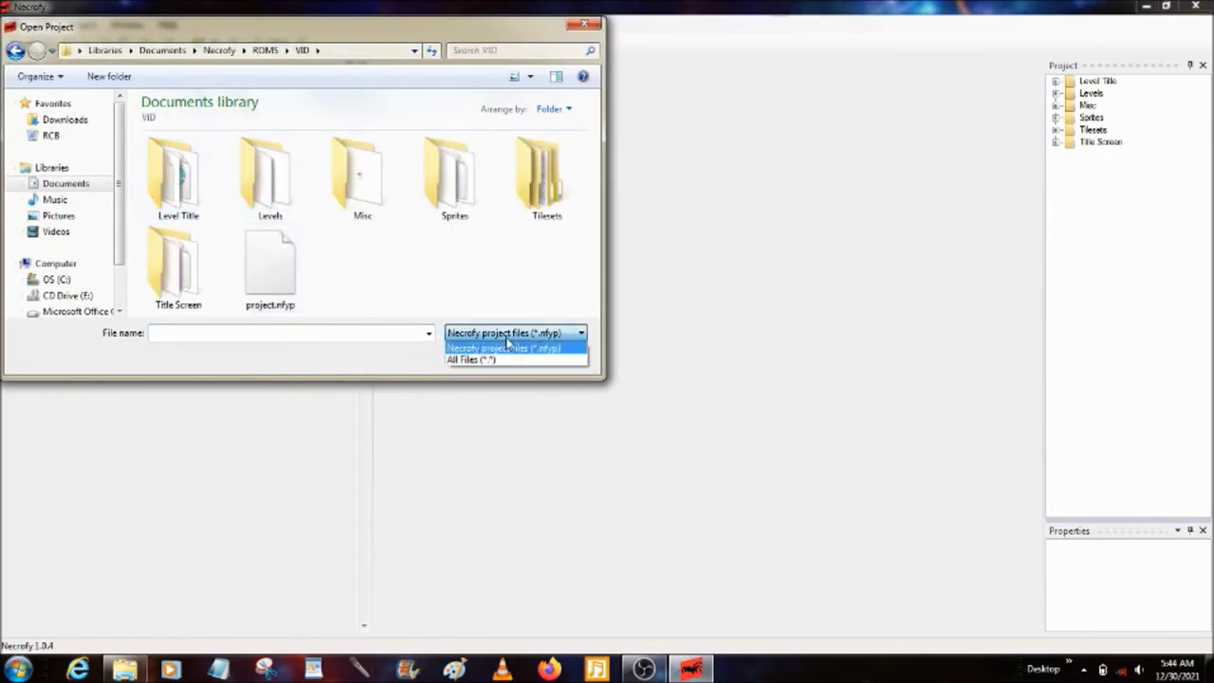
left_click(490, 355)
left_click(493, 334)
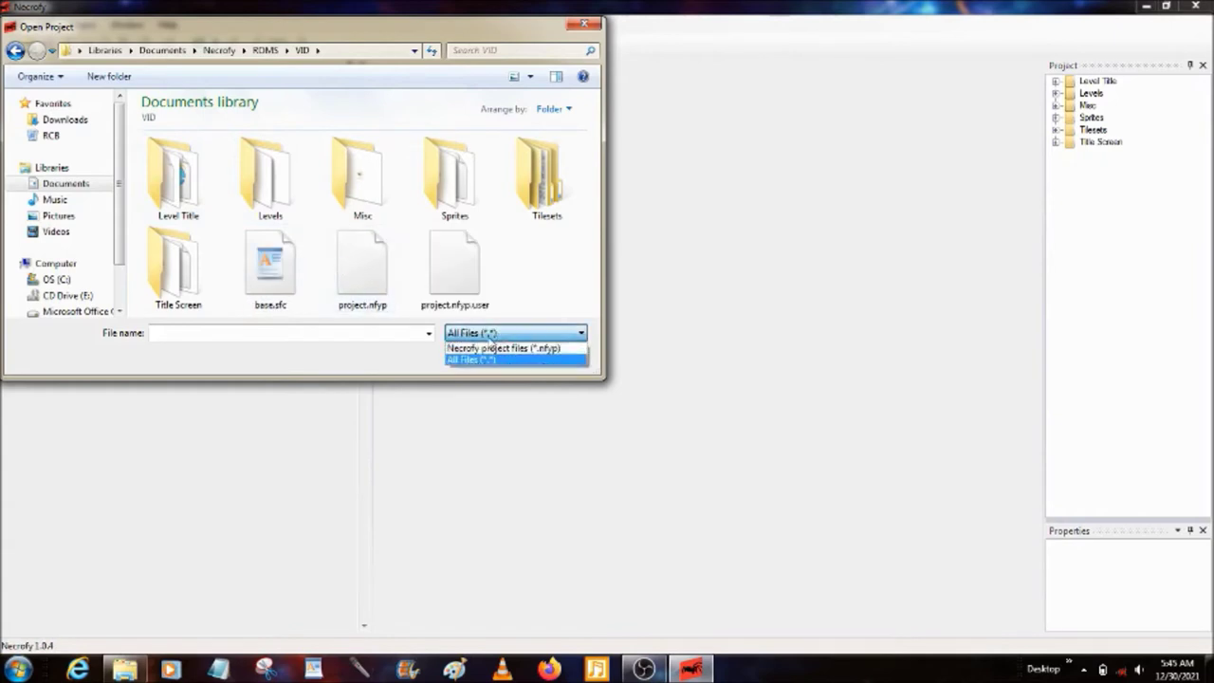
left_click(487, 347)
left_click(281, 271)
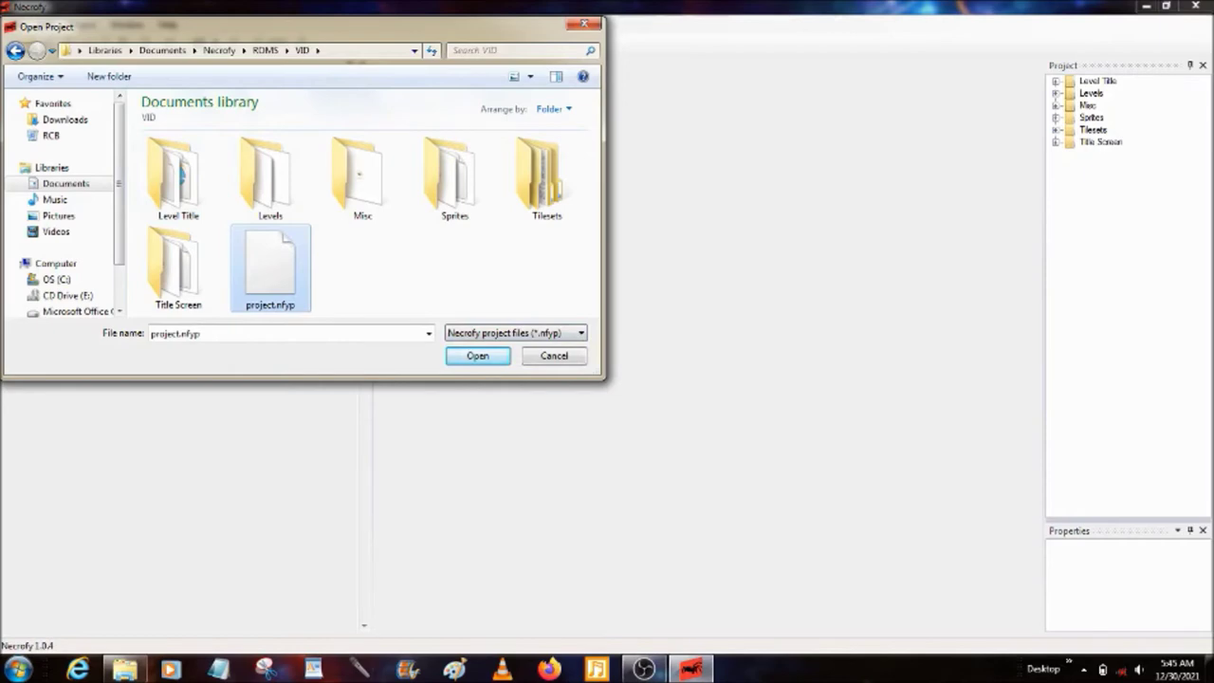
left_click(554, 355)
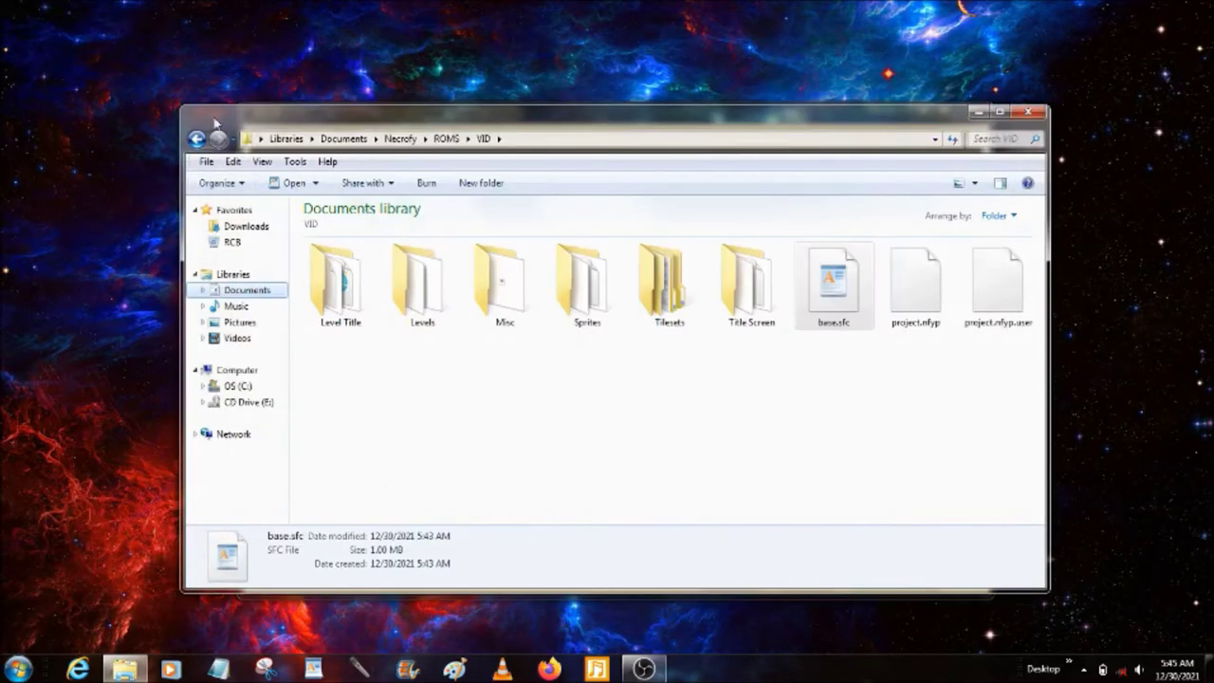
- Relaunch Necrofy.exe, load VID's project.nfyp, and open level 1 Zombie Panic
left_click(196, 138)
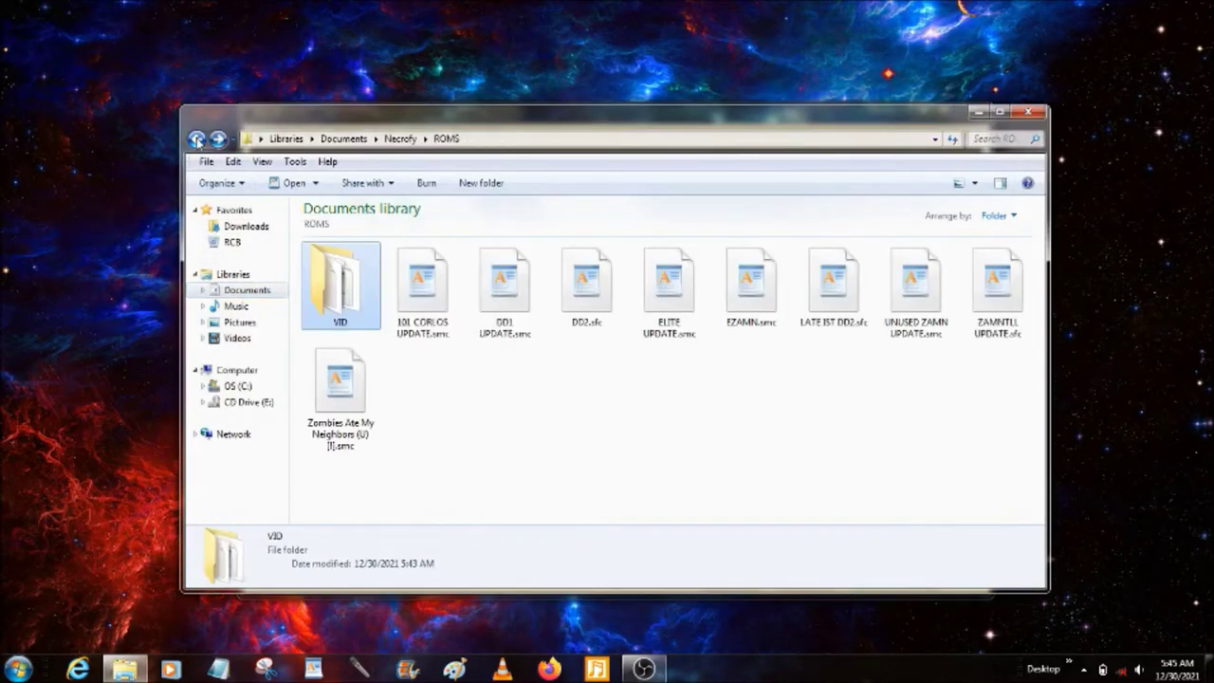
left_click(196, 139)
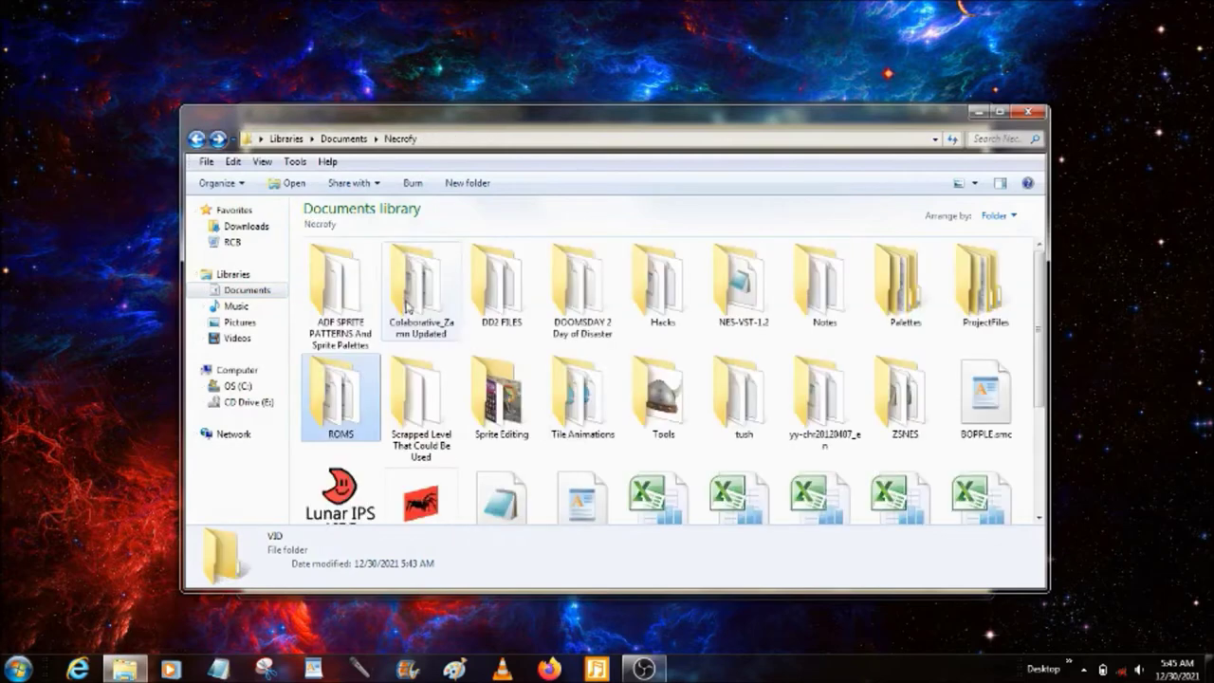
left_click(413, 491)
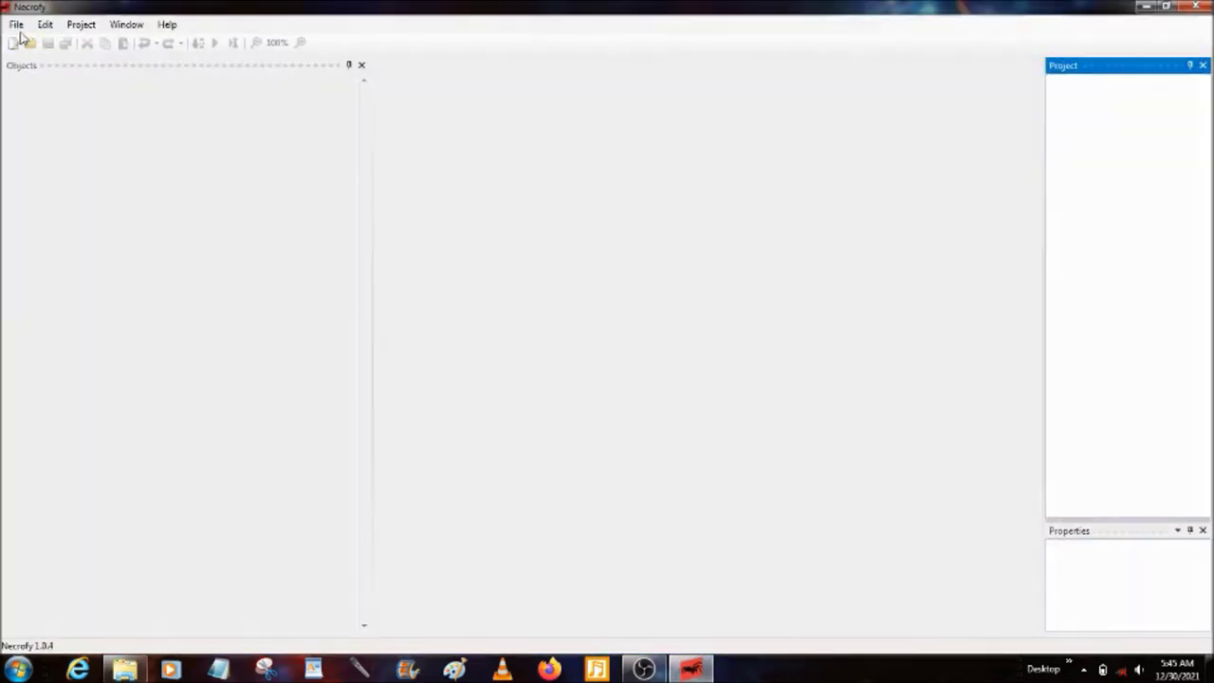
left_click(24, 42)
double_click(201, 208)
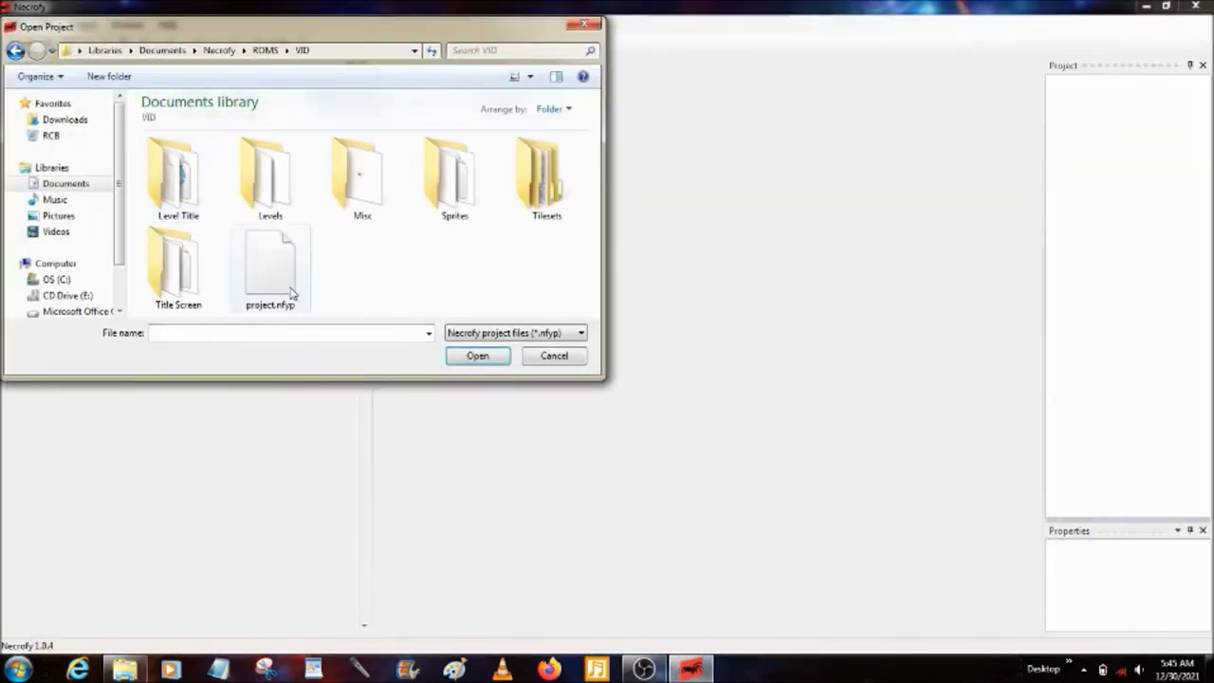
double_click(273, 269)
left_click(1056, 93)
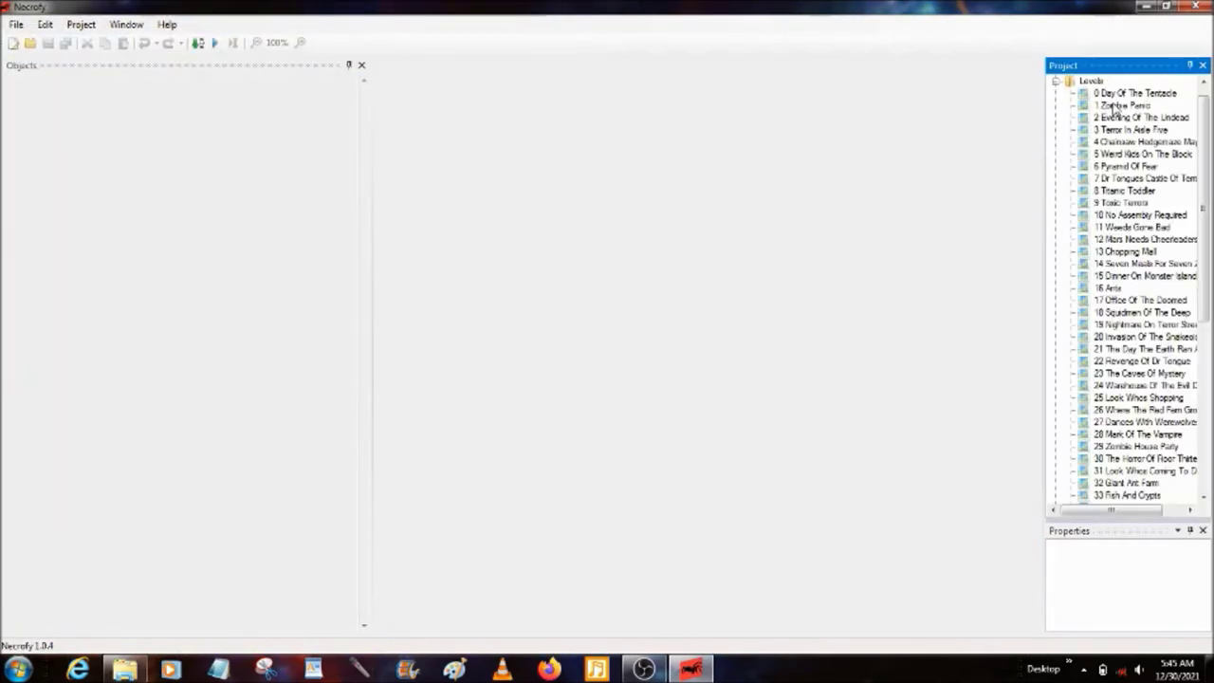
double_click(1119, 105)
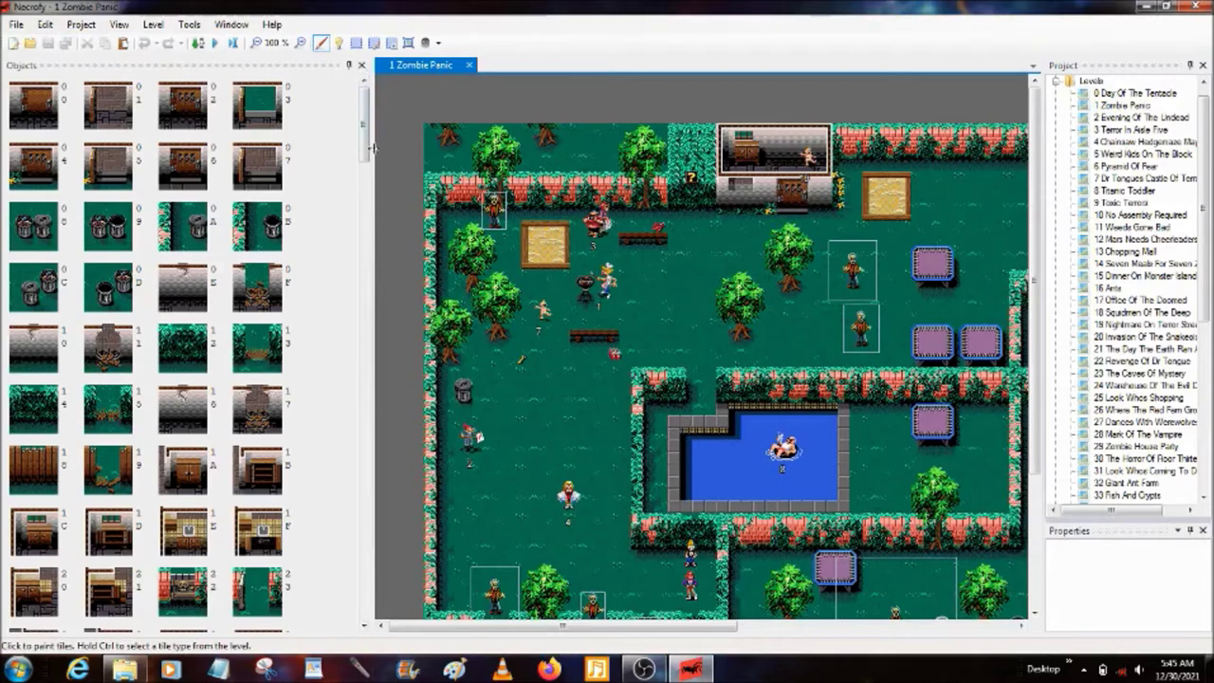
- Restart Necrofy, reopen project.nfyp, and widen the object tiles to four columns
left_click_drag(369, 152, 296, 159)
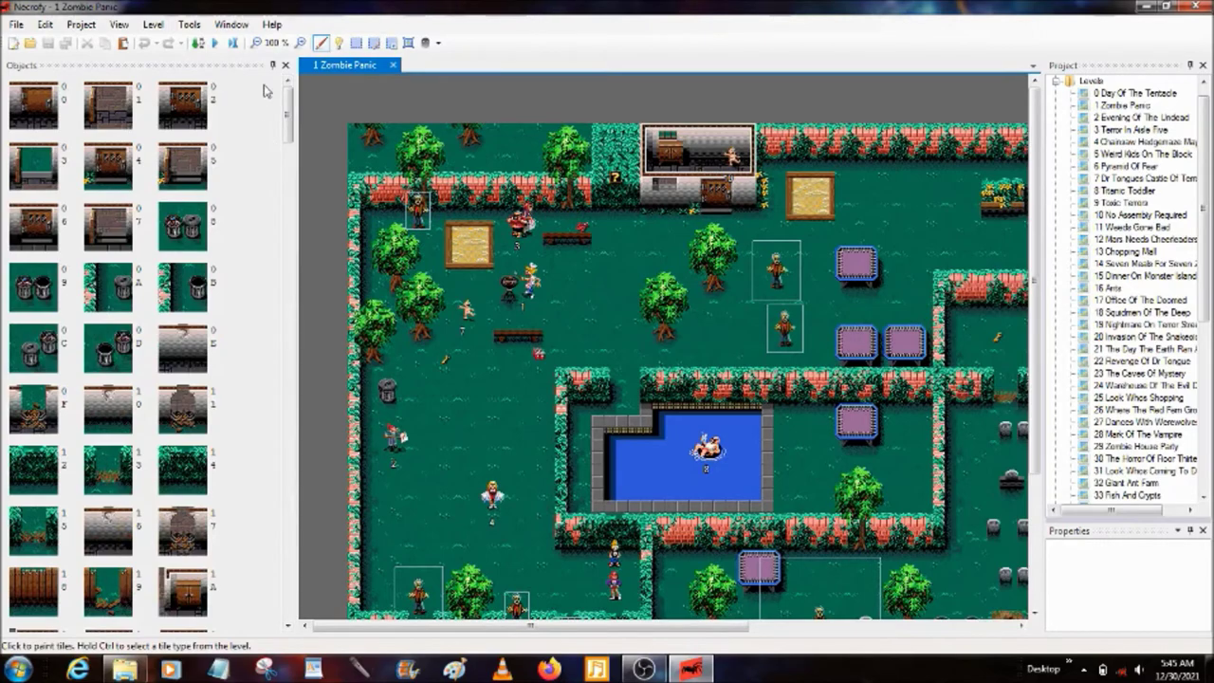
left_click(1197, 6)
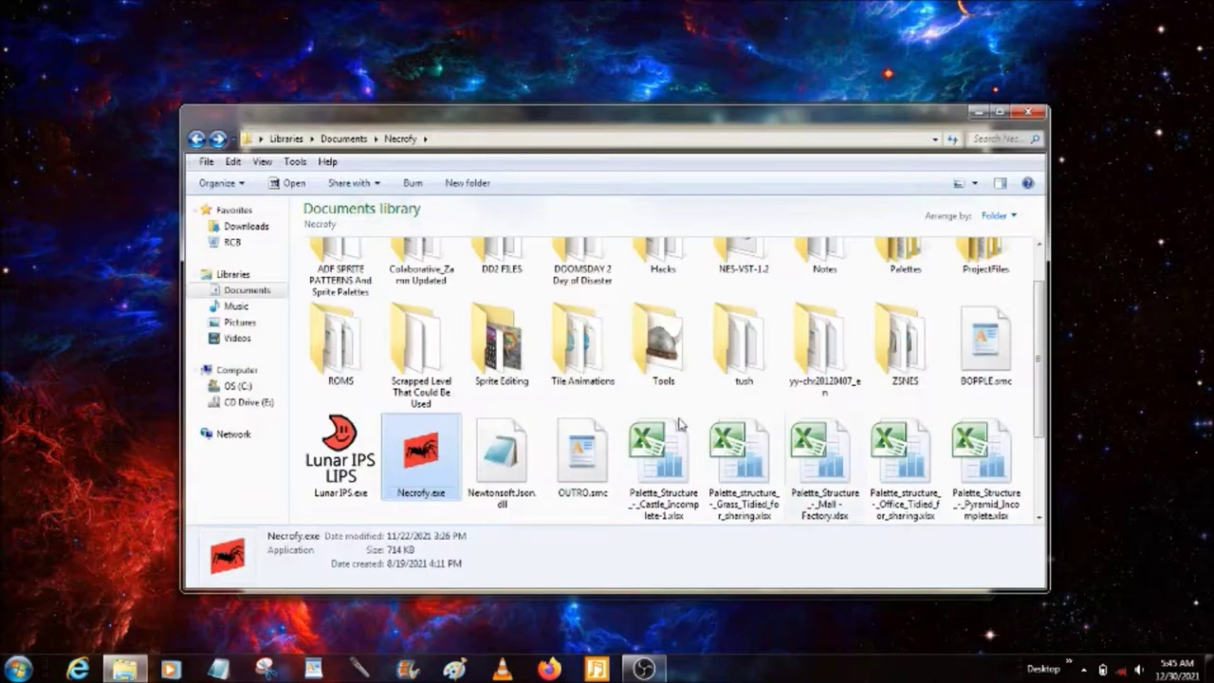
double_click(460, 442)
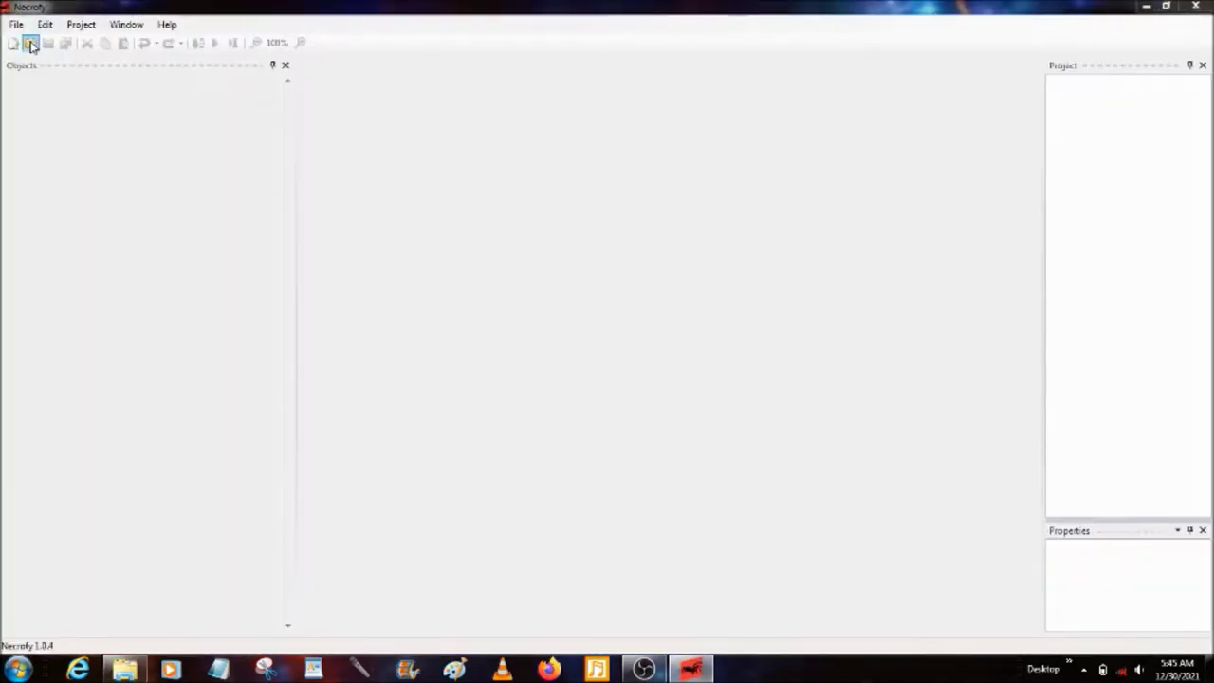
left_click(32, 40)
left_click(292, 276)
double_click(292, 276)
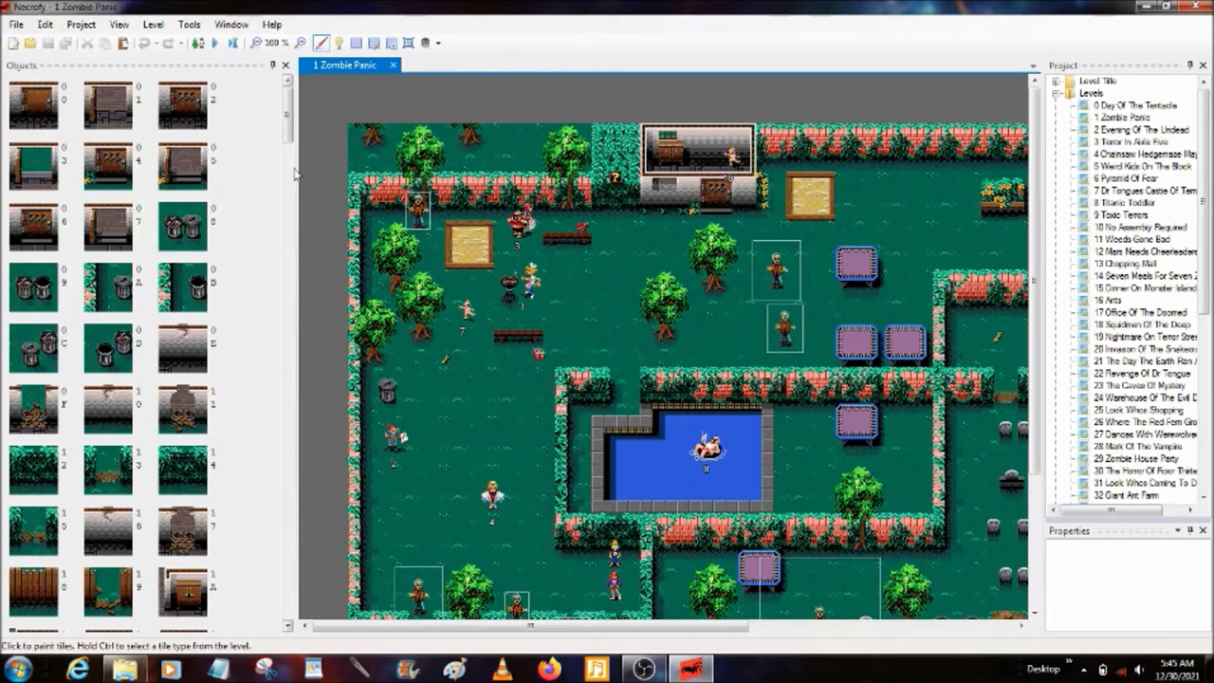
left_click_drag(296, 167, 356, 168)
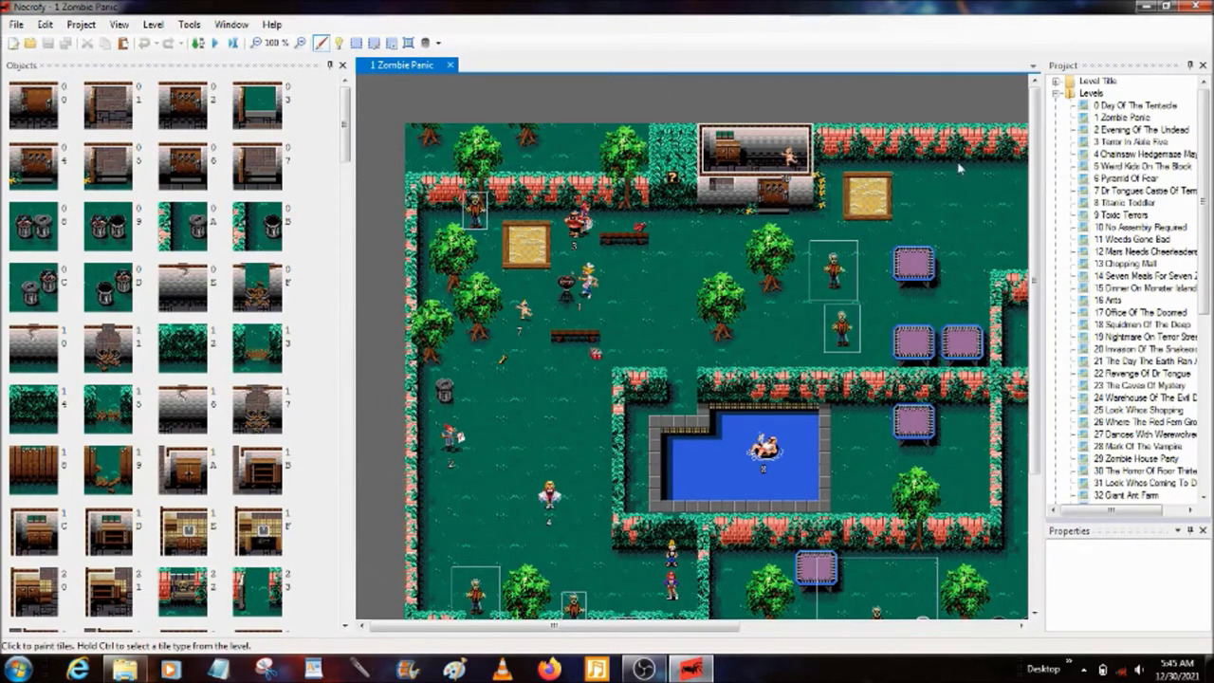
double_click(1063, 95)
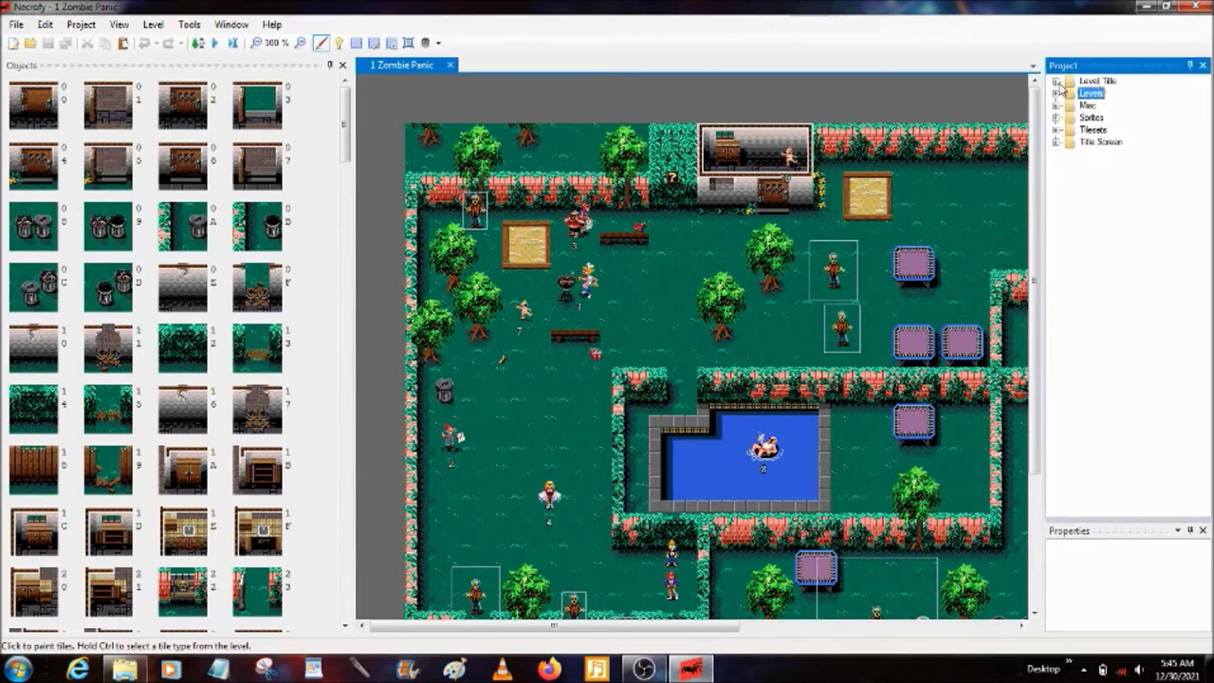
- Expand and collapse Level Title, Title Screen, Tilesets, Sprites and Misc in the project tree
double_click(1058, 84)
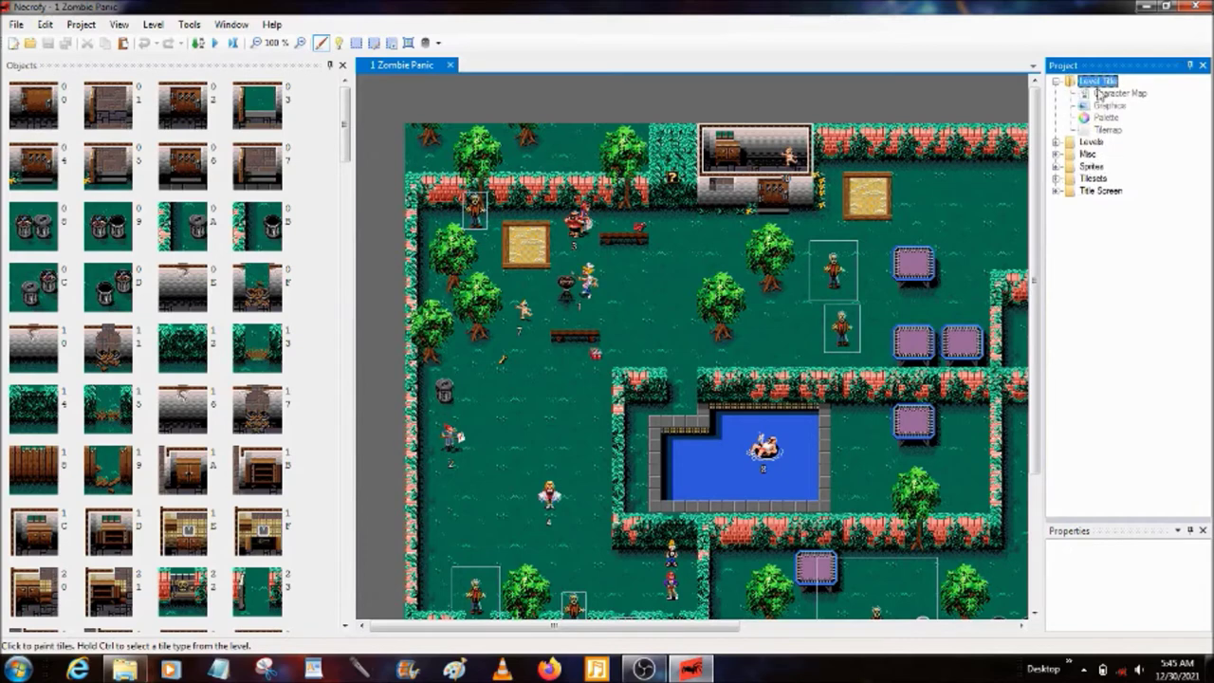
left_click(1056, 82)
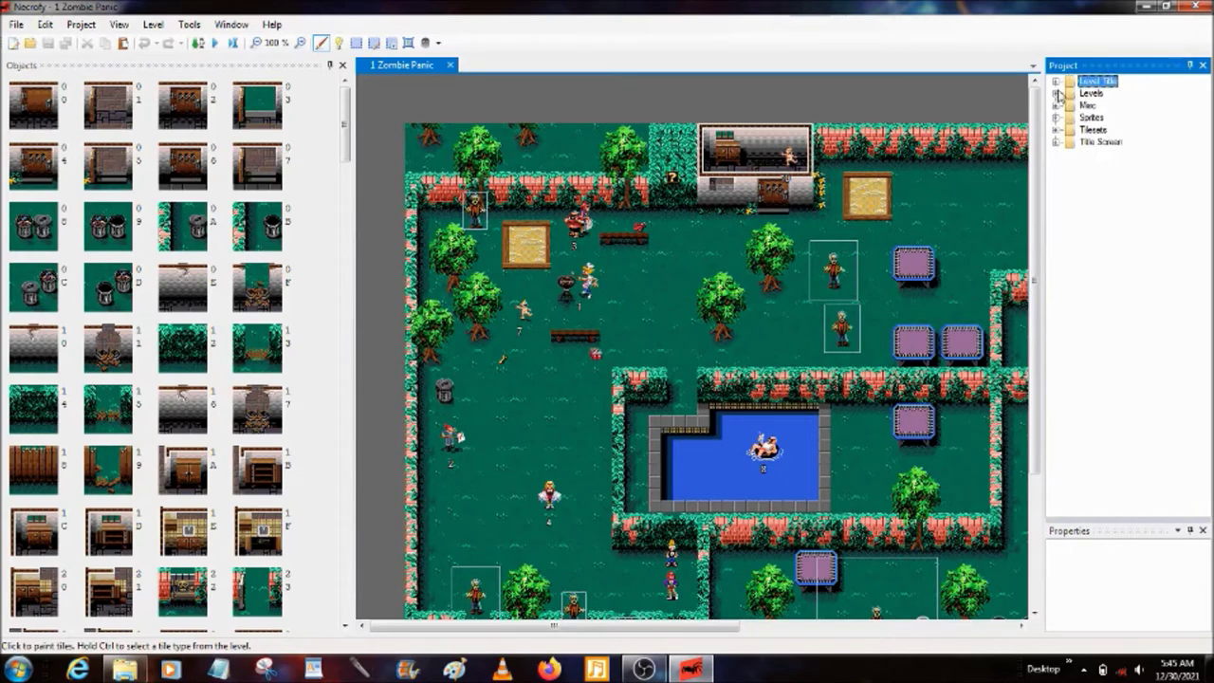
double_click(1058, 143)
left_click(1056, 143)
double_click(1056, 130)
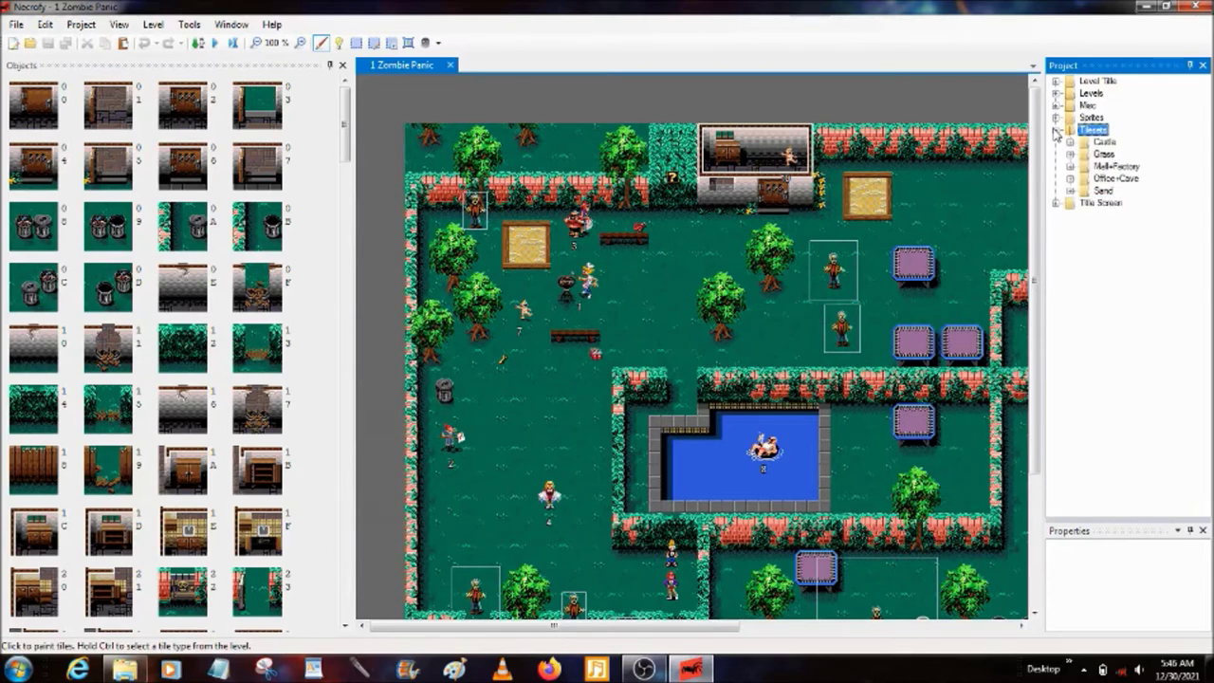
left_click(1055, 130)
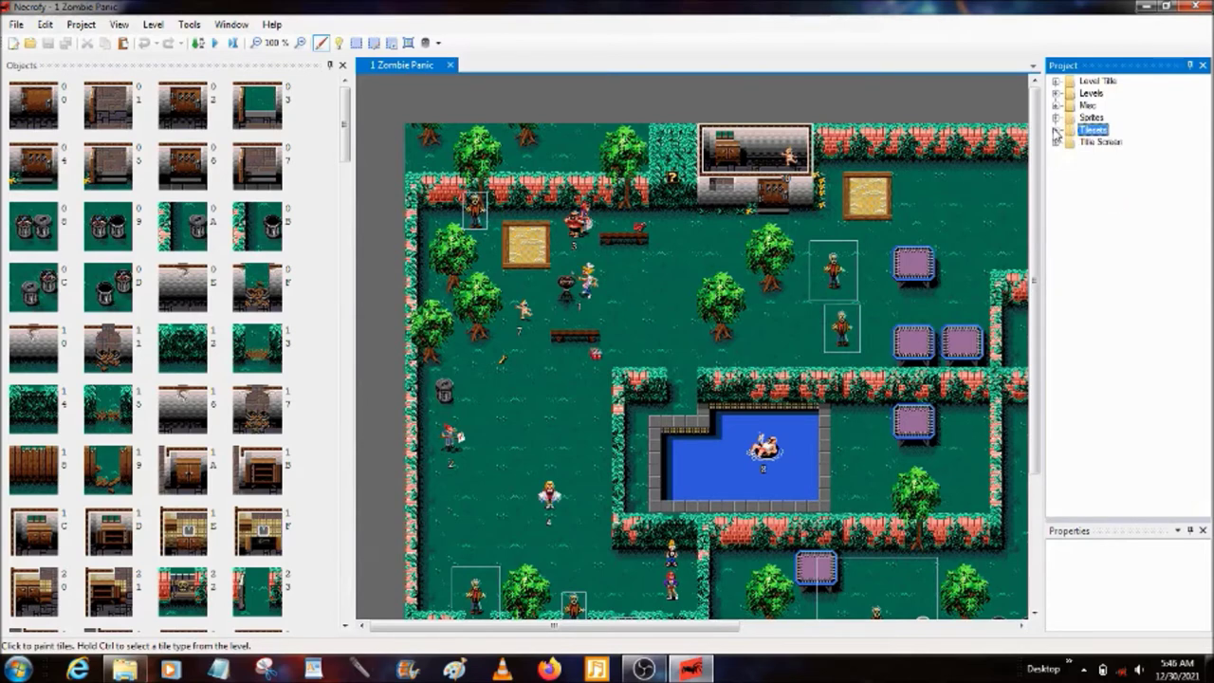
left_click(1055, 118)
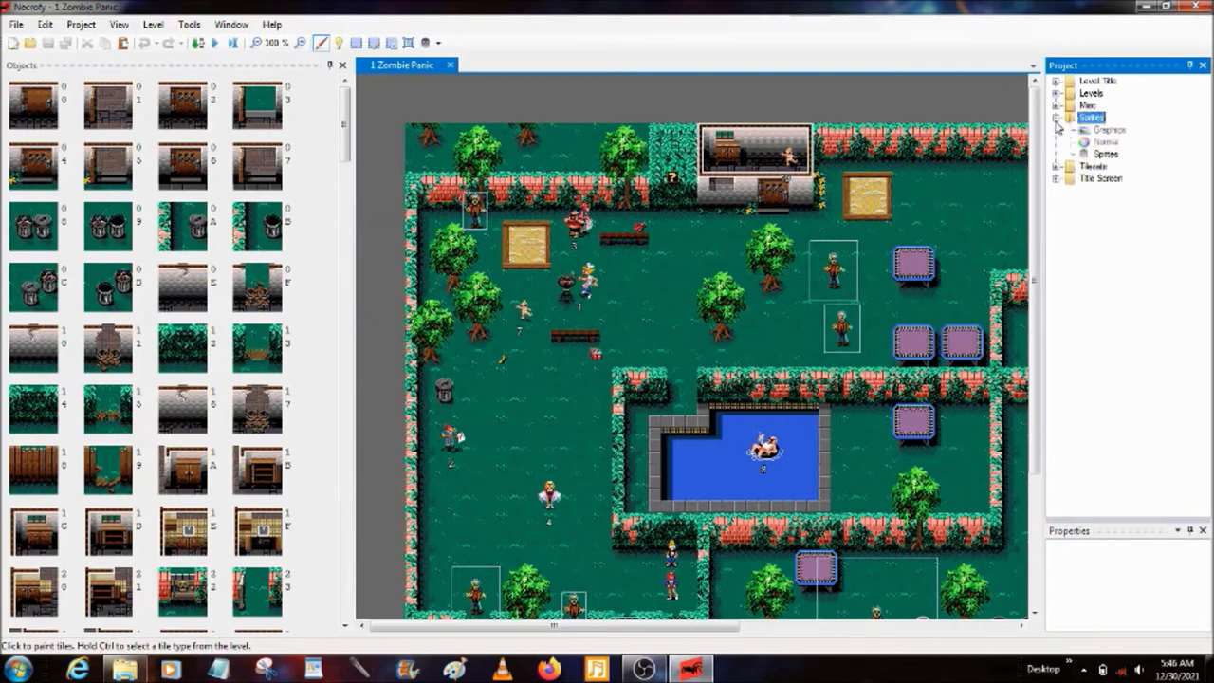
left_click(1056, 105)
left_click(1086, 106)
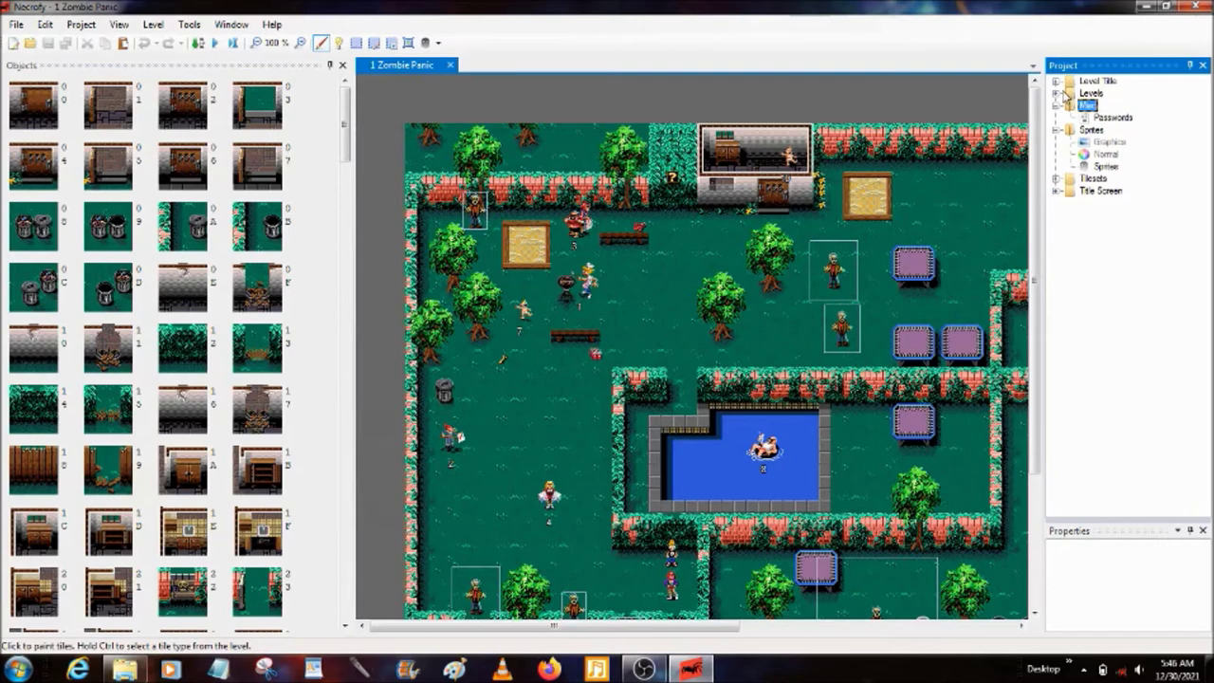
- Open levels 2 Evening Of The Undead and 3 Terror In Aisle Five from Levels
left_click(1056, 93)
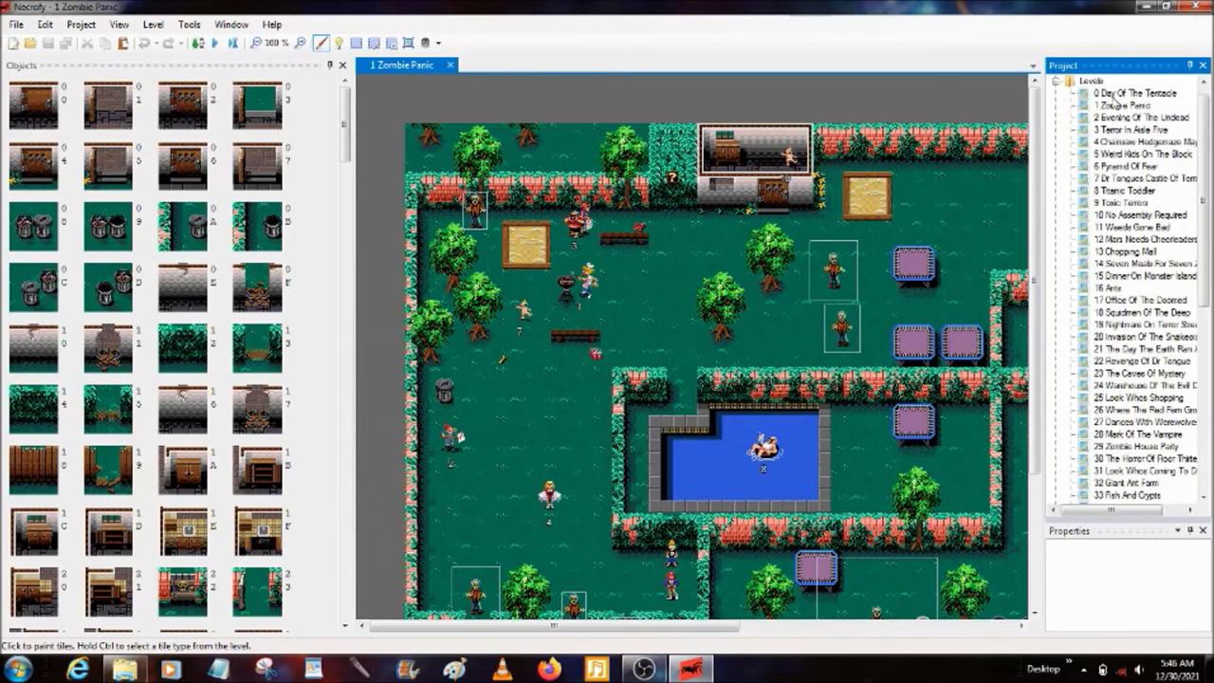
left_click(1104, 107)
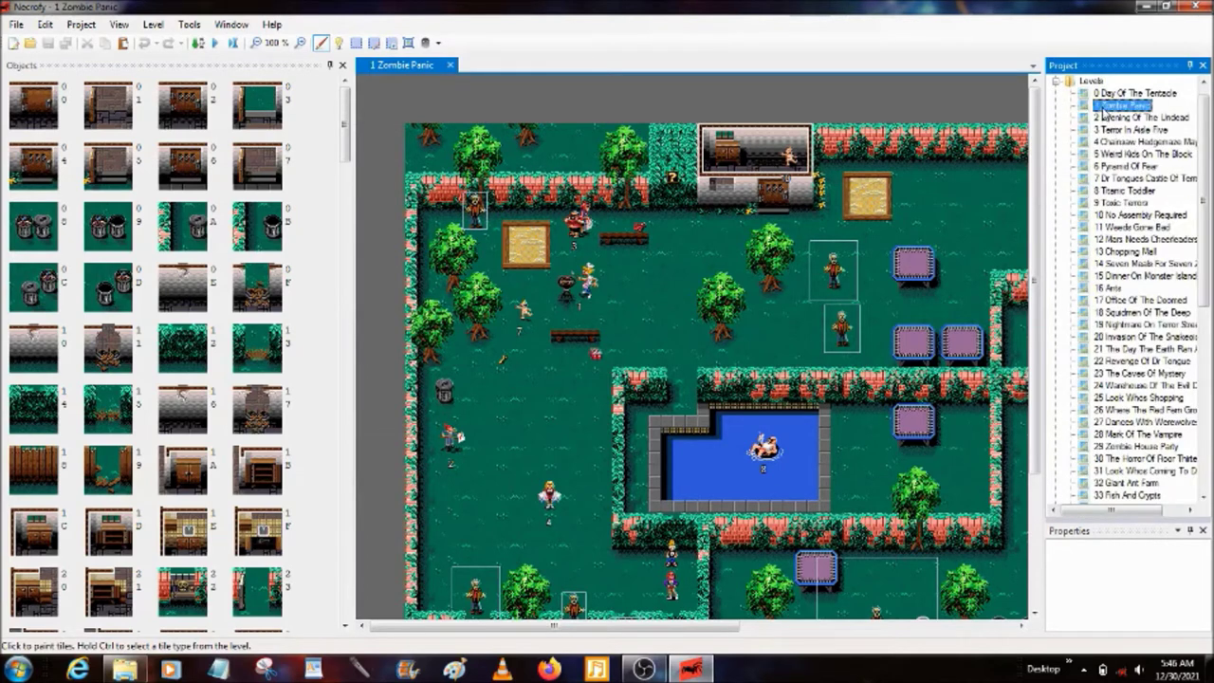
double_click(1106, 117)
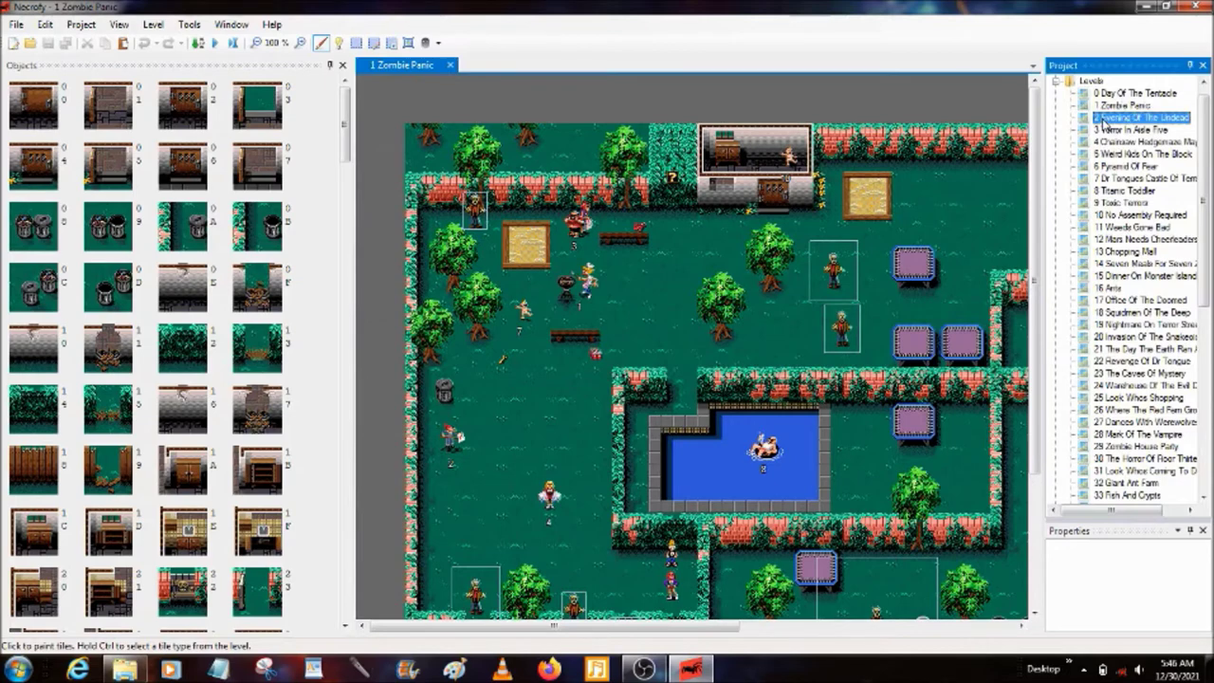
left_click(1105, 131)
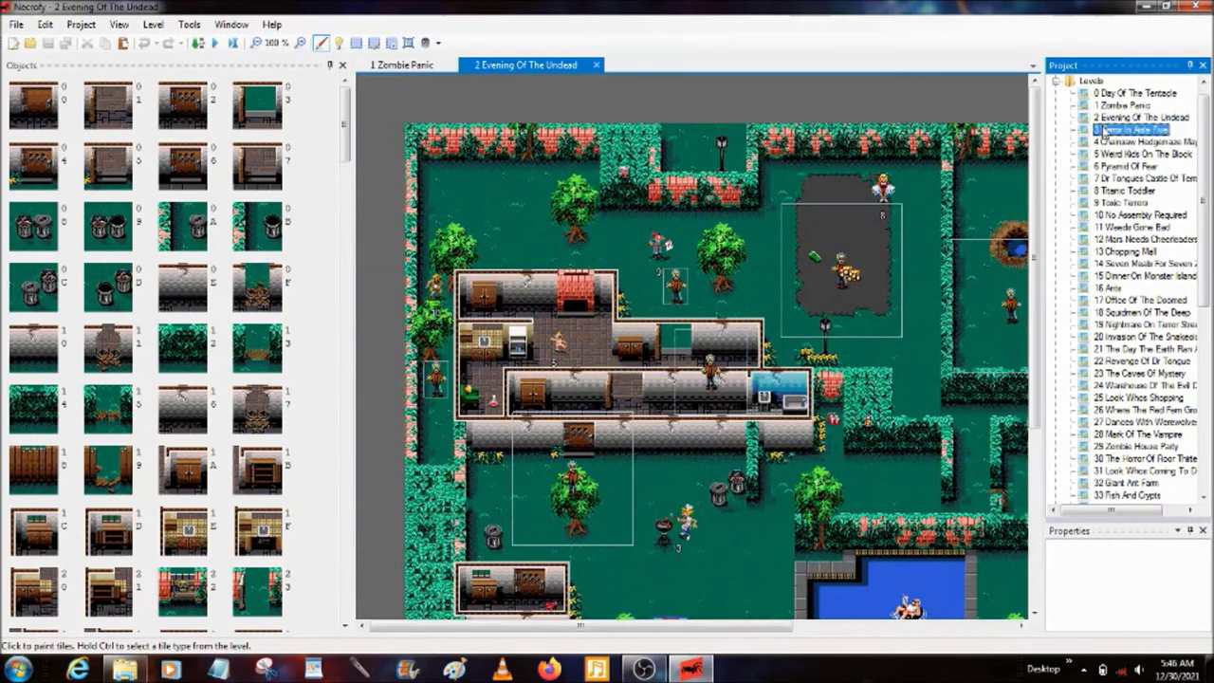
double_click(1105, 130)
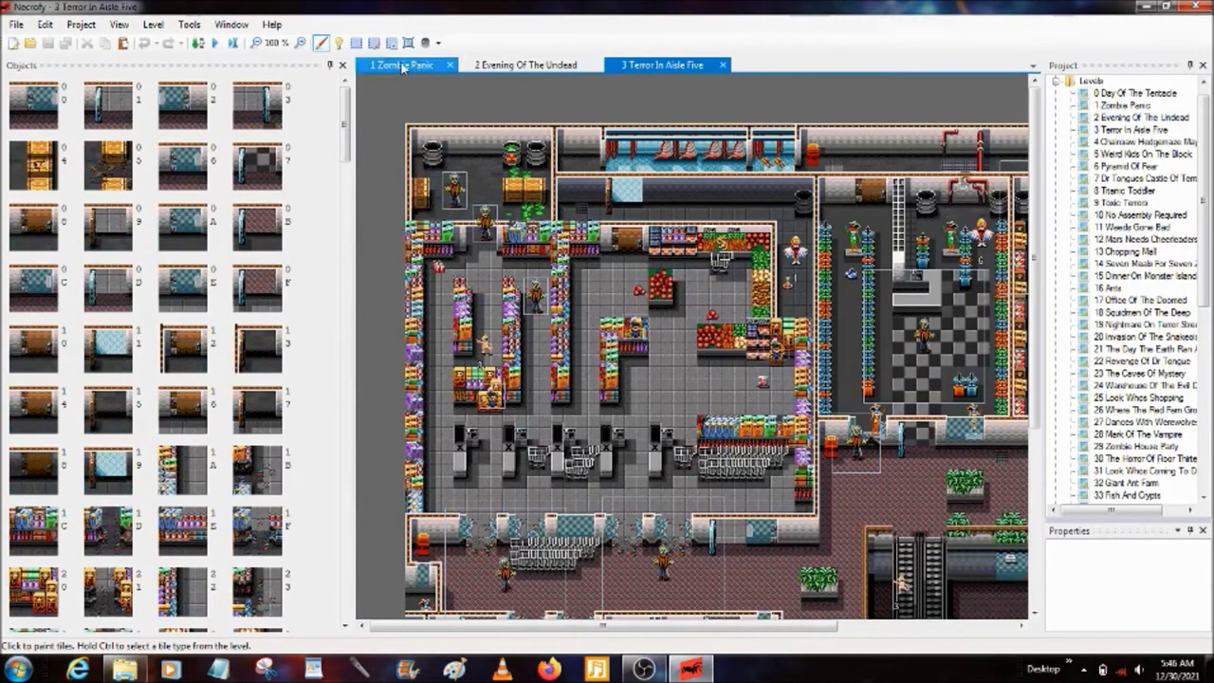
- Dock Zombie Panic and Evening Of The Undead into their own split panes
left_click_drag(402, 66, 666, 354)
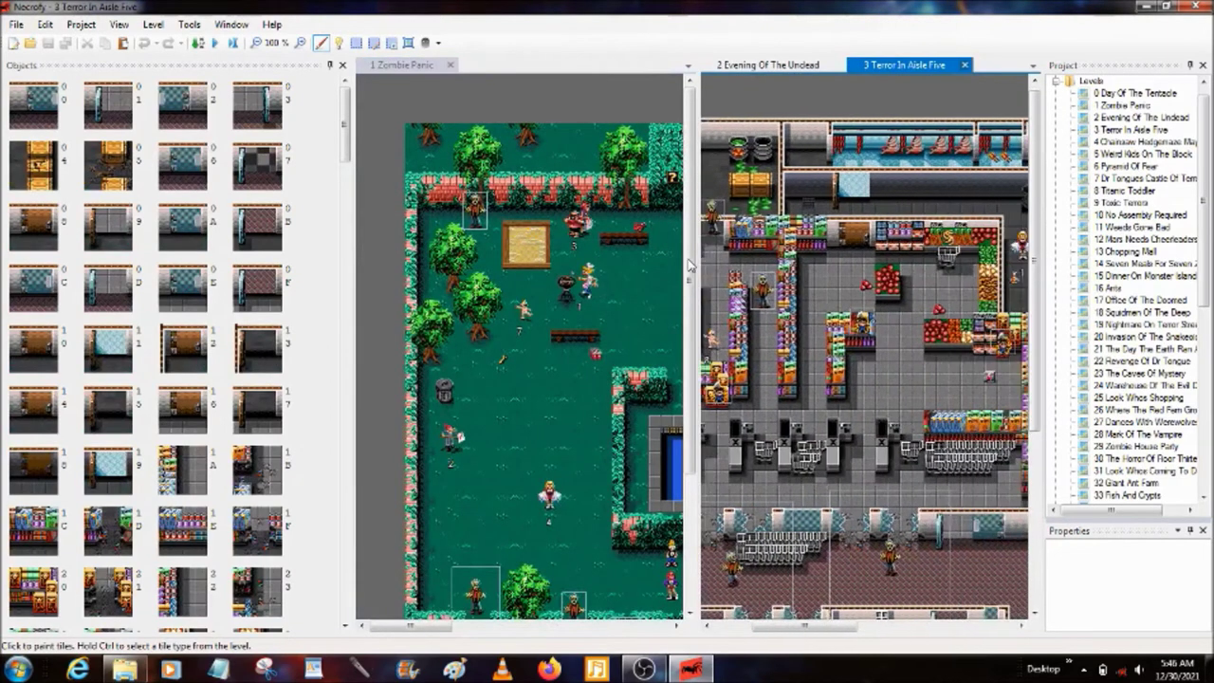
left_click(770, 66)
left_click_drag(778, 74, 872, 315)
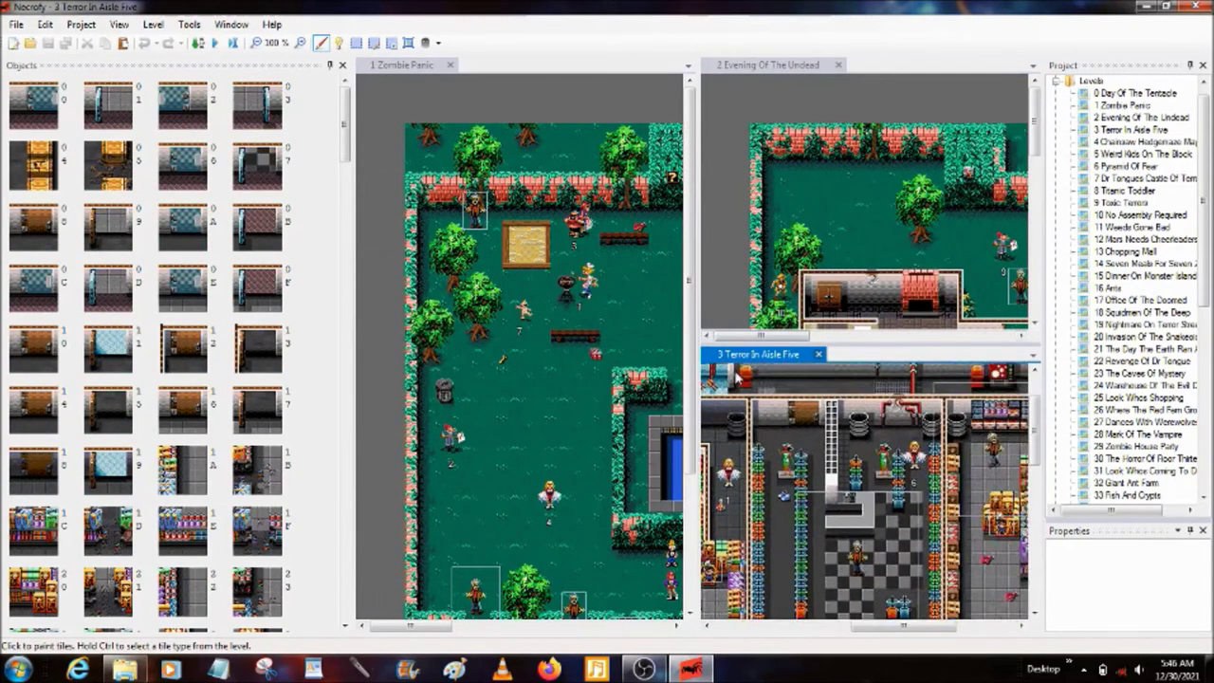
left_click(485, 565)
scroll(485, 566, "right", 5)
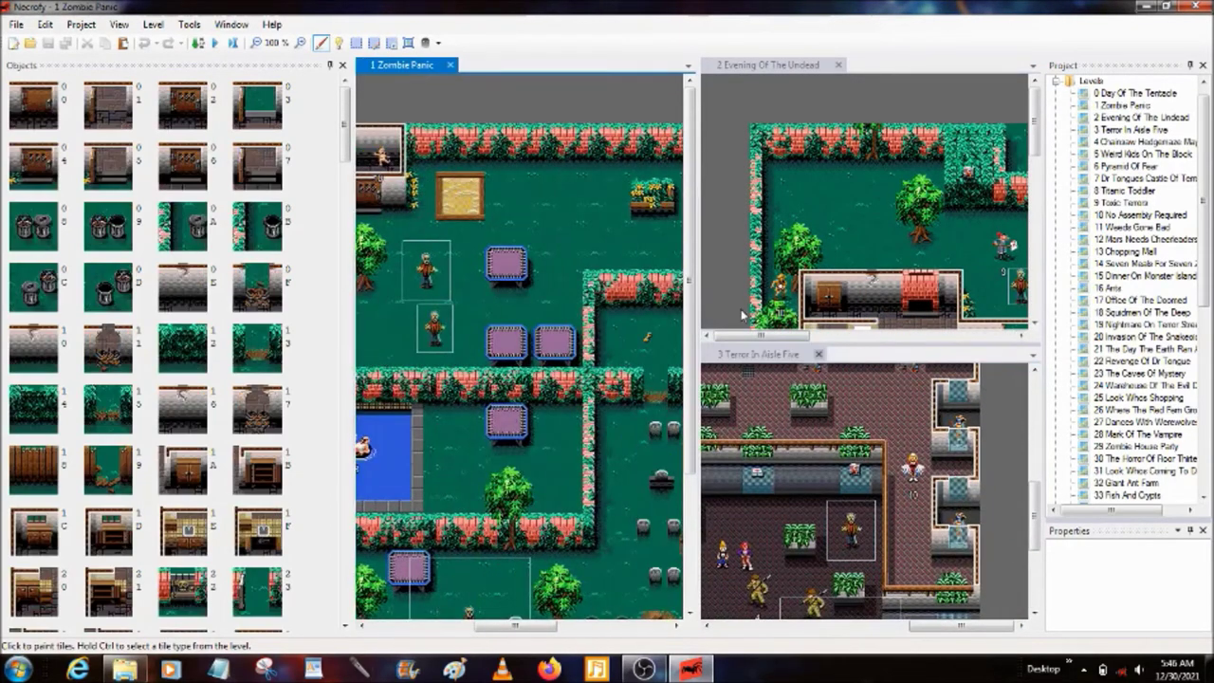
left_click(716, 151)
scroll(716, 151, "right", 5)
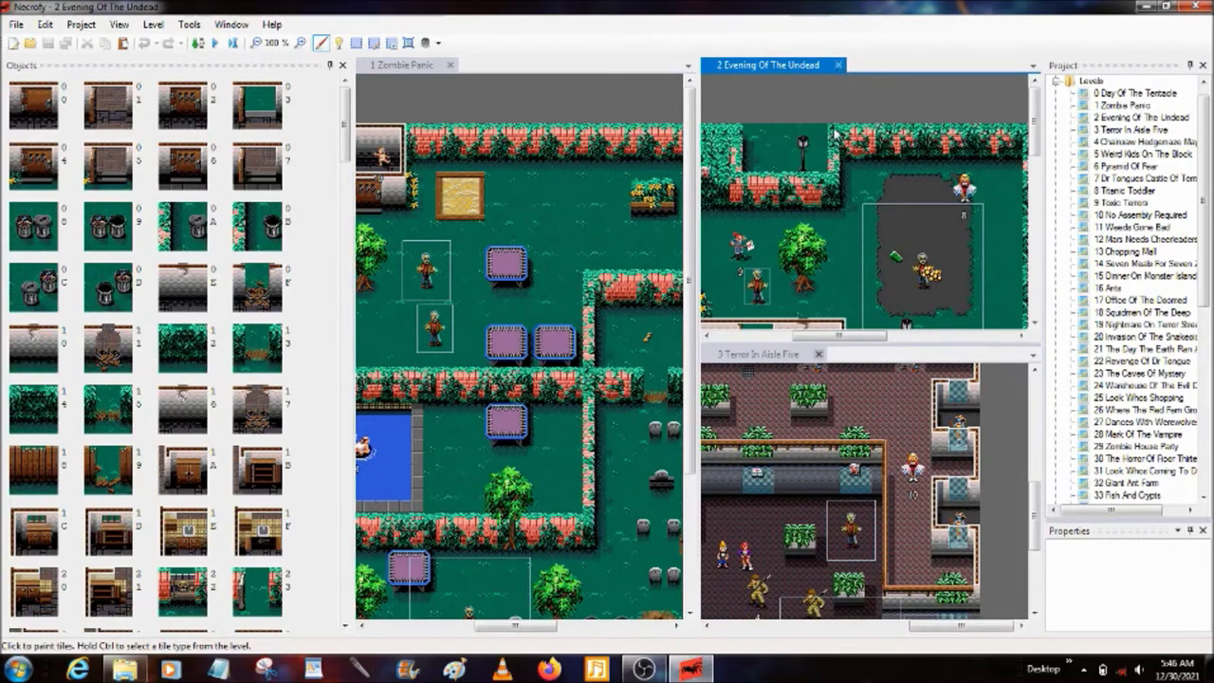
- Drag the three level tabs back into a single tab group
left_click_drag(770, 65, 858, 470)
left_click_drag(737, 65, 878, 504)
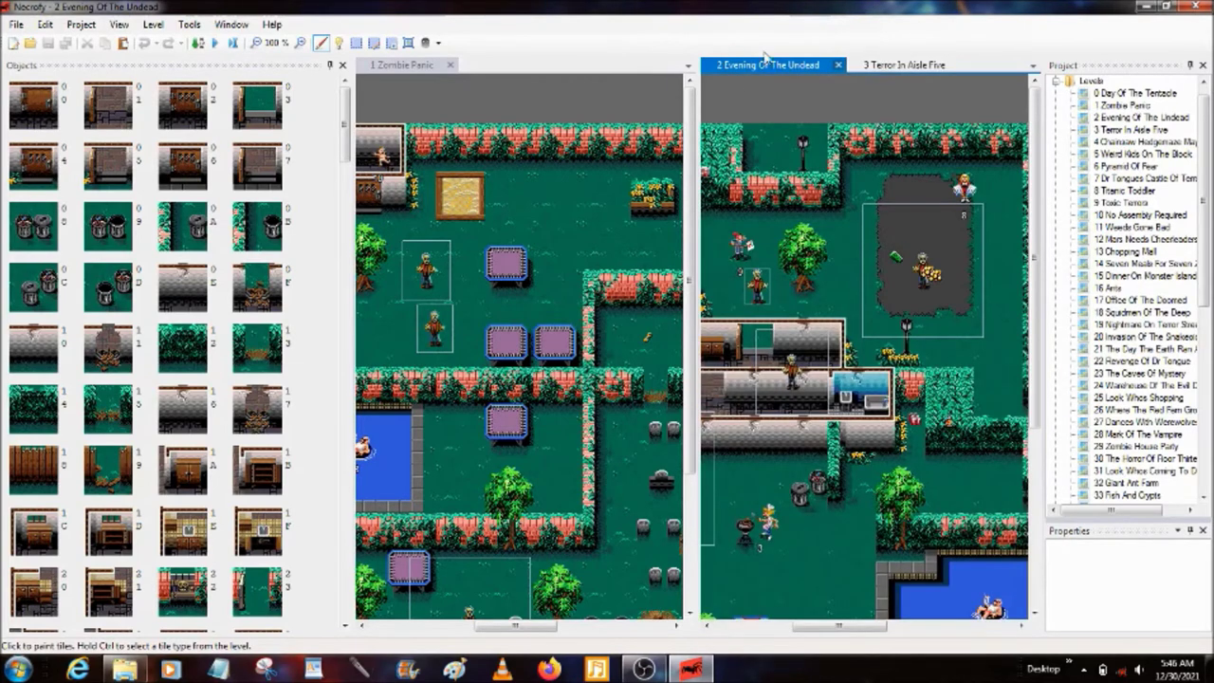
left_click_drag(772, 69, 519, 349)
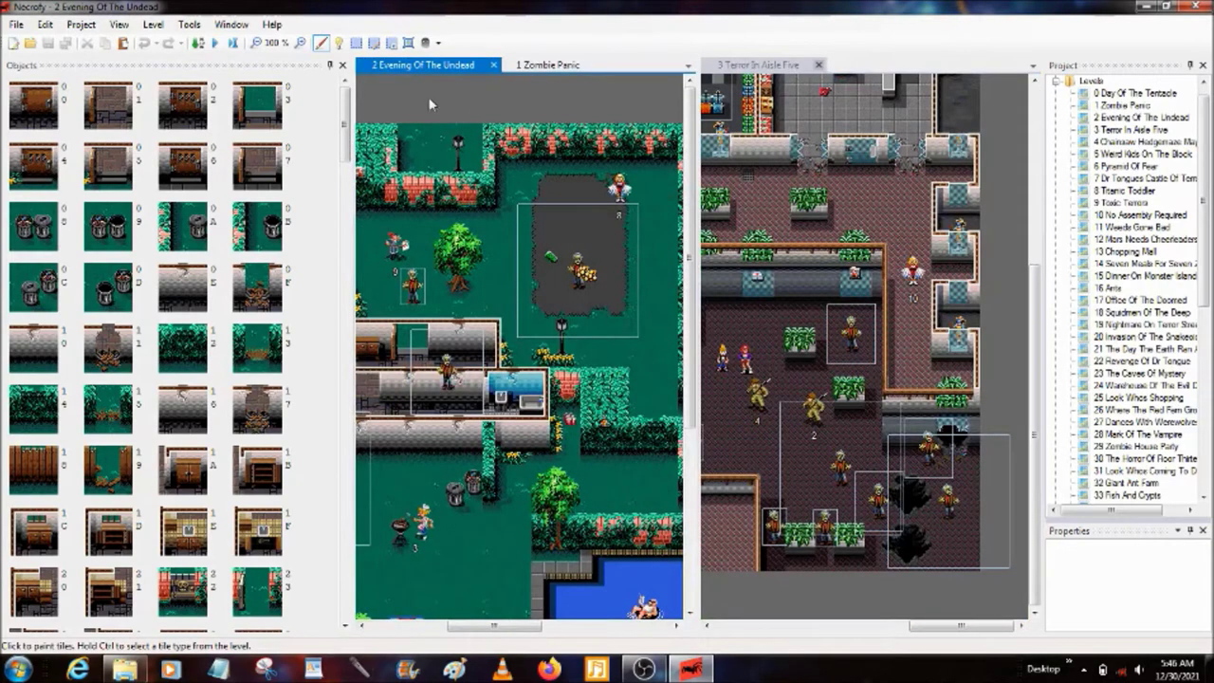
left_click_drag(409, 67, 875, 353)
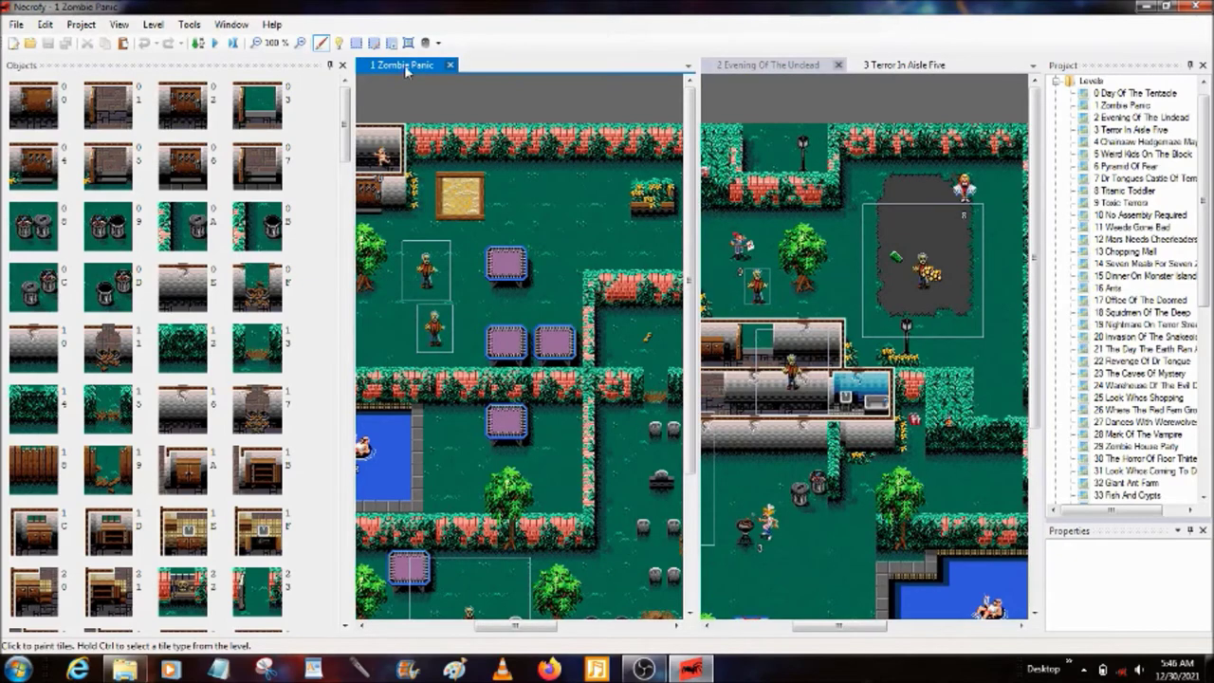
left_click_drag(408, 71, 875, 353)
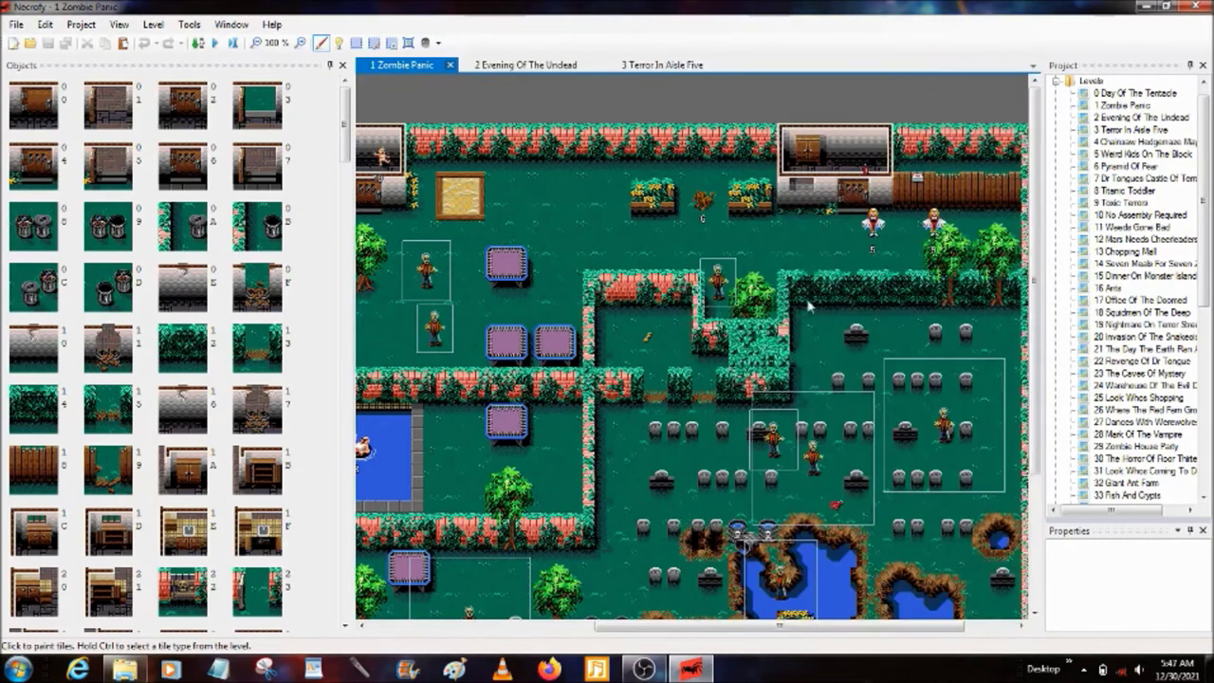
- Close the Zombie Panic, Evening Of The Undead and Terror In Aisle Five tabs
left_click(452, 66)
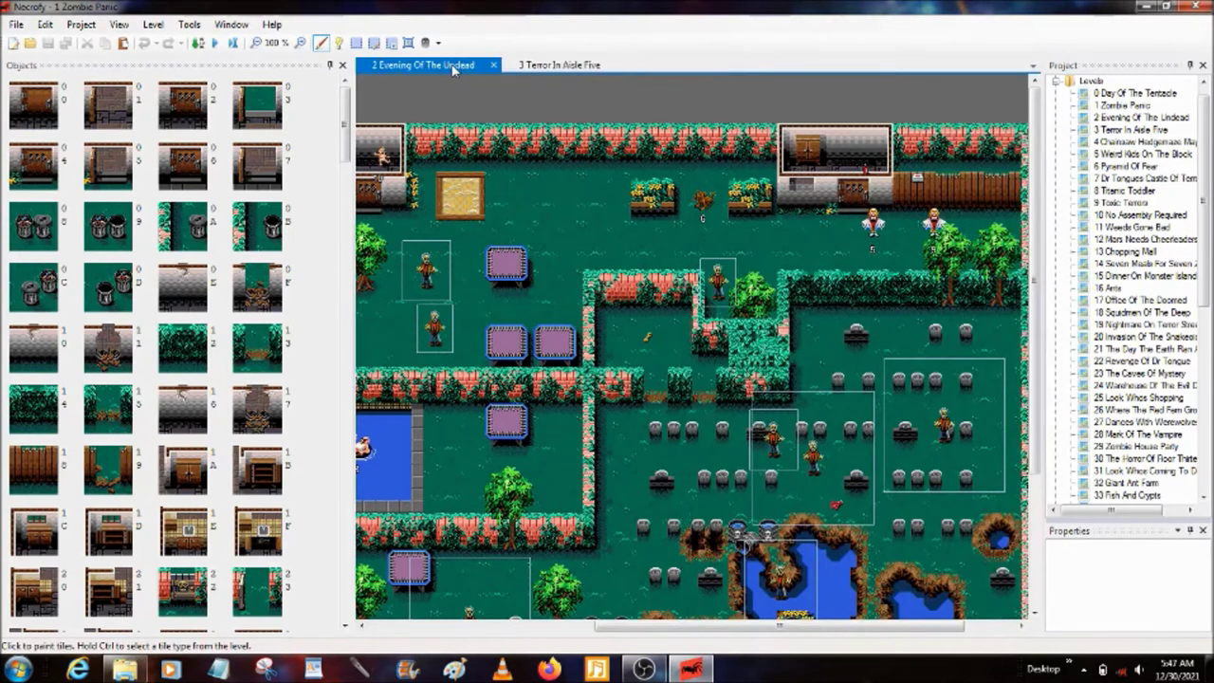
left_click(494, 65)
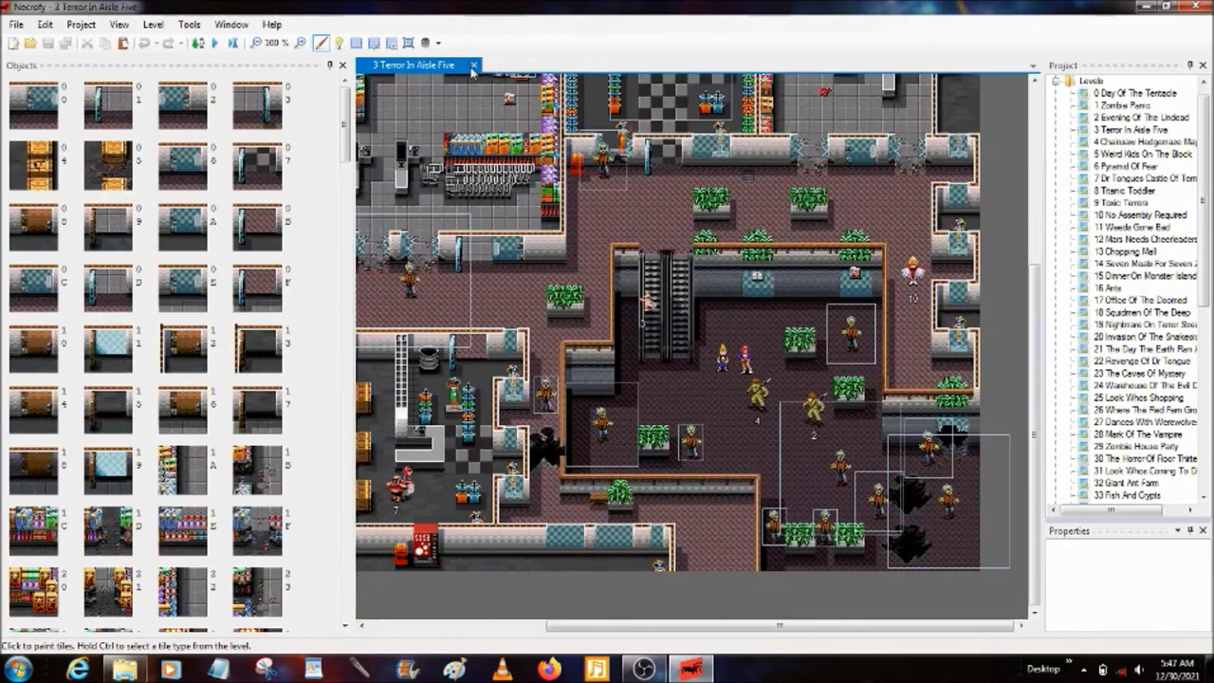
left_click(474, 65)
- Reopen level 1 Zombie Panic and open level 2 Evening Of The Undead in a second tab
left_click(1121, 102)
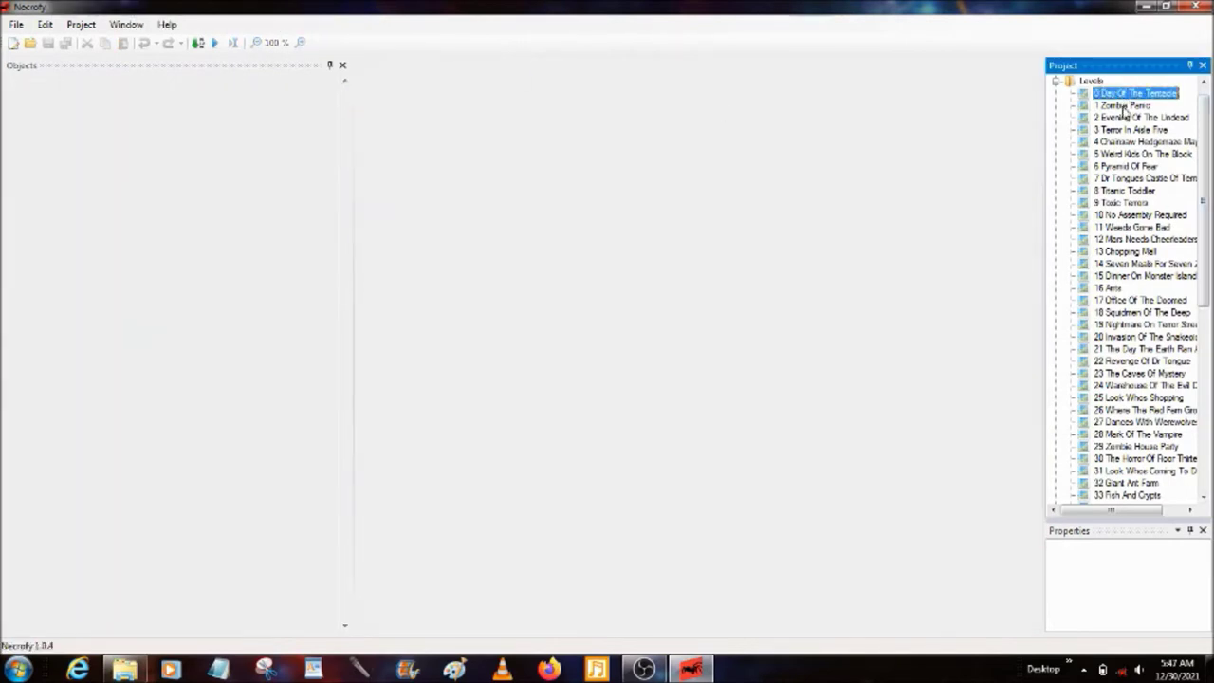
double_click(1124, 106)
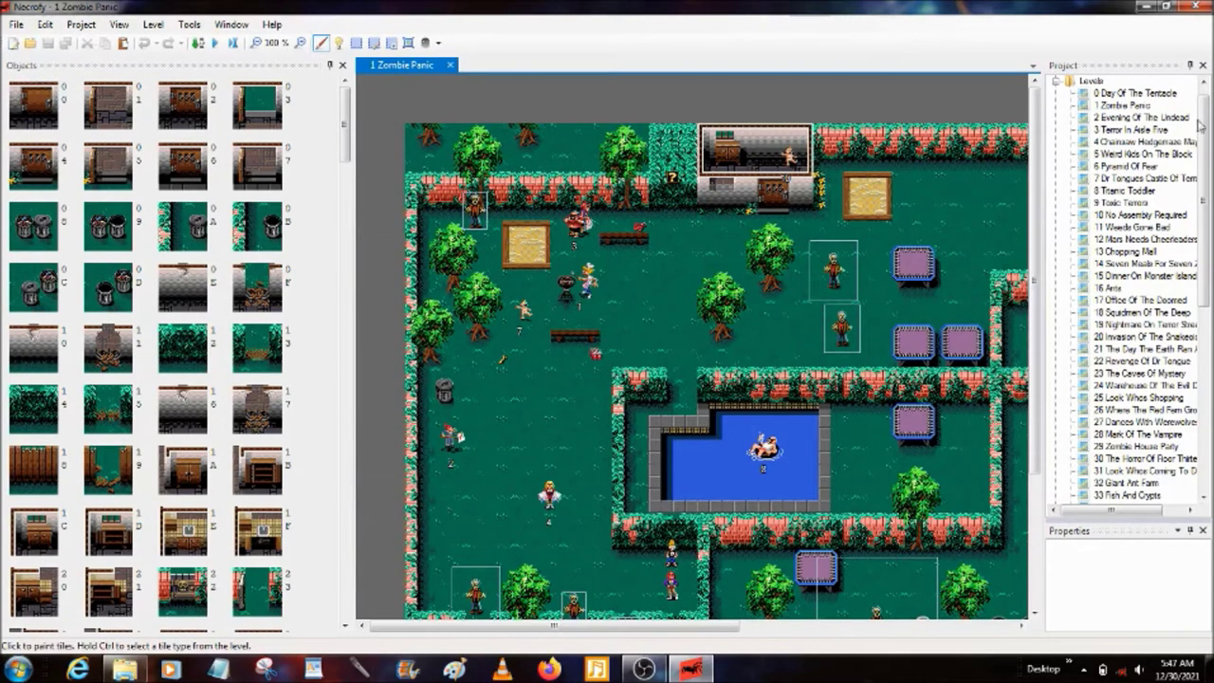
left_click(1133, 93)
left_click(1125, 105)
left_click(1103, 117)
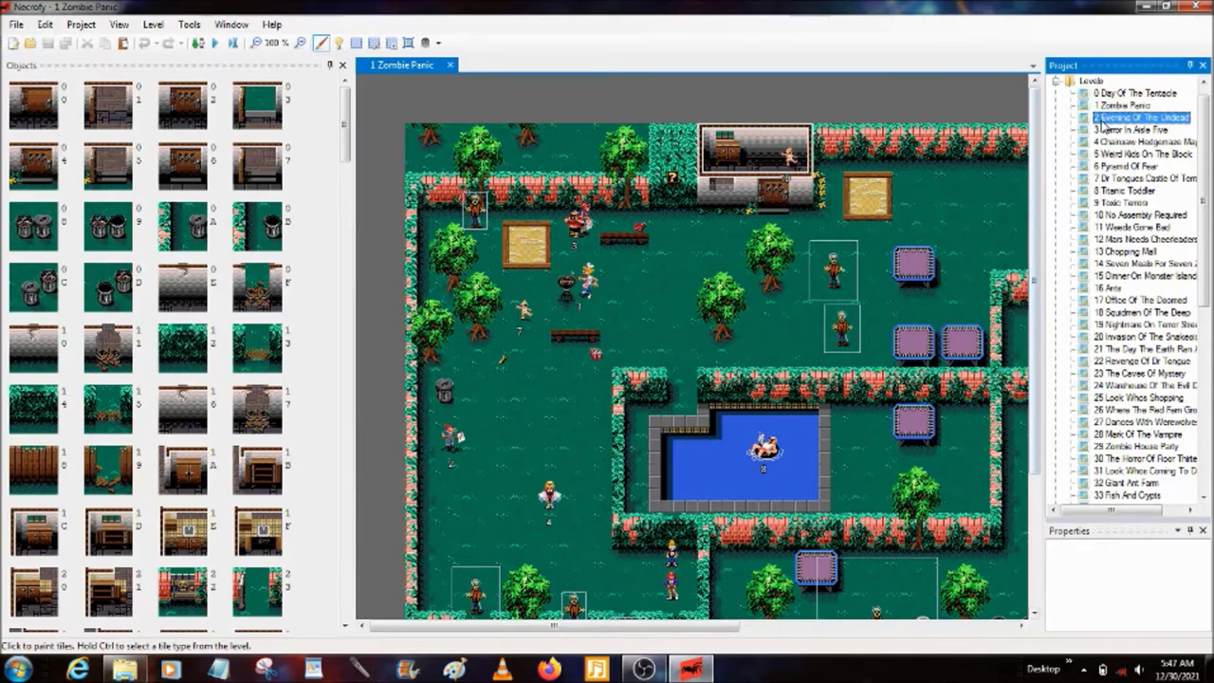
double_click(1105, 119)
left_click(425, 41)
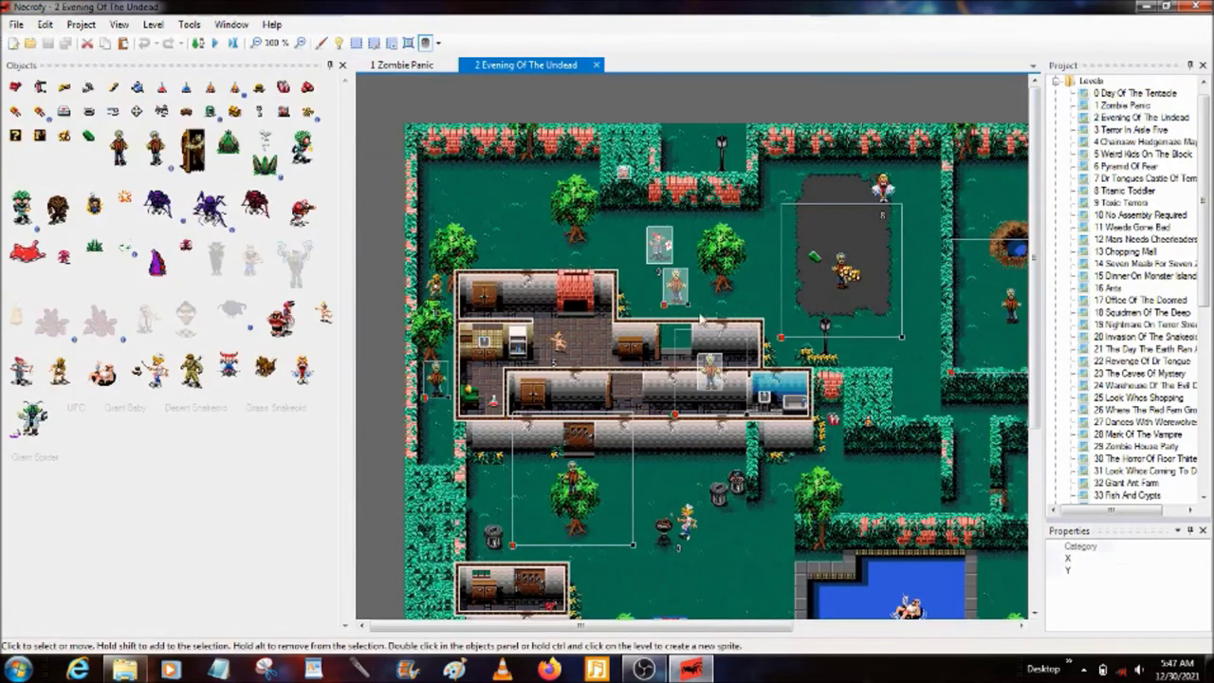
- In Evening Of The Undead, delete the three selected zombie sprites, undo, then redo the deletion
key("Delete")
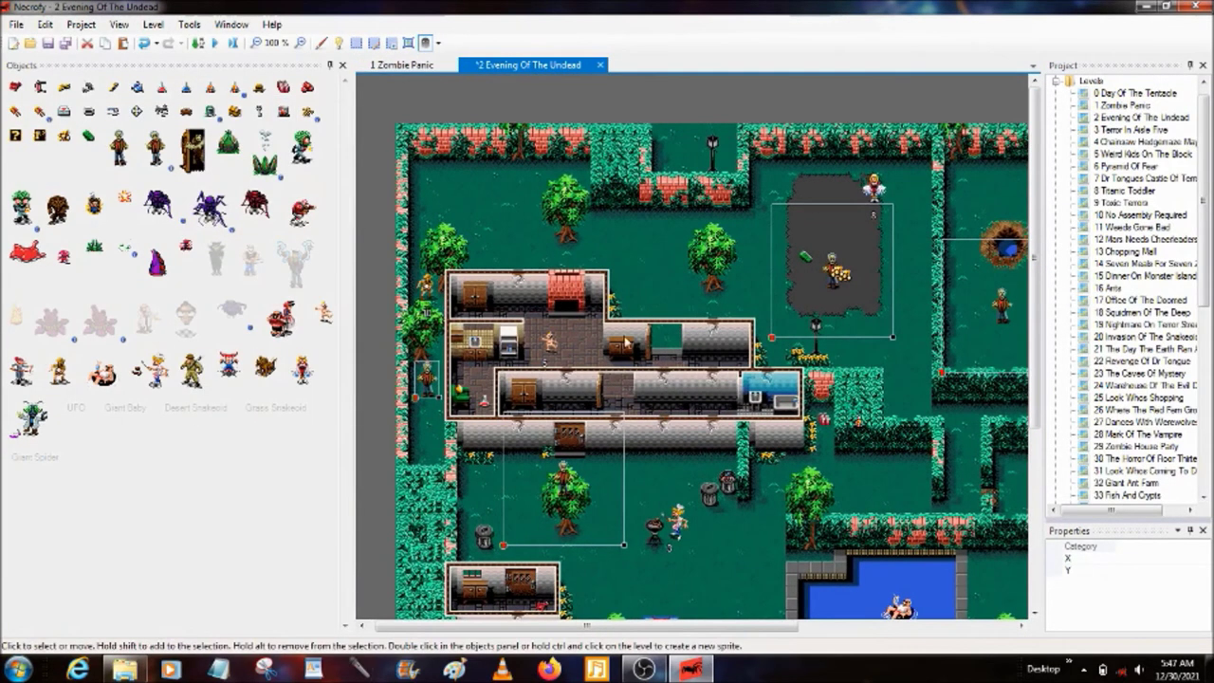
left_click(147, 44)
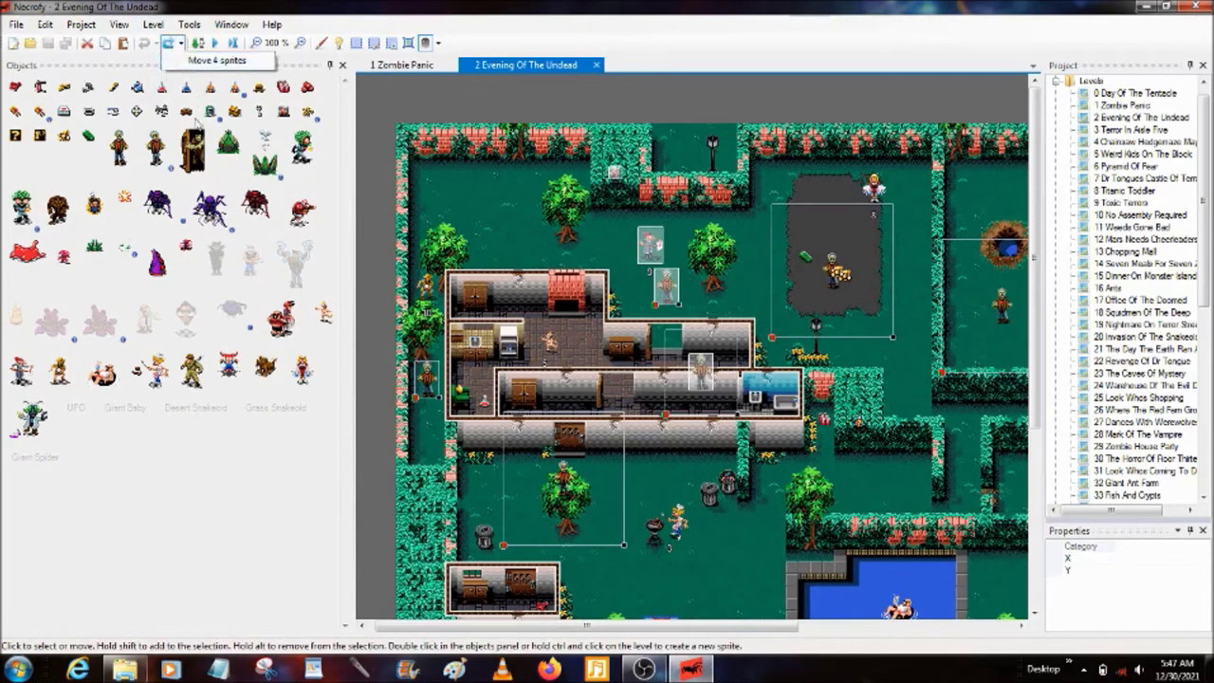
left_click(590, 303)
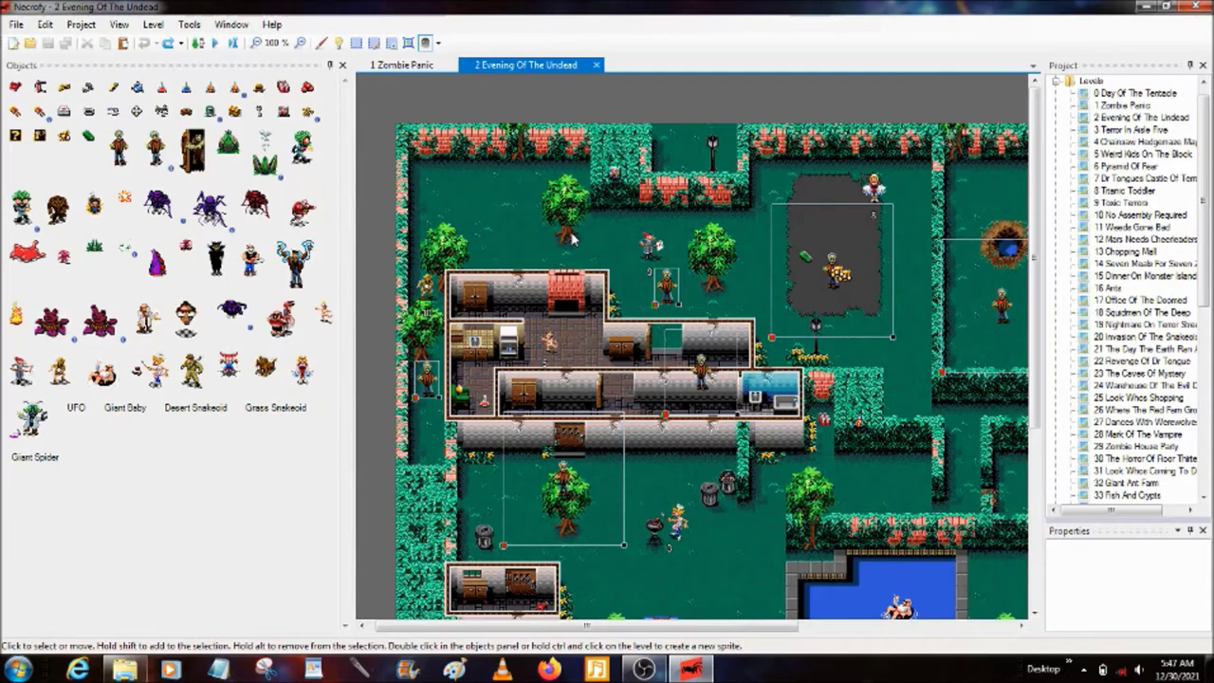
left_click(427, 43)
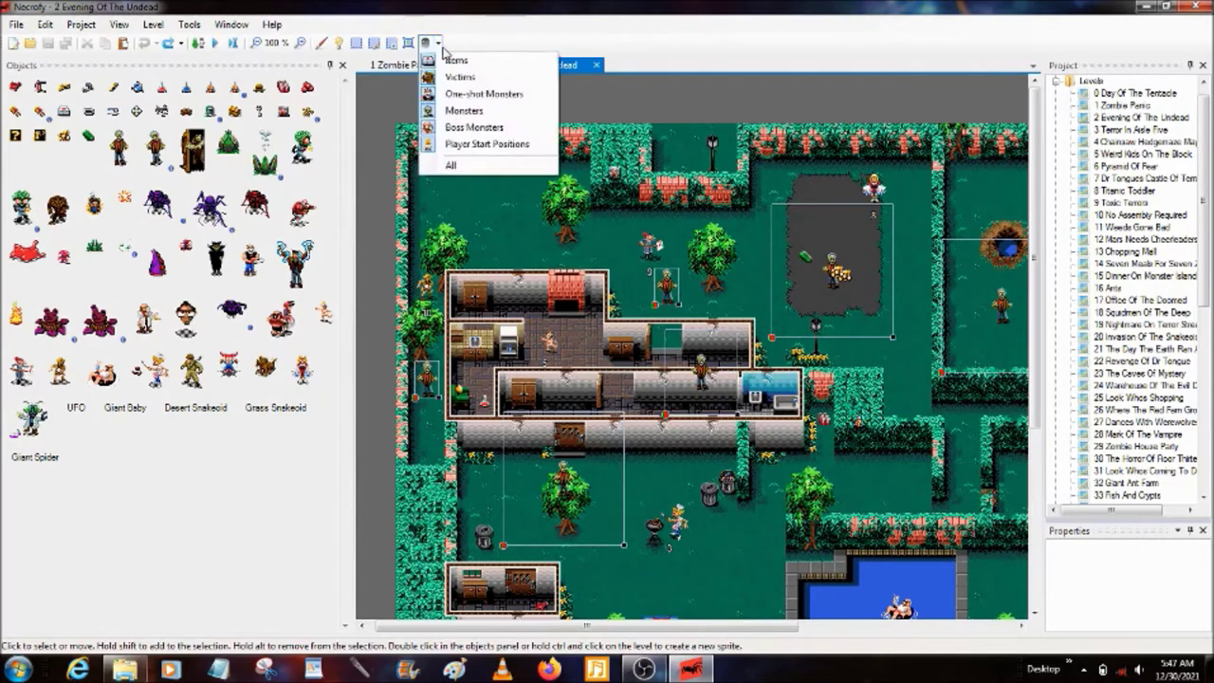
left_click(521, 64)
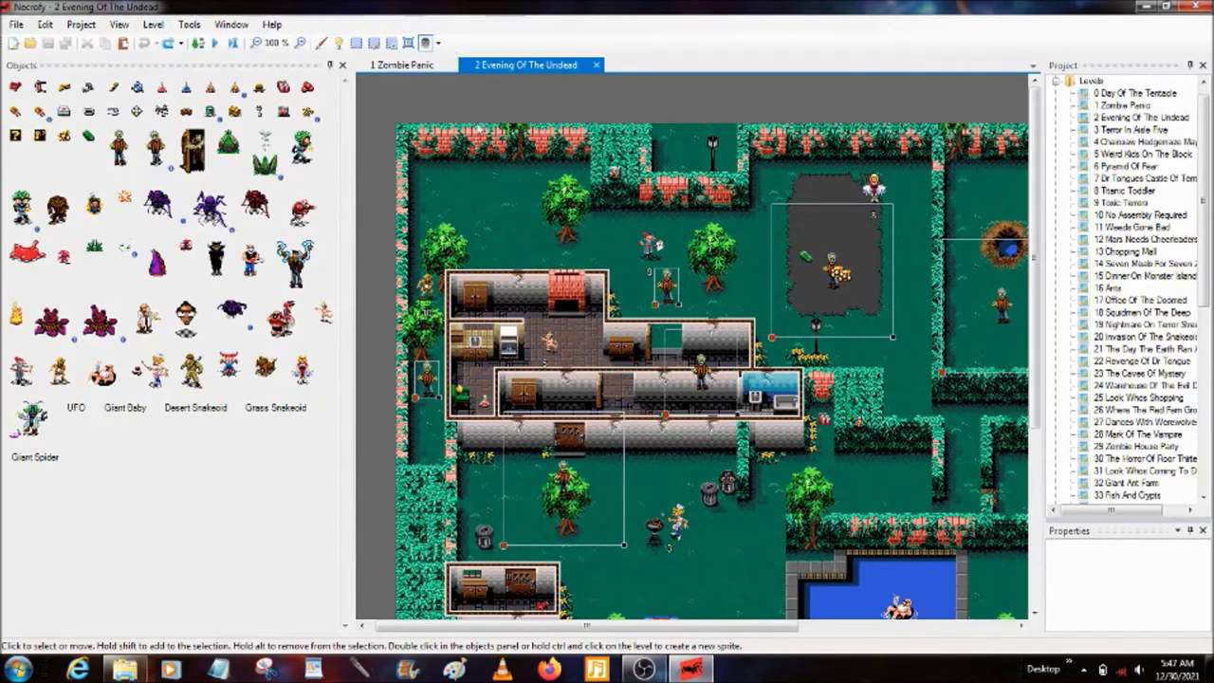
left_click(167, 43)
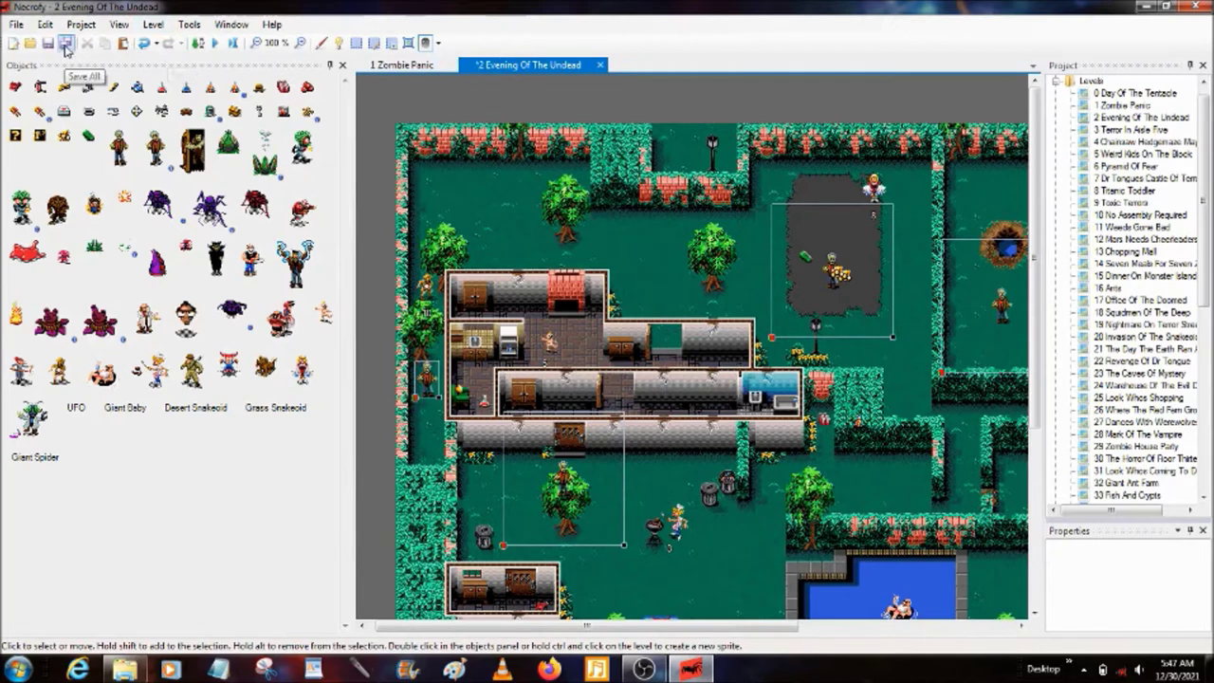
- In Zombie Panic, move the selected victim sprites, undo and redo the move, and save all levels
left_click(398, 66)
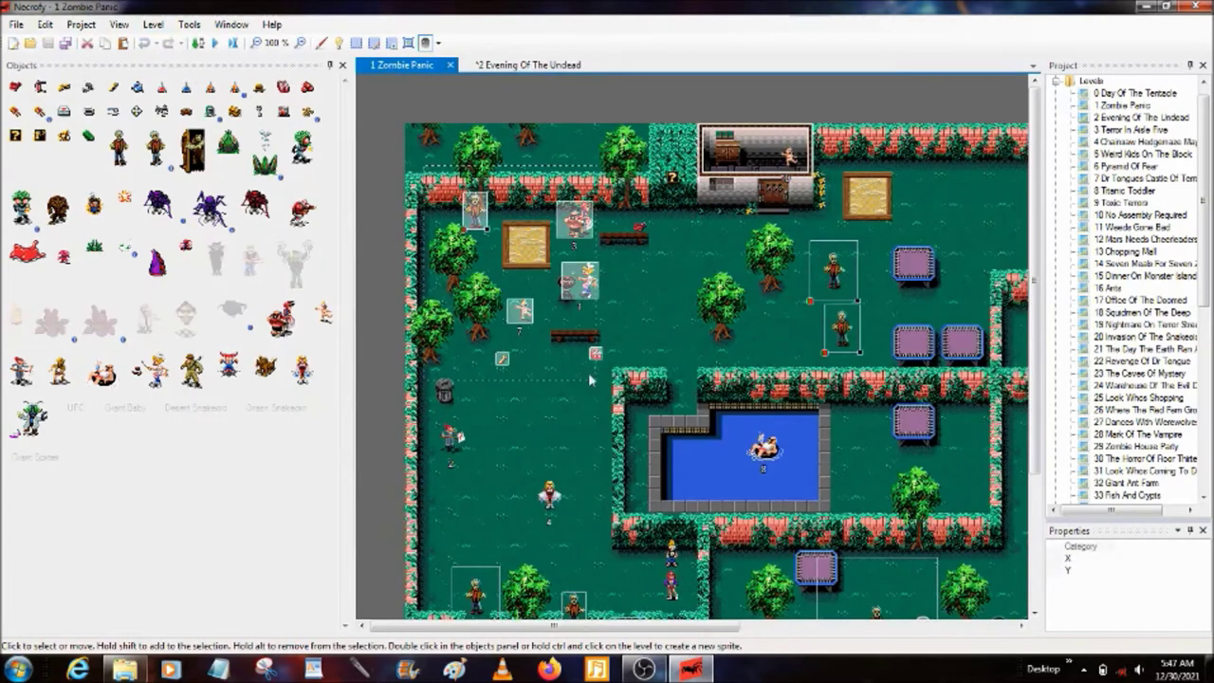
left_click_drag(580, 275, 520, 254)
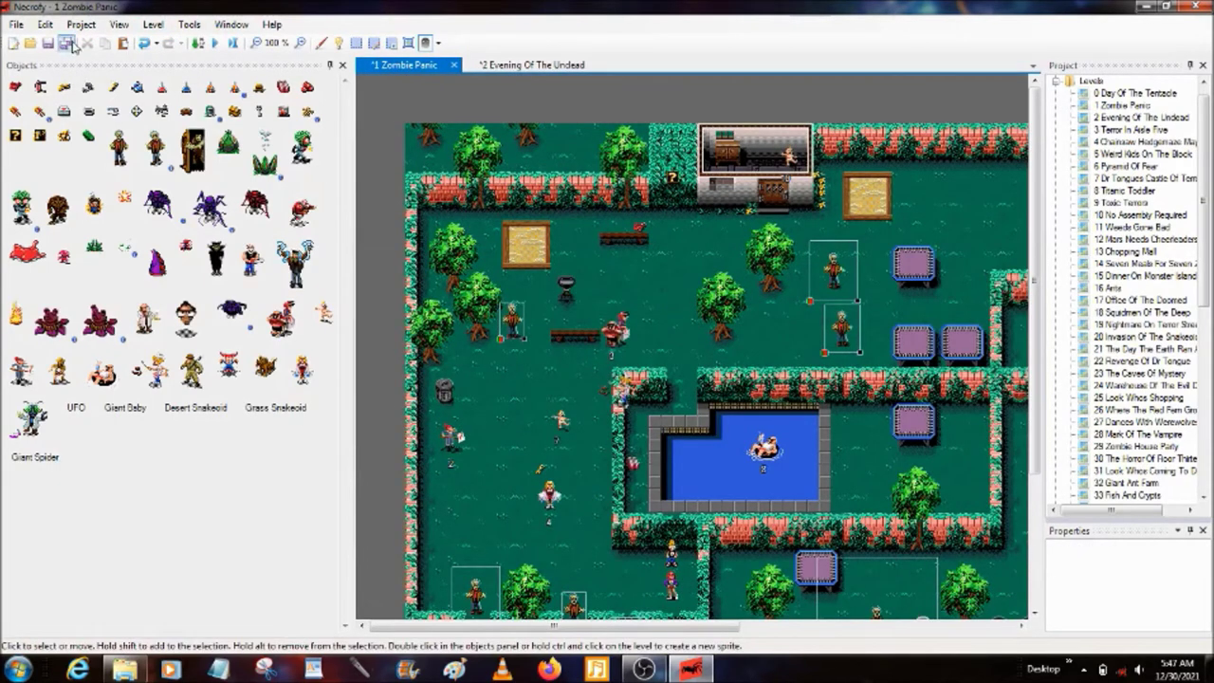
left_click(145, 43)
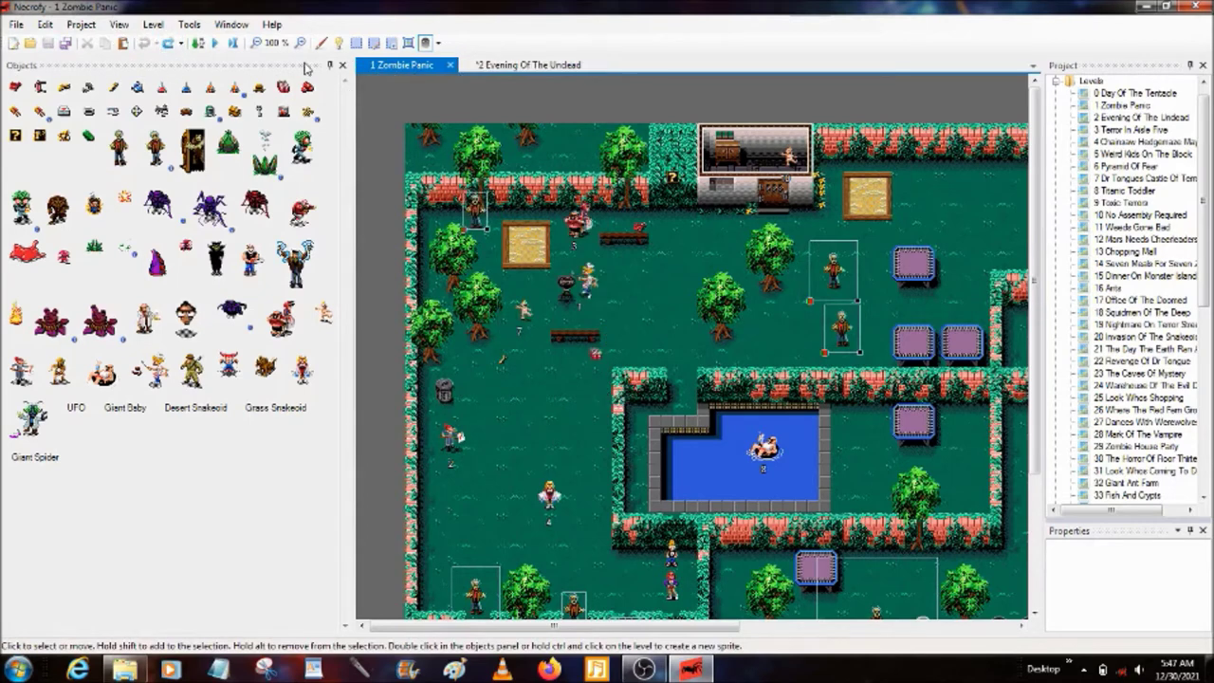
left_click(168, 42)
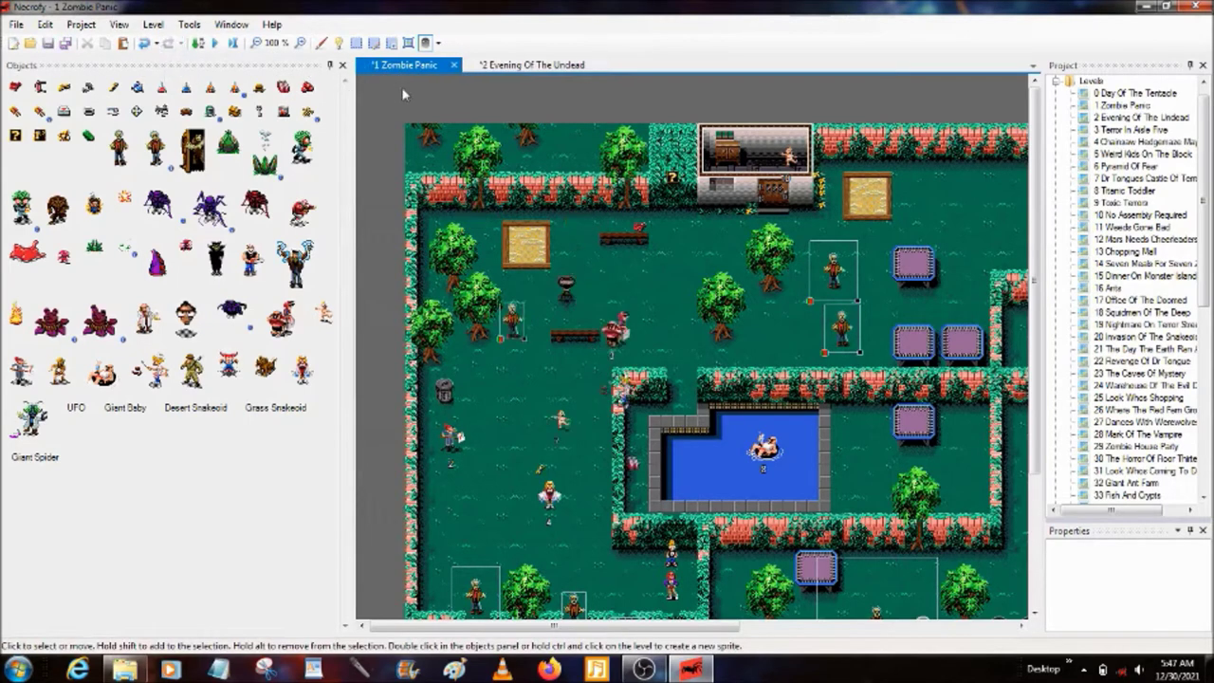
left_click(64, 43)
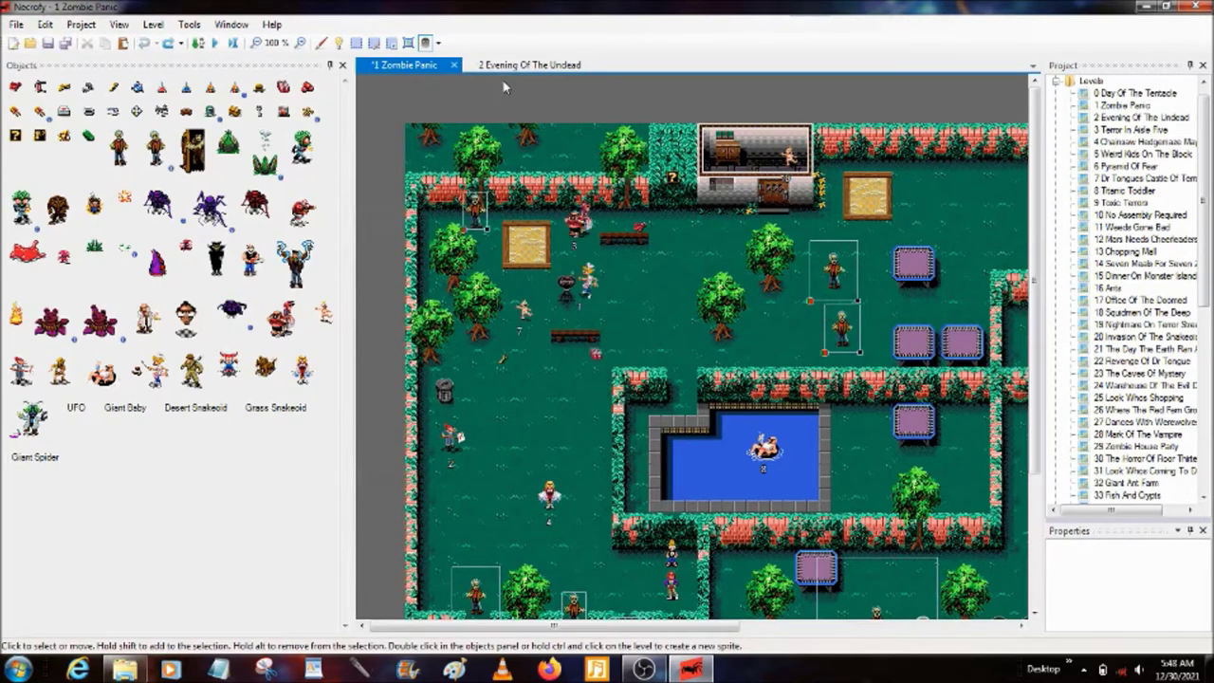
left_click(526, 65)
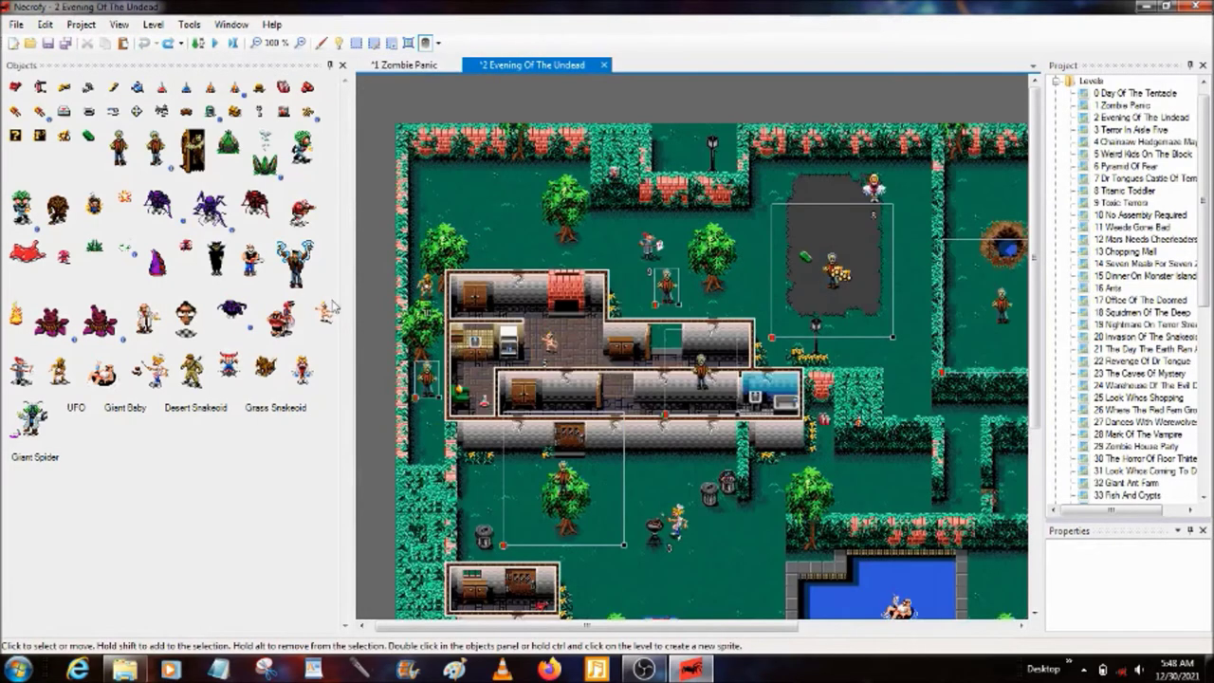
- Save all open levels, then save the Evening Of The Undead level
left_click(64, 43)
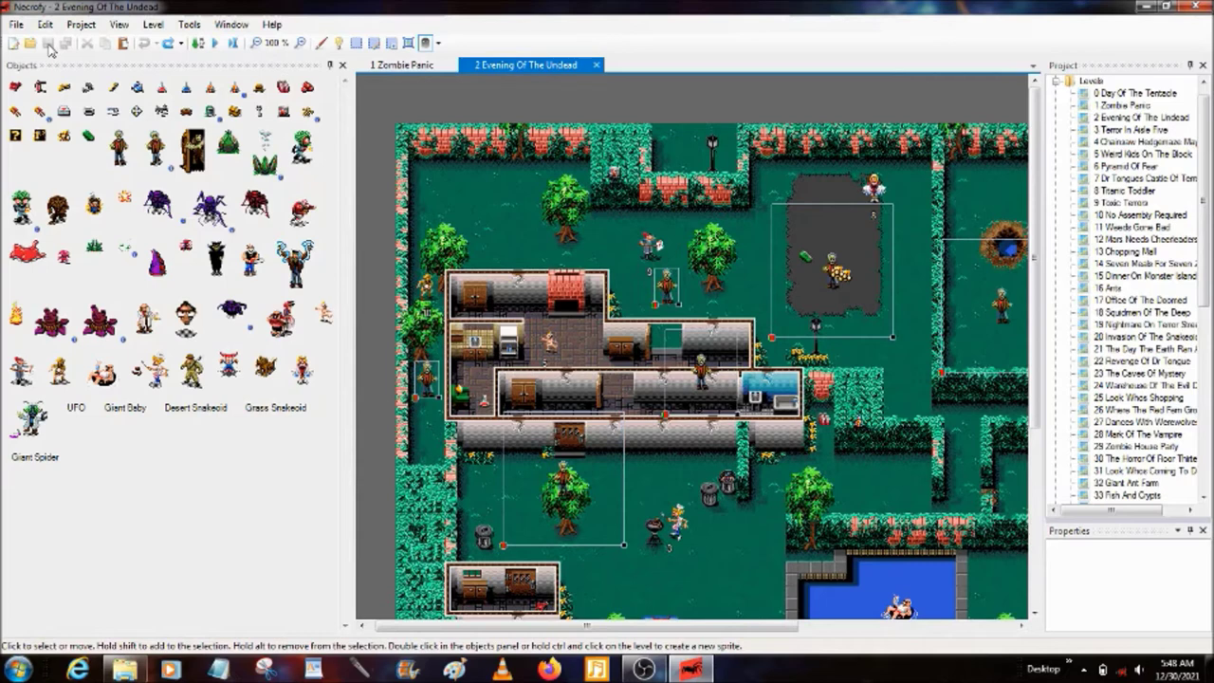
left_click(49, 44)
left_click(596, 65)
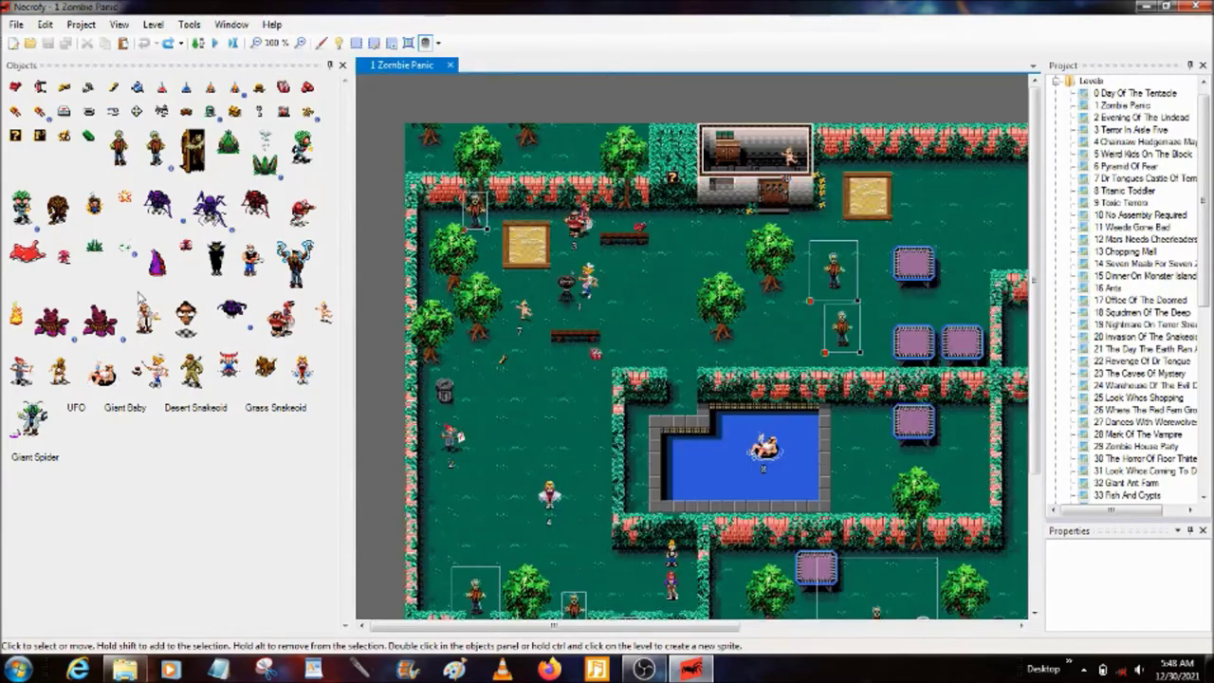
left_click(323, 313)
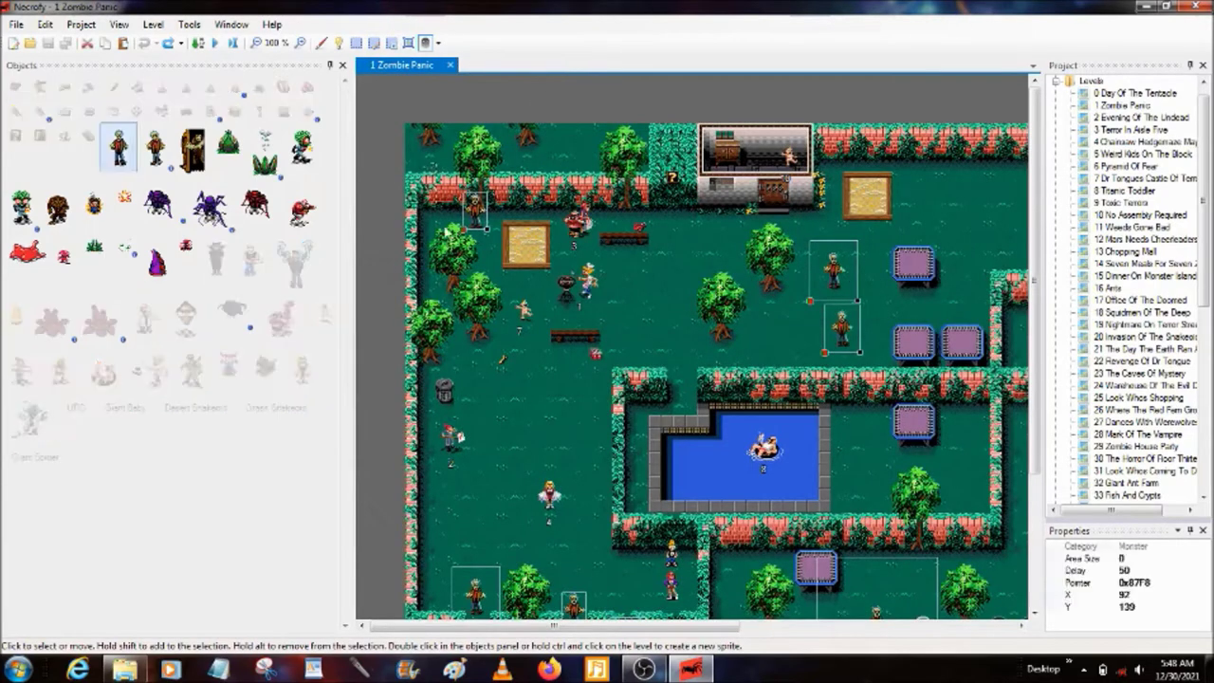
scroll(693, 347, "down", 5)
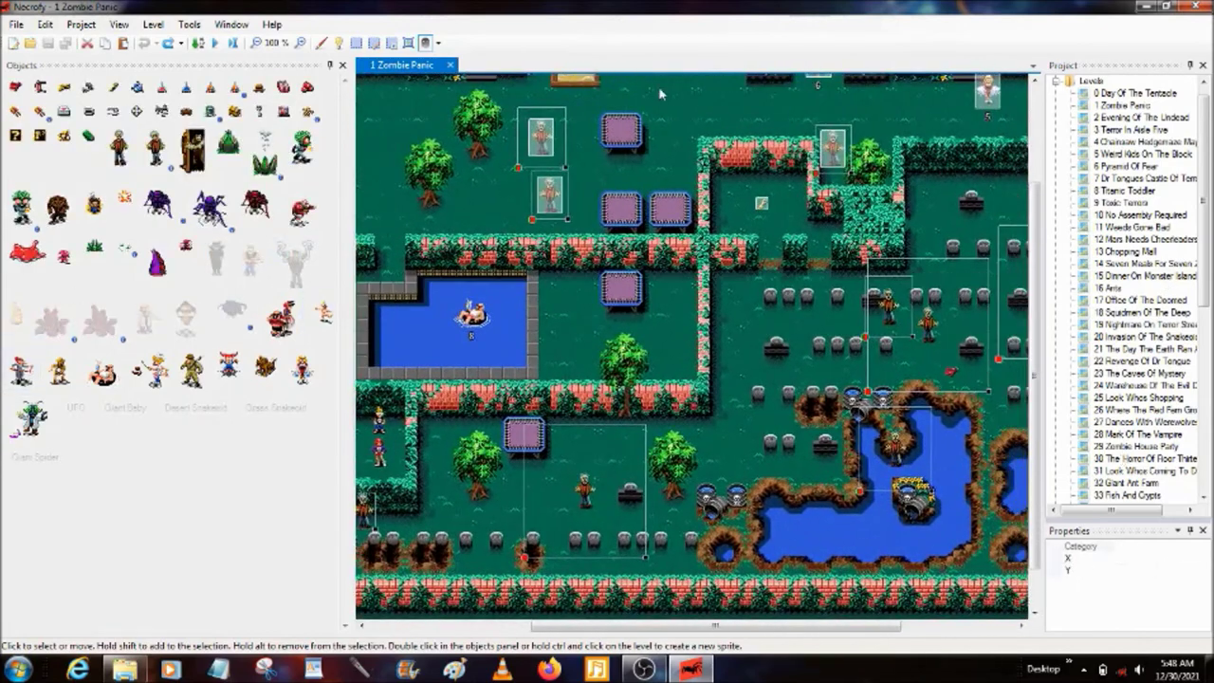
left_click(439, 43)
left_click(446, 55)
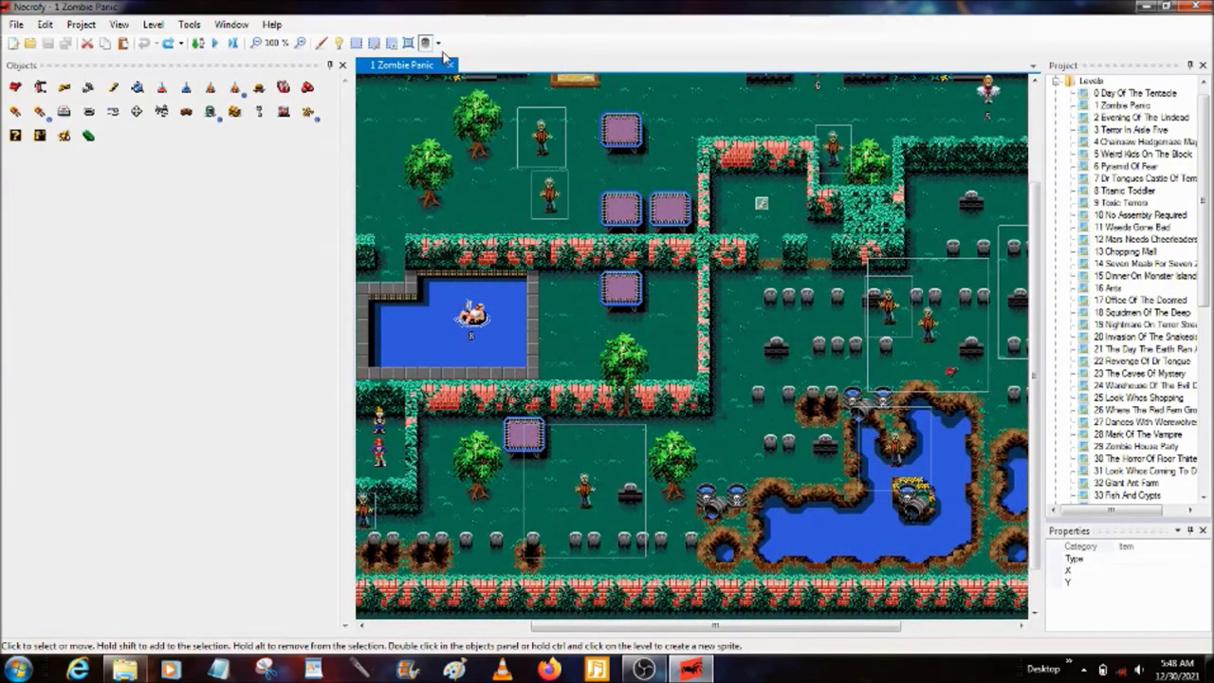
left_click(438, 44)
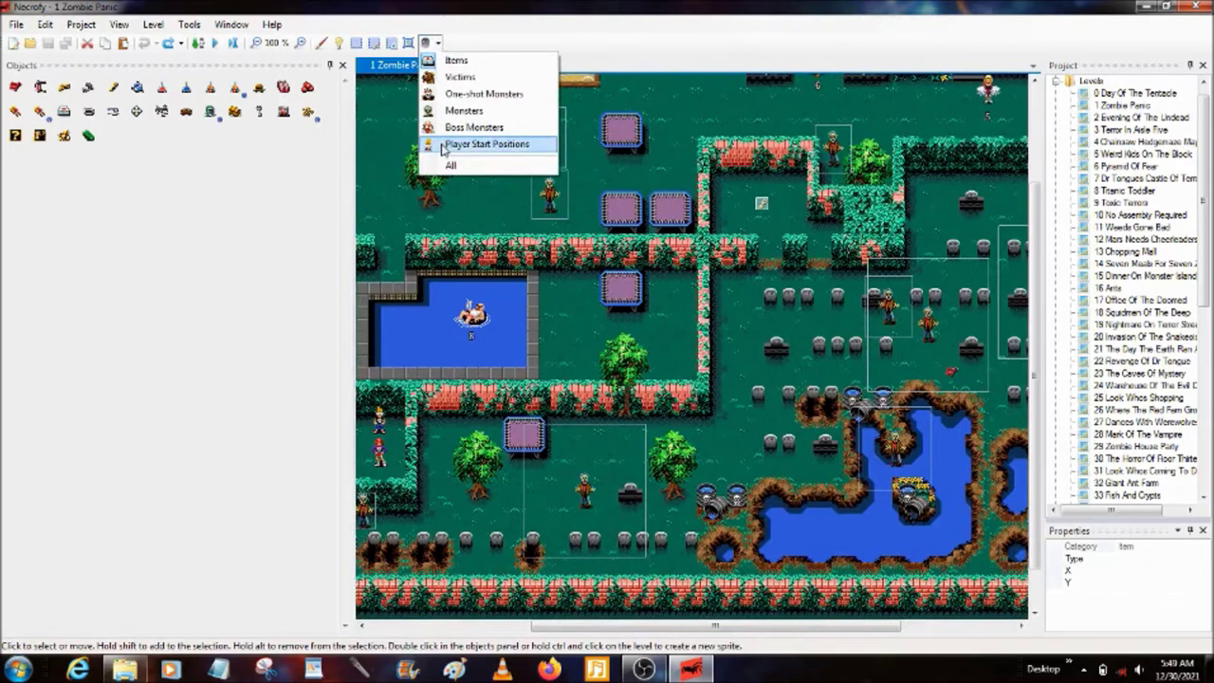
left_click(487, 143)
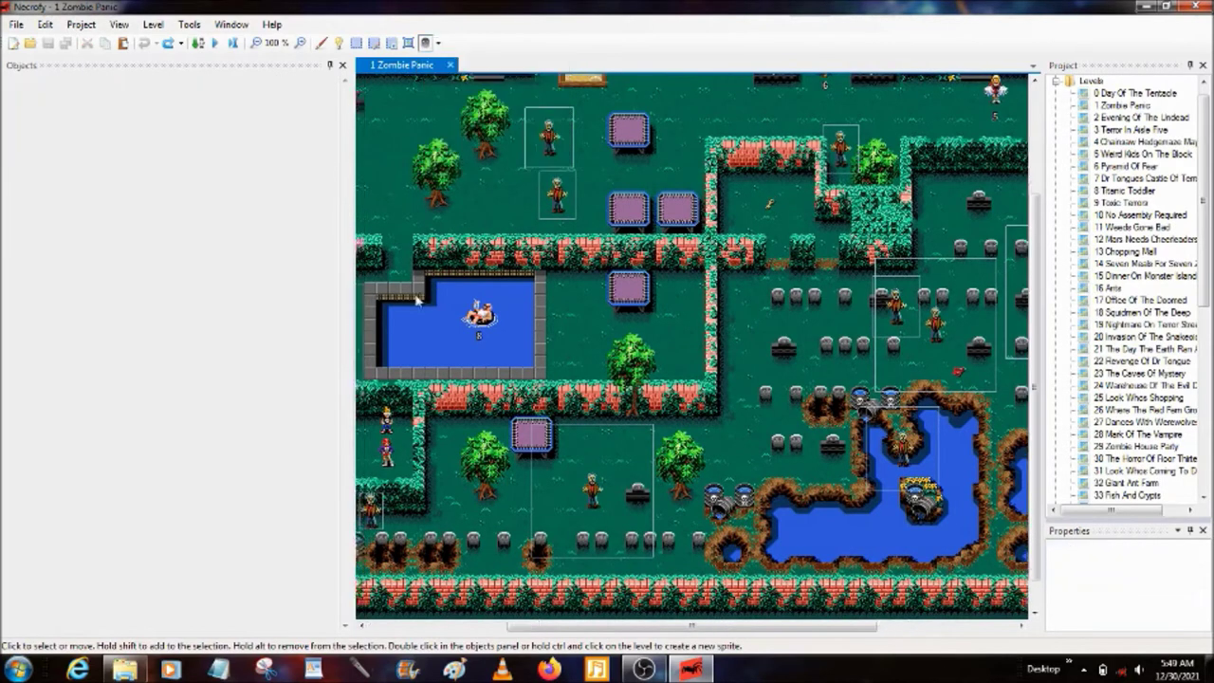
left_click_drag(595, 339, 653, 406)
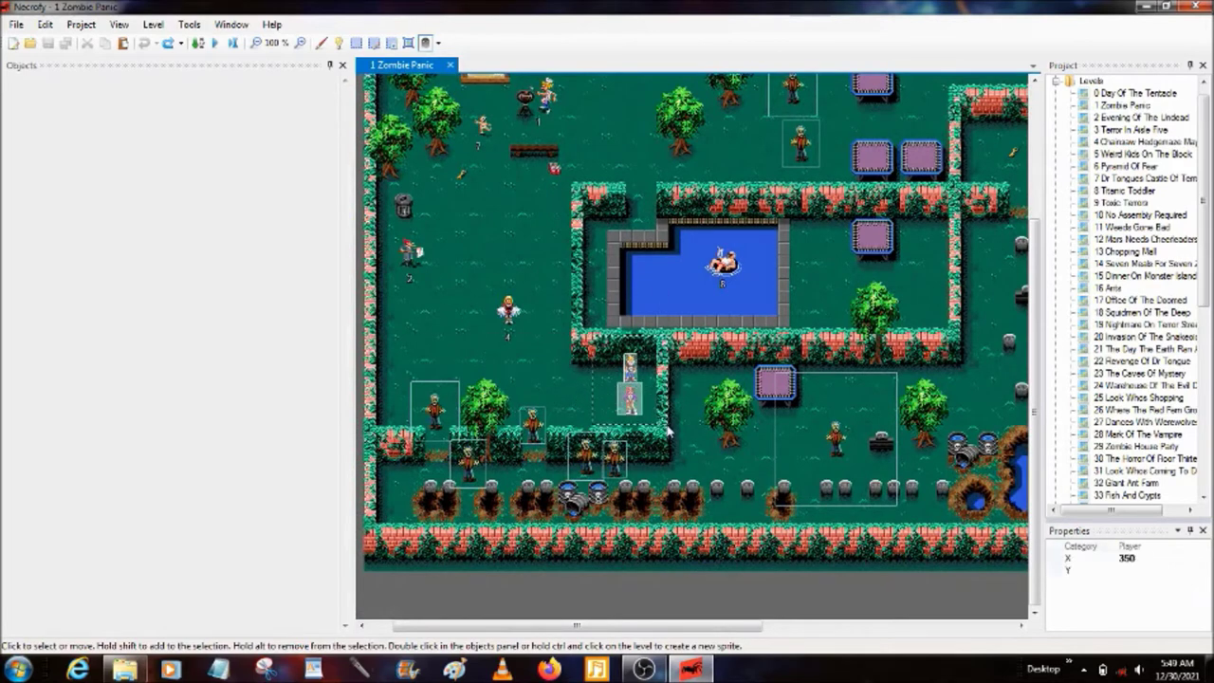
left_click(567, 244)
left_click(424, 43)
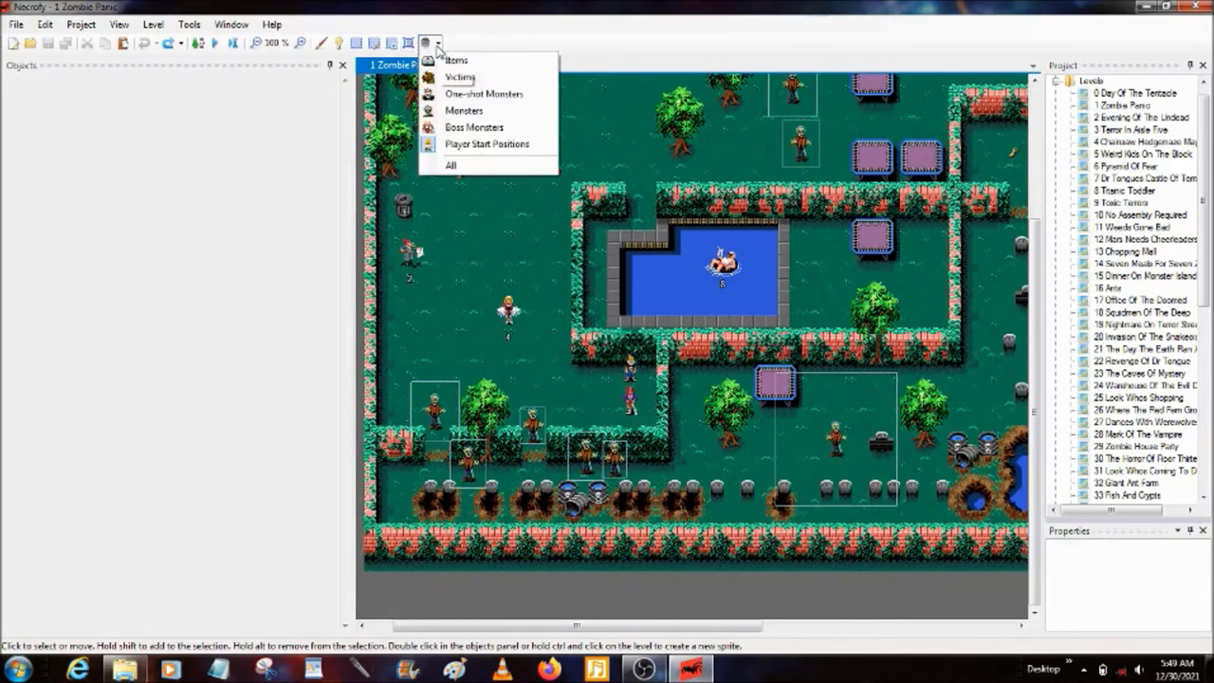
left_click(457, 163)
scroll(522, 193, "up", 3)
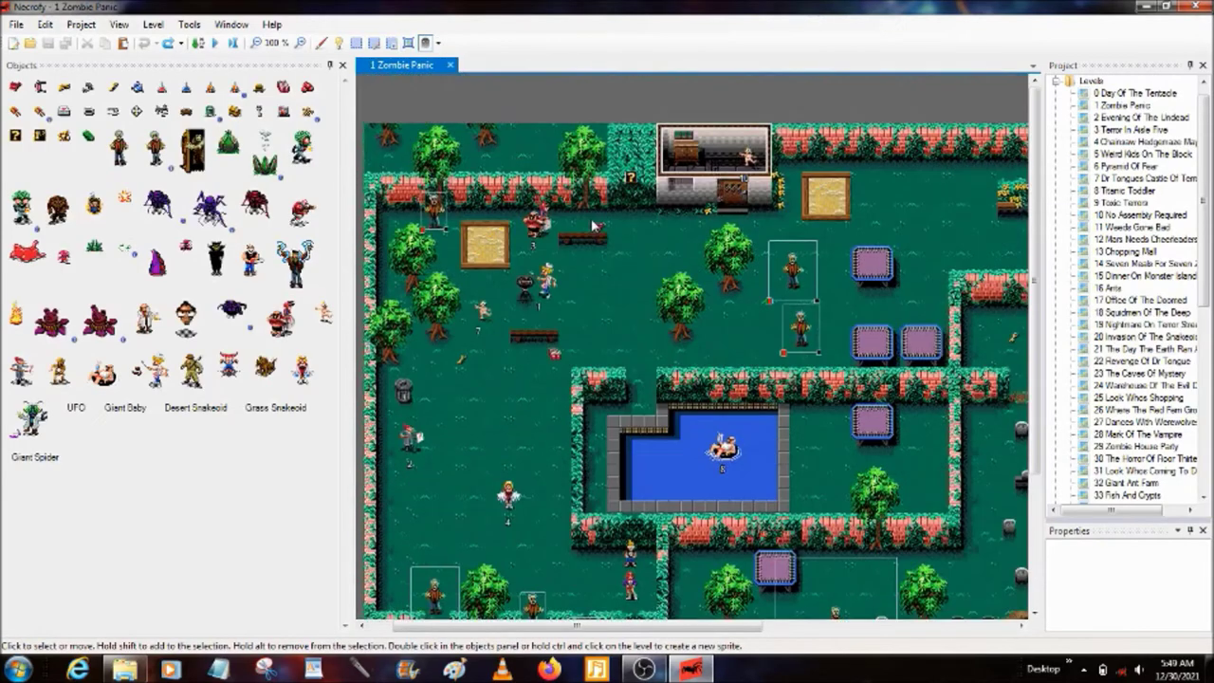
key("ctrl+a")
scroll(827, 274, "down", 3)
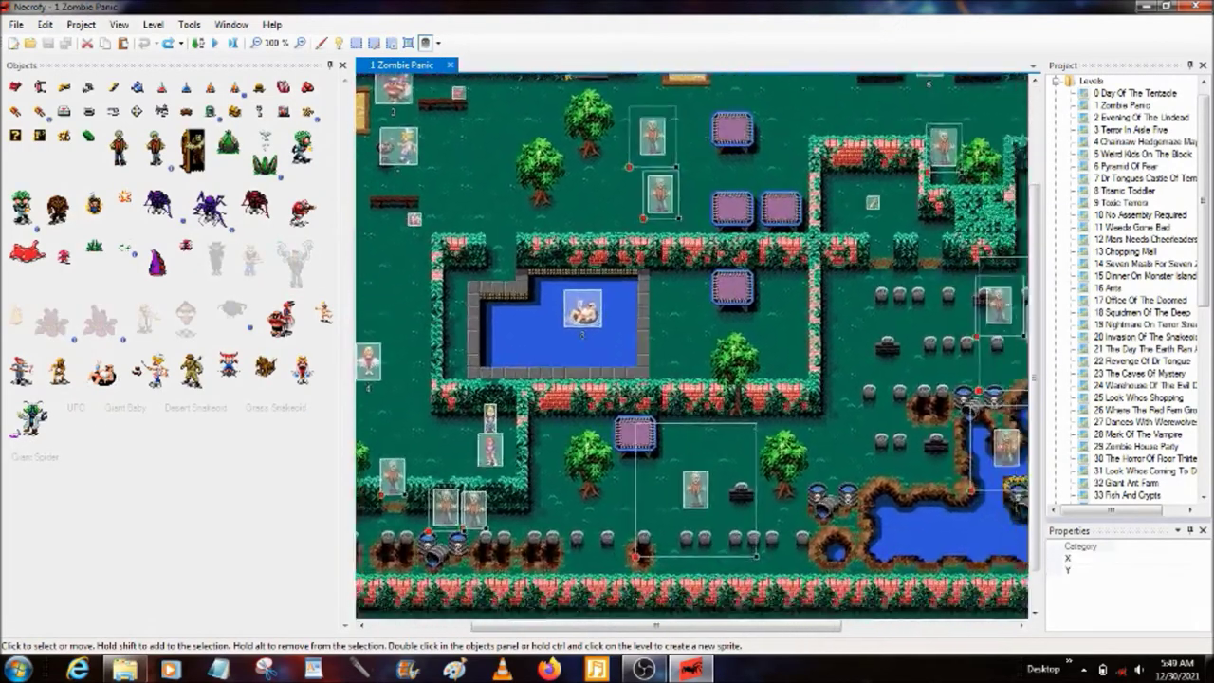
scroll(828, 274, "right", 5)
left_click_drag(827, 275, 856, 403)
key("ctrl+z")
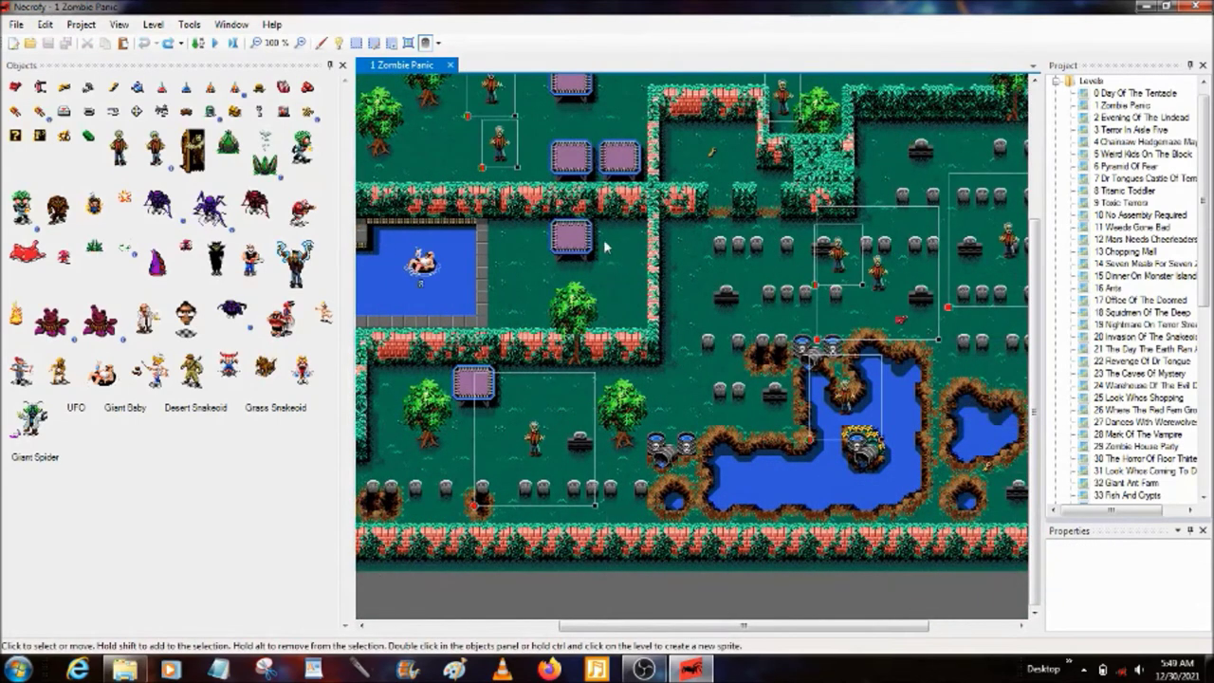
scroll(415, 358, "up", 2, "ctrl")
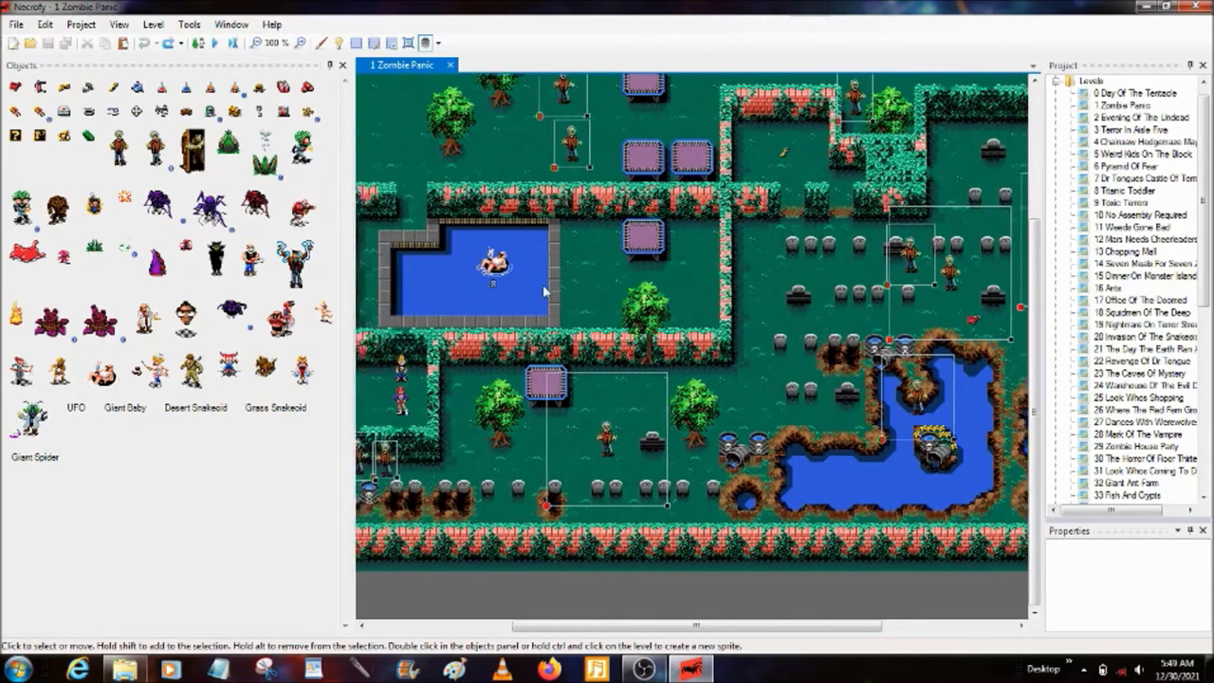
scroll(416, 358, "up", 10)
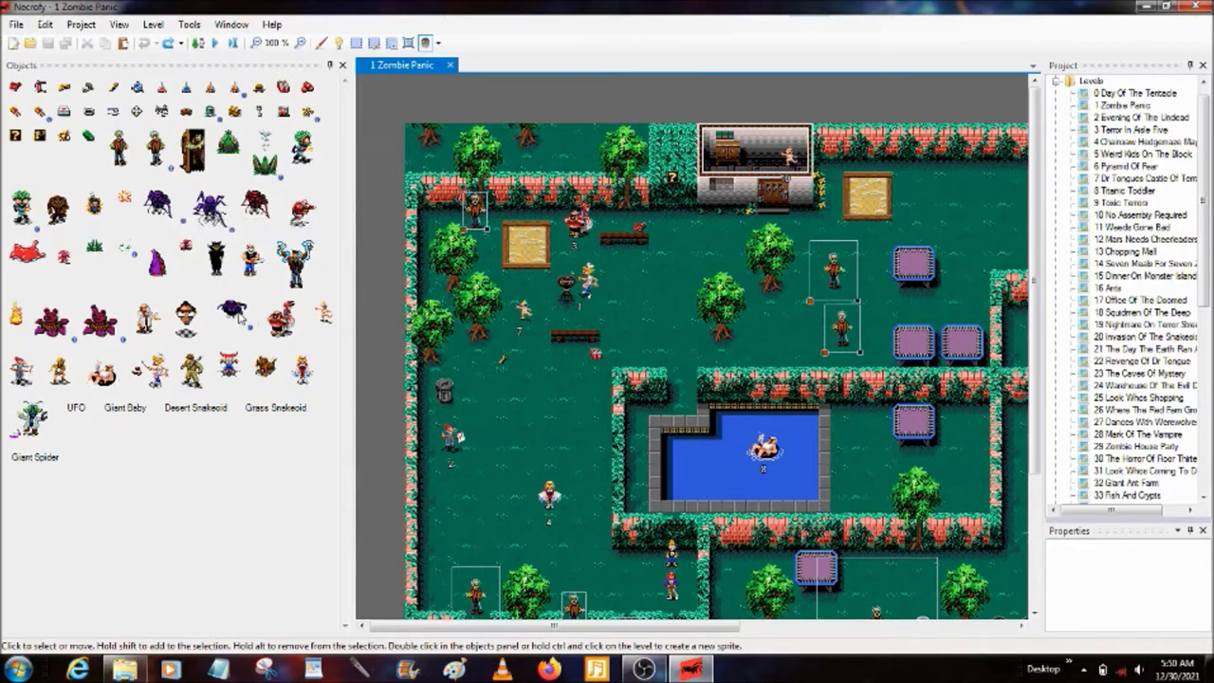
left_click(100, 321)
left_click(52, 320)
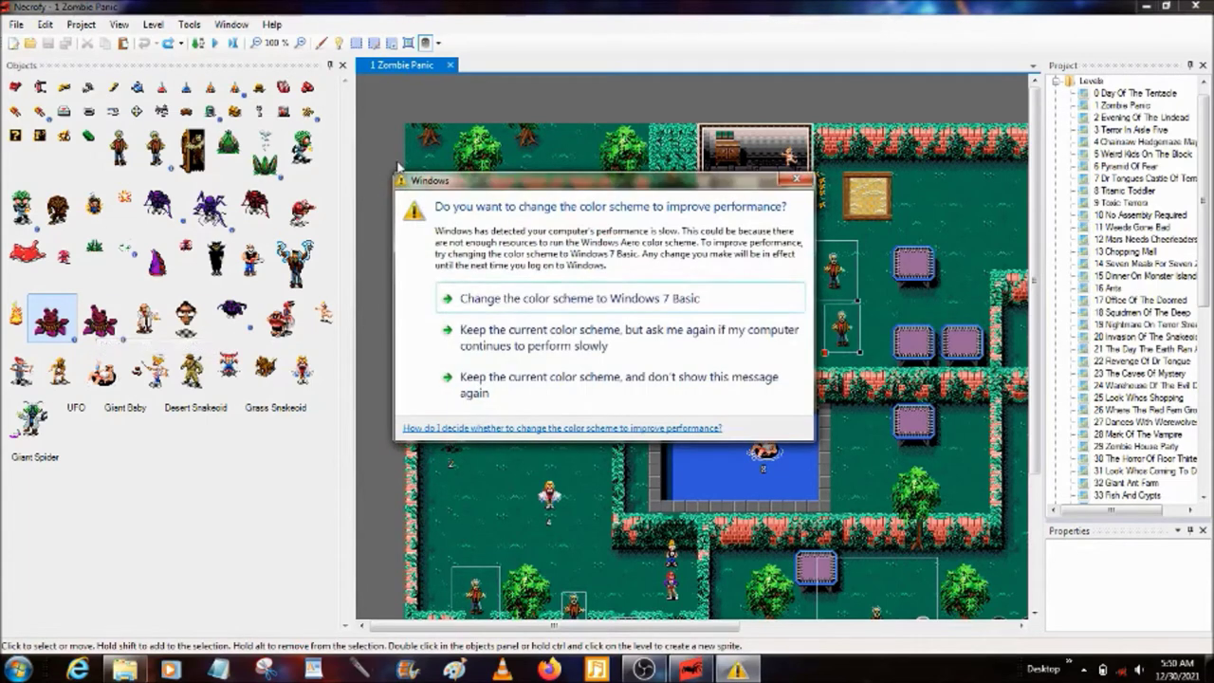
left_click(647, 88)
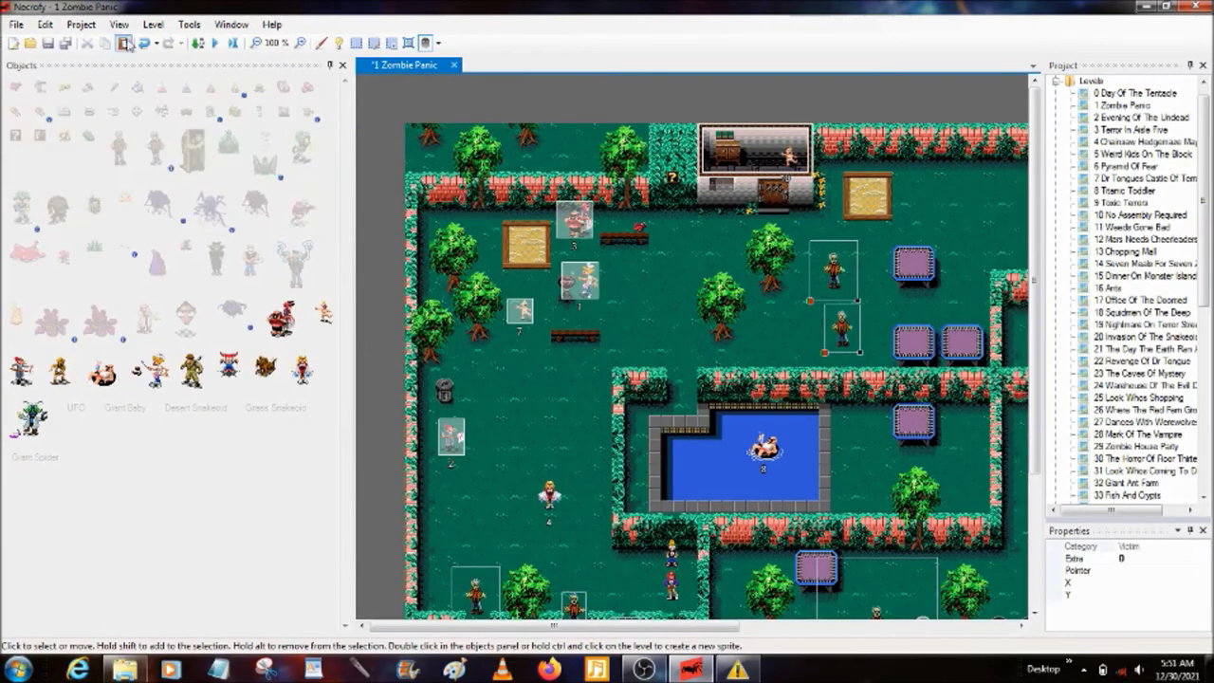
- Paste a copy of the zombie sprite into Zombie Panic, then undo the paste
left_click(123, 43)
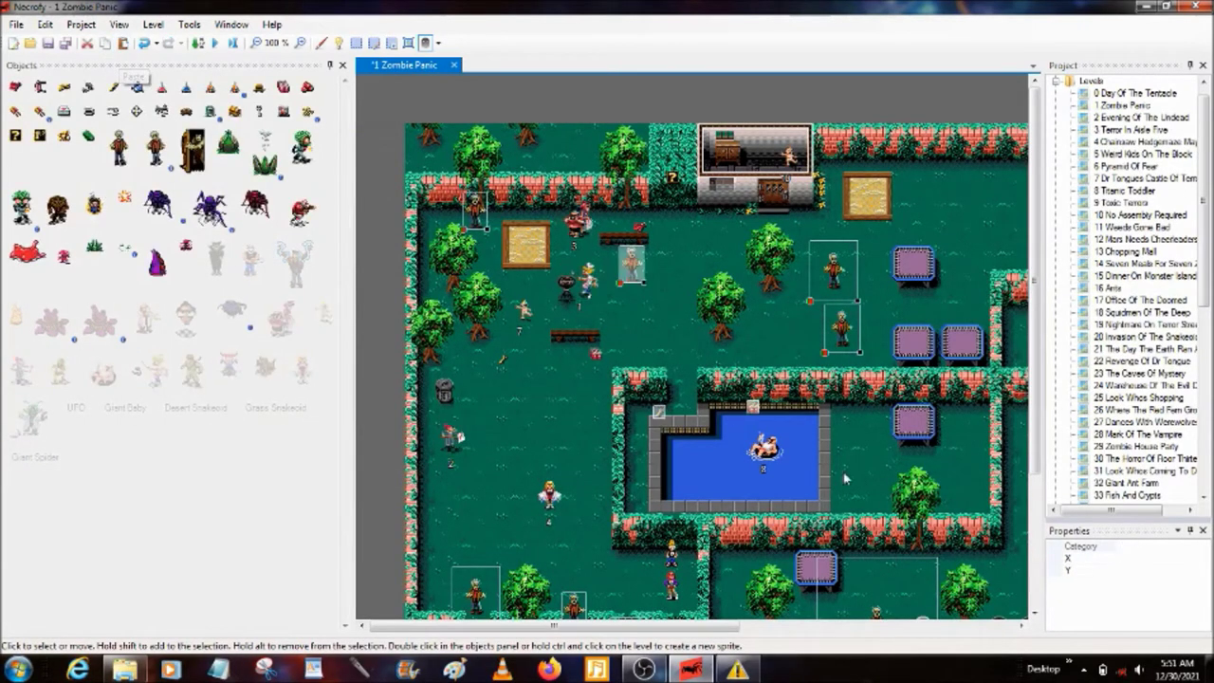
left_click(143, 43)
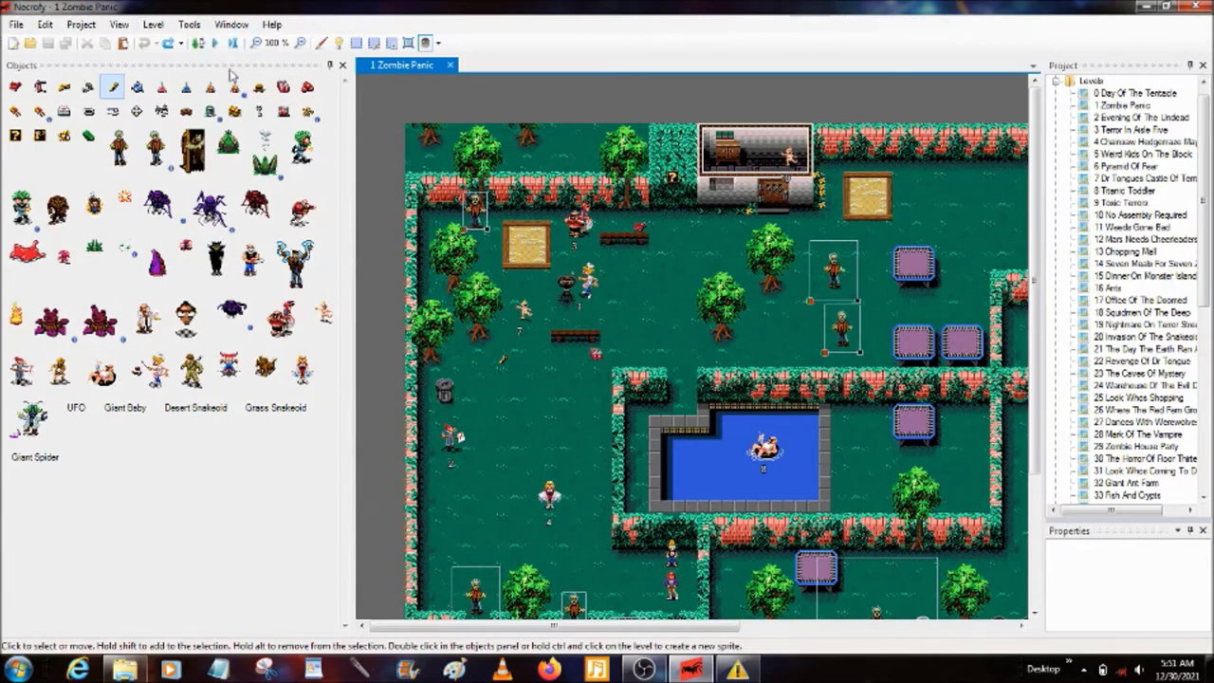
- Build the project and locate build.sfc in Explorer under ROMS > VID > build, then return to Necrofy
left_click(198, 43)
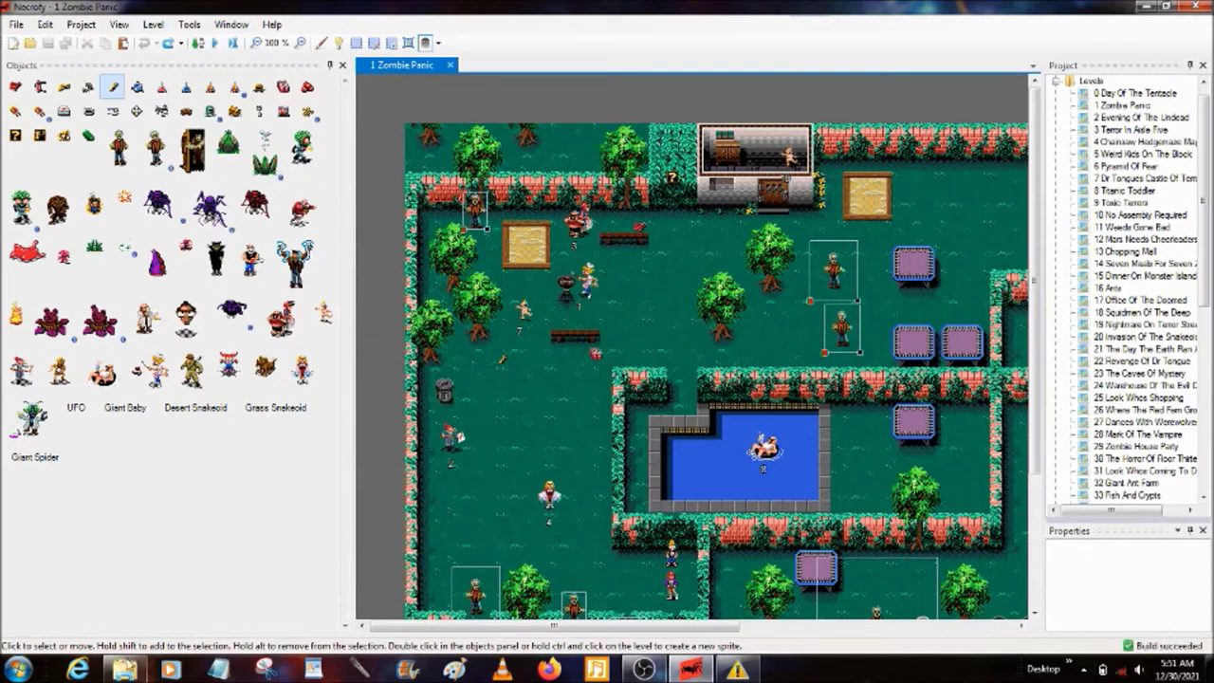
left_click(126, 668)
double_click(334, 370)
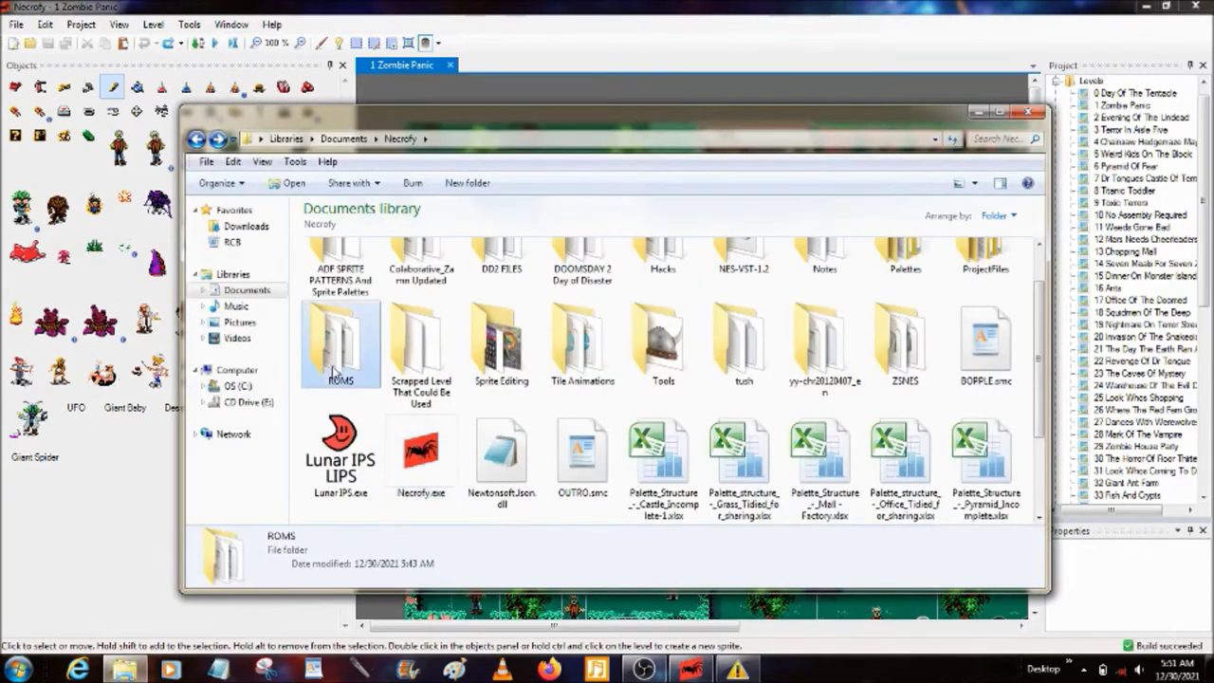
double_click(335, 319)
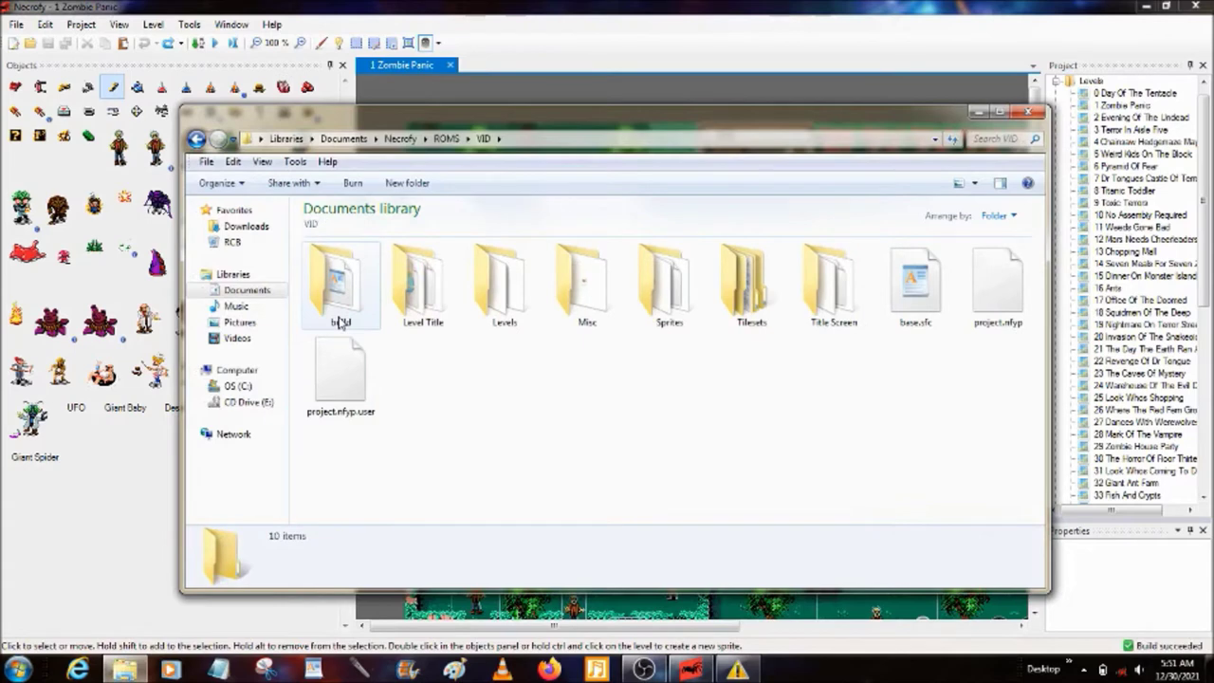
double_click(339, 322)
left_click(340, 323)
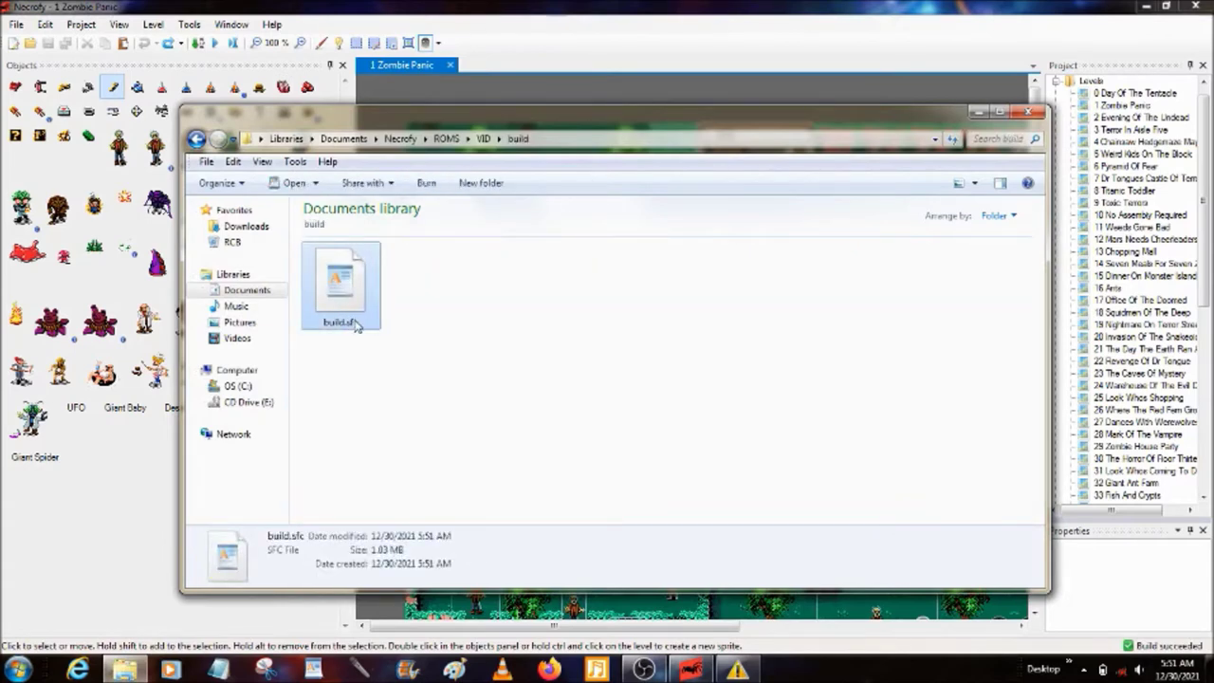
right_click(350, 322)
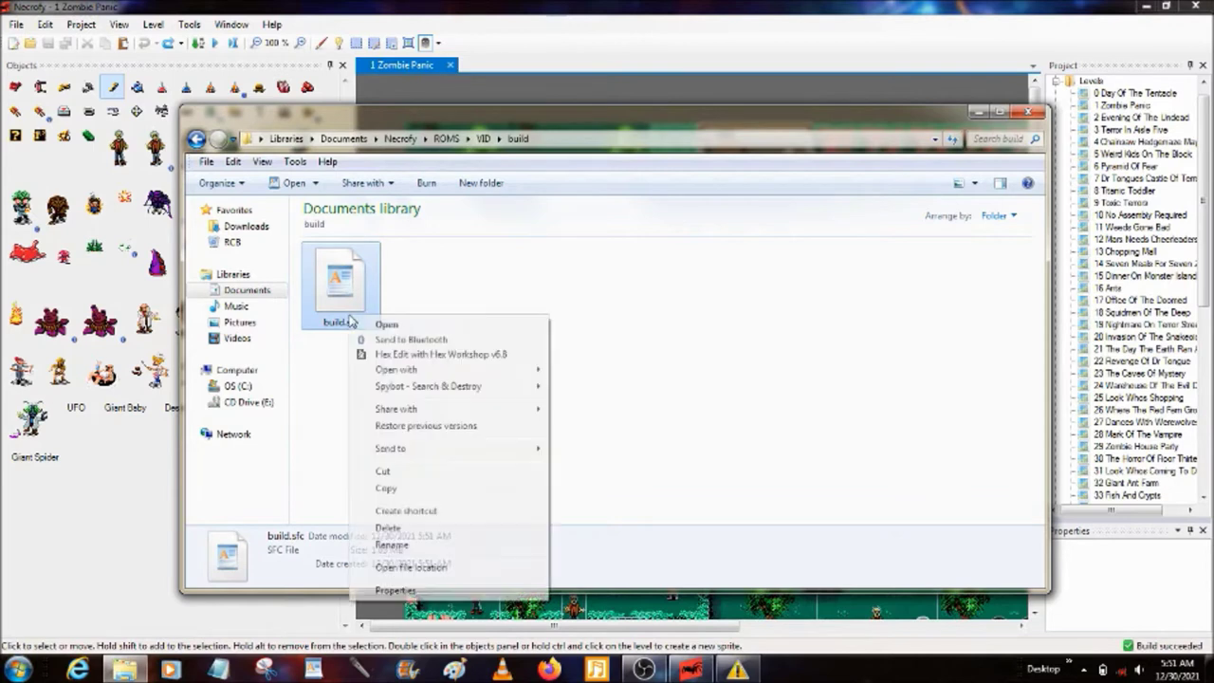
left_click(424, 548)
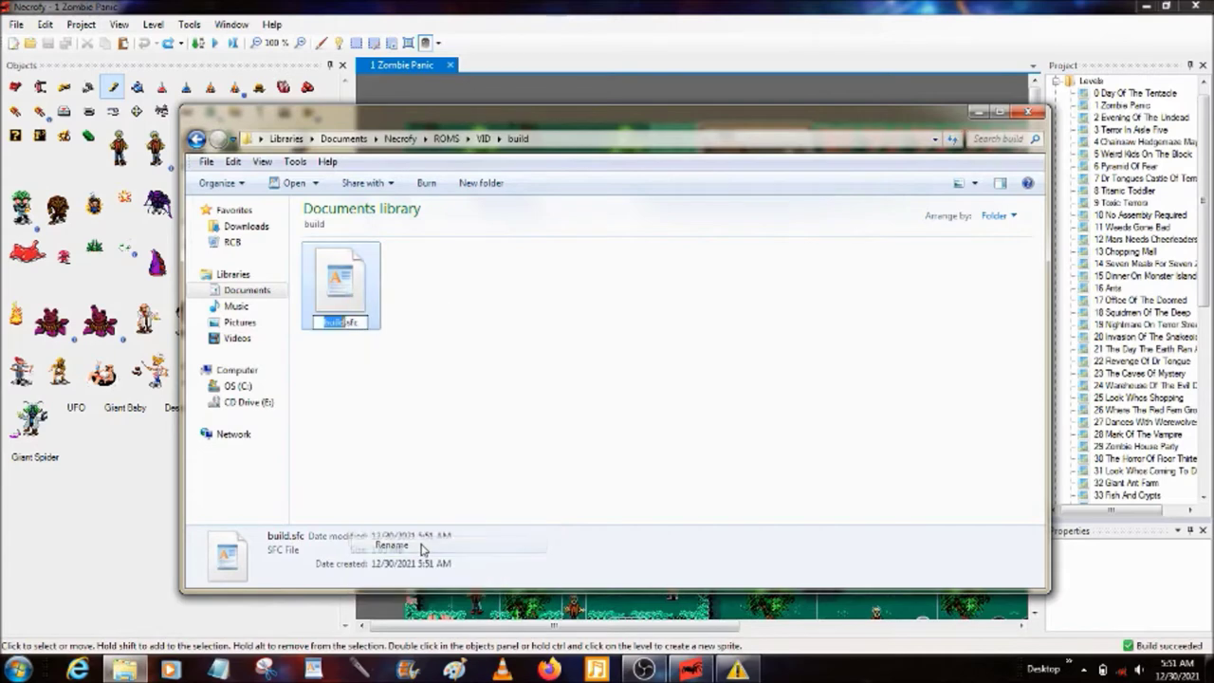
left_click(649, 92)
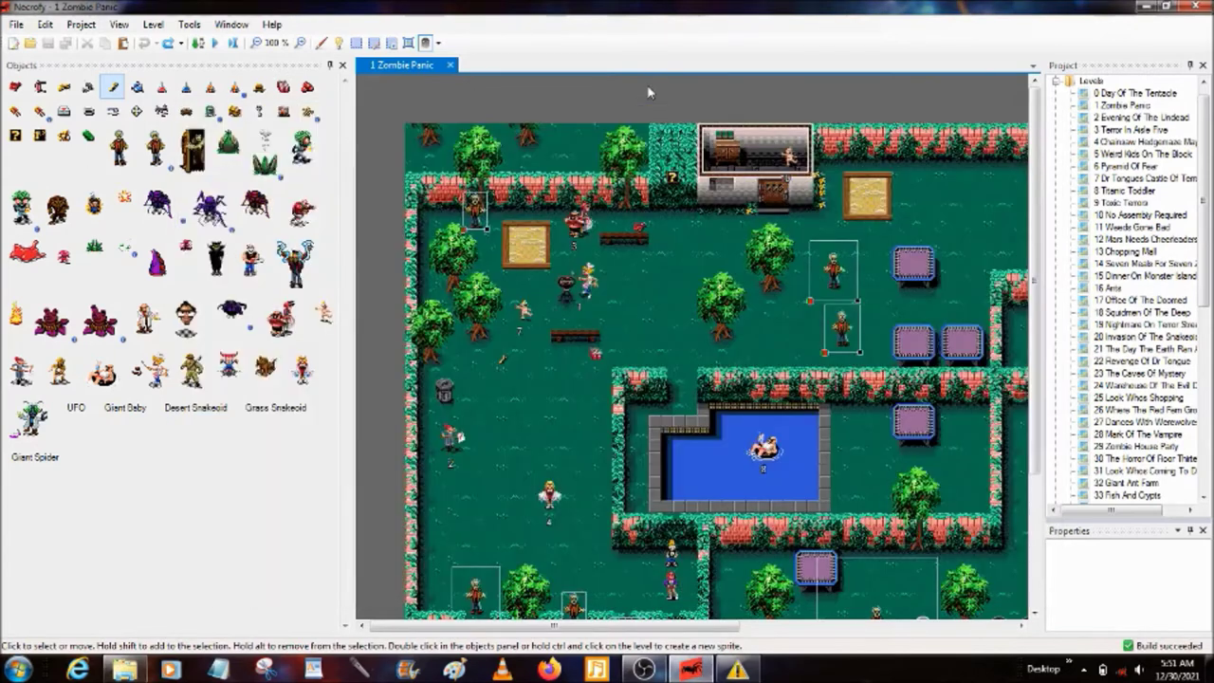
- Run build.sfc in ZSNES, quit it with Alt+F4, and bring the Necrofy editor back
left_click(216, 45)
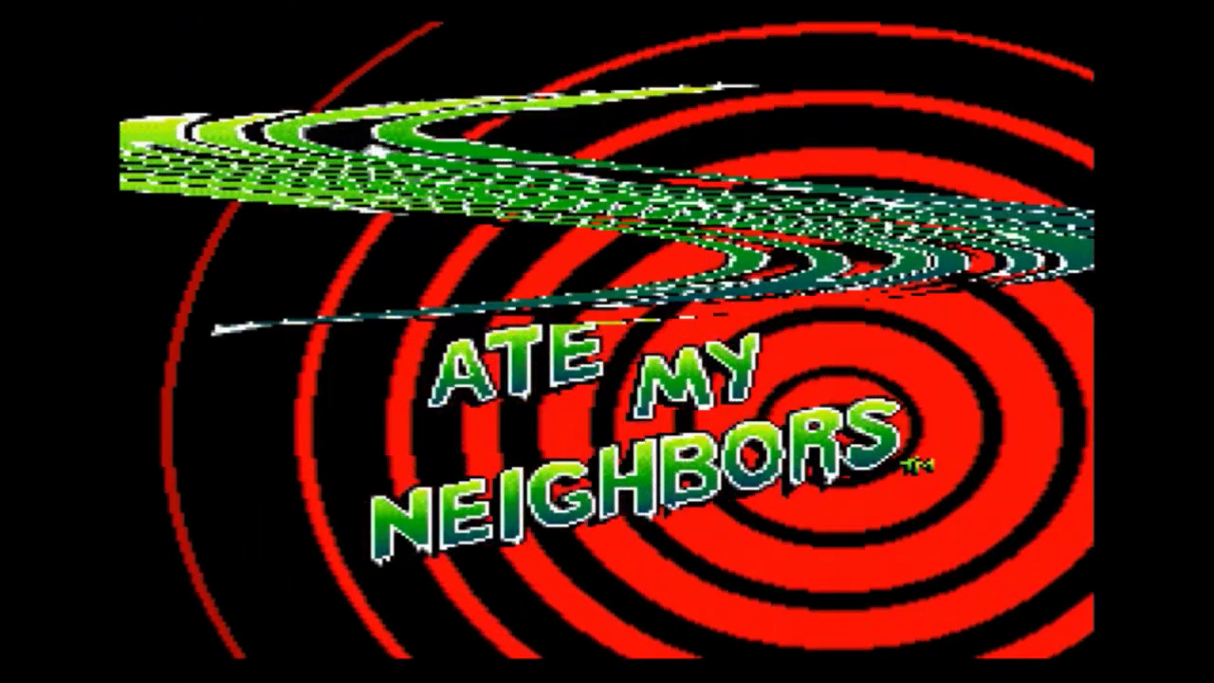
key("alt+F4")
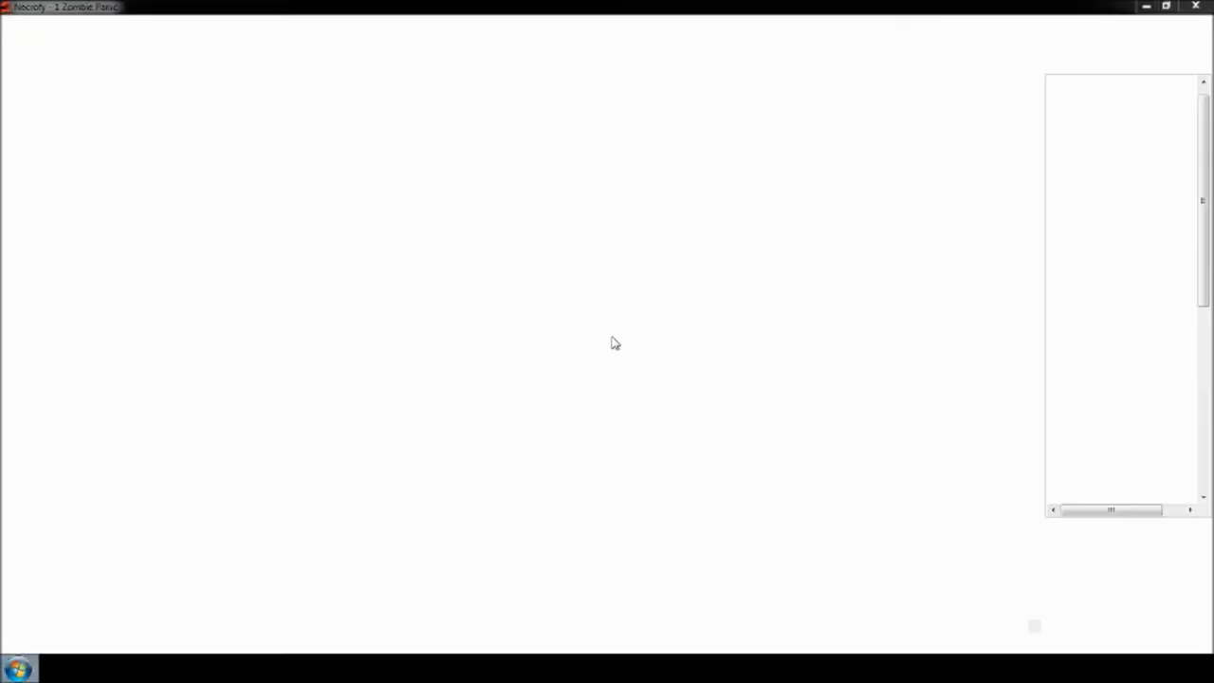
key("alt+Tab")
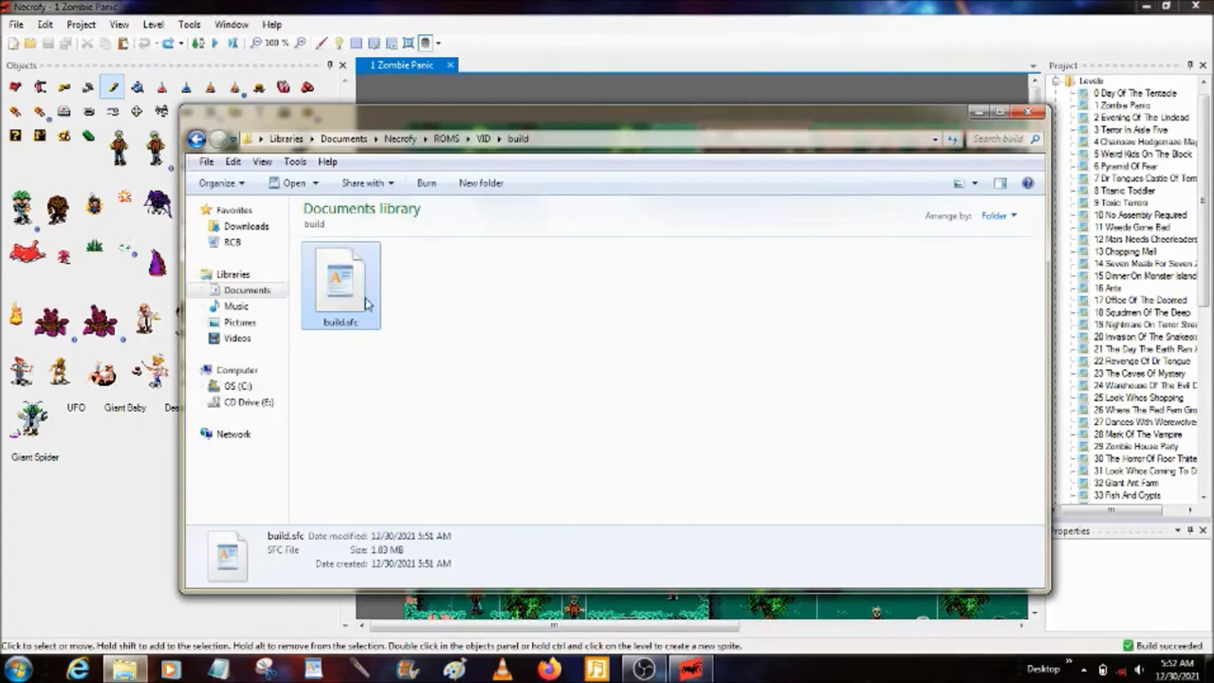
left_click_drag(382, 353, 362, 275)
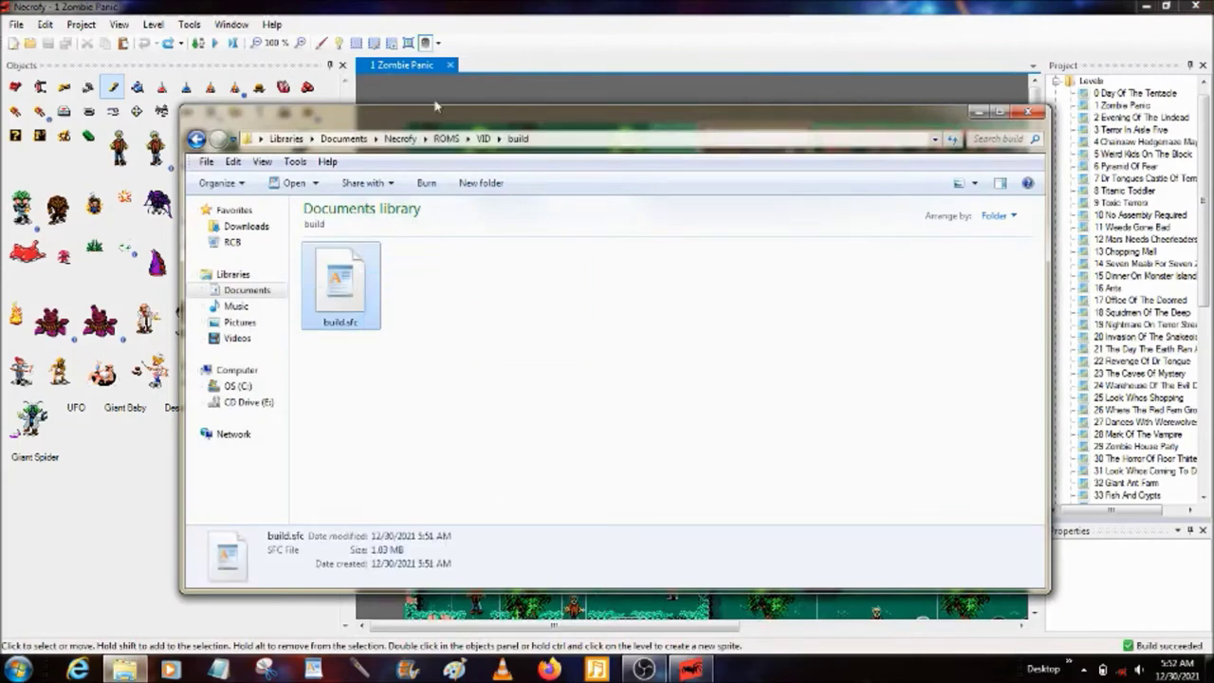
left_click(693, 668)
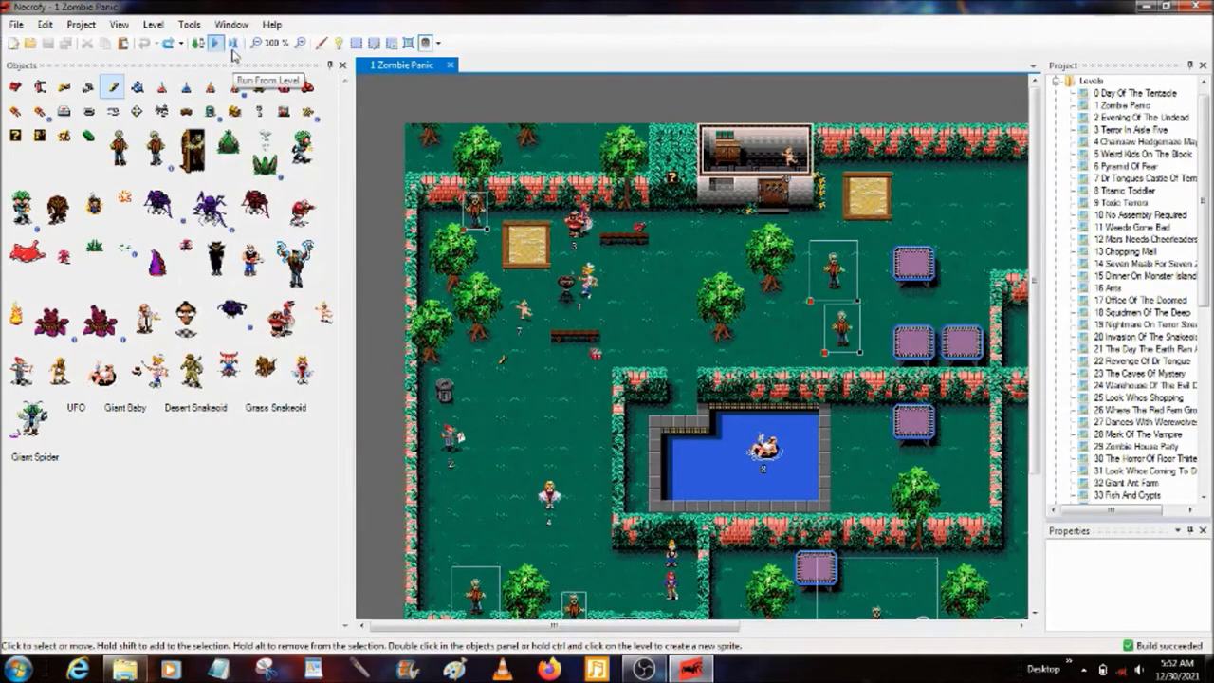
left_click(81, 25)
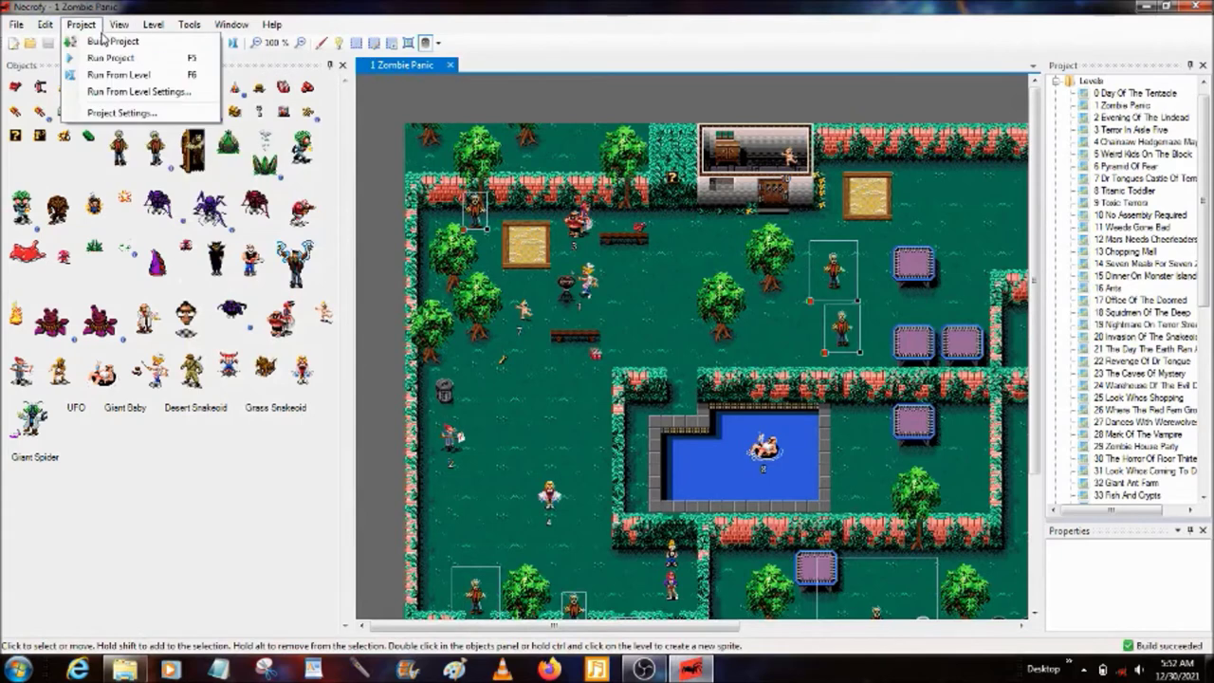
mouse_move(44, 25)
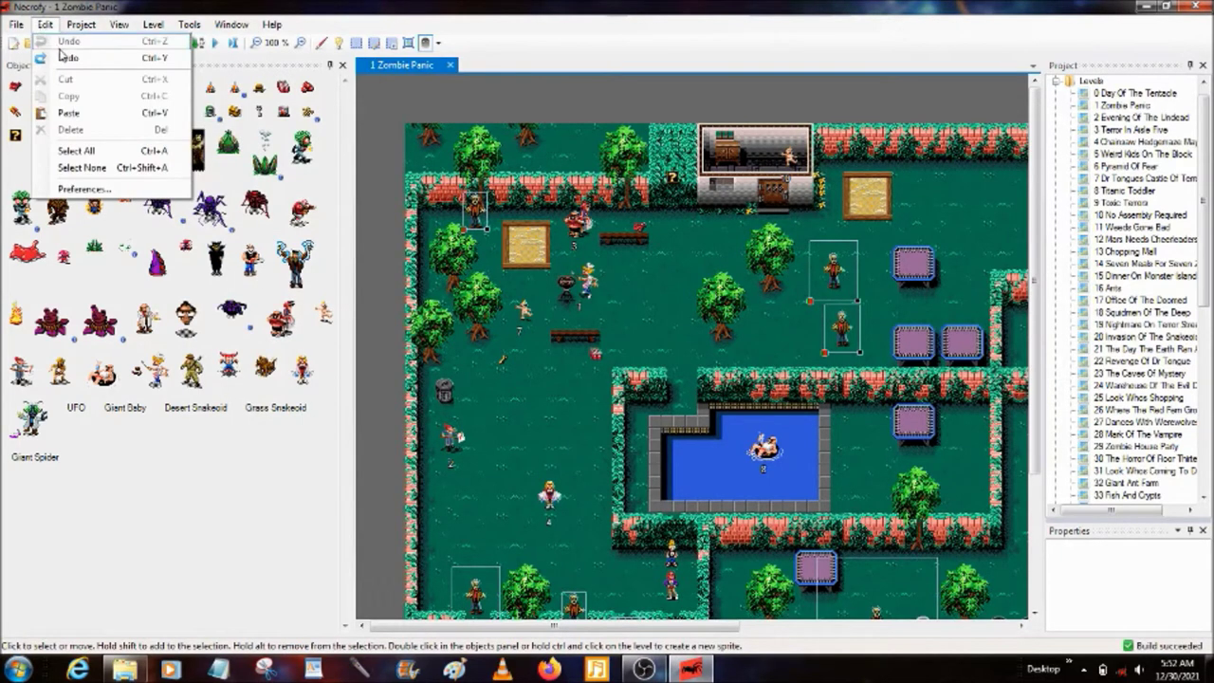
left_click(124, 189)
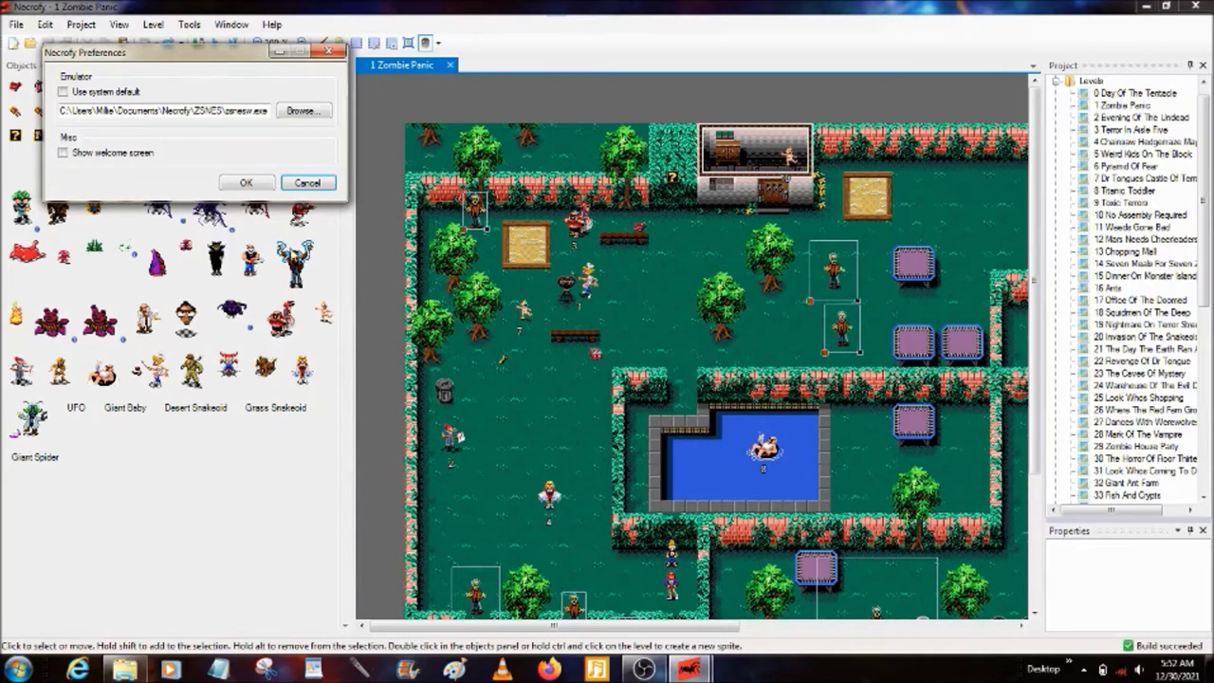
left_click(298, 183)
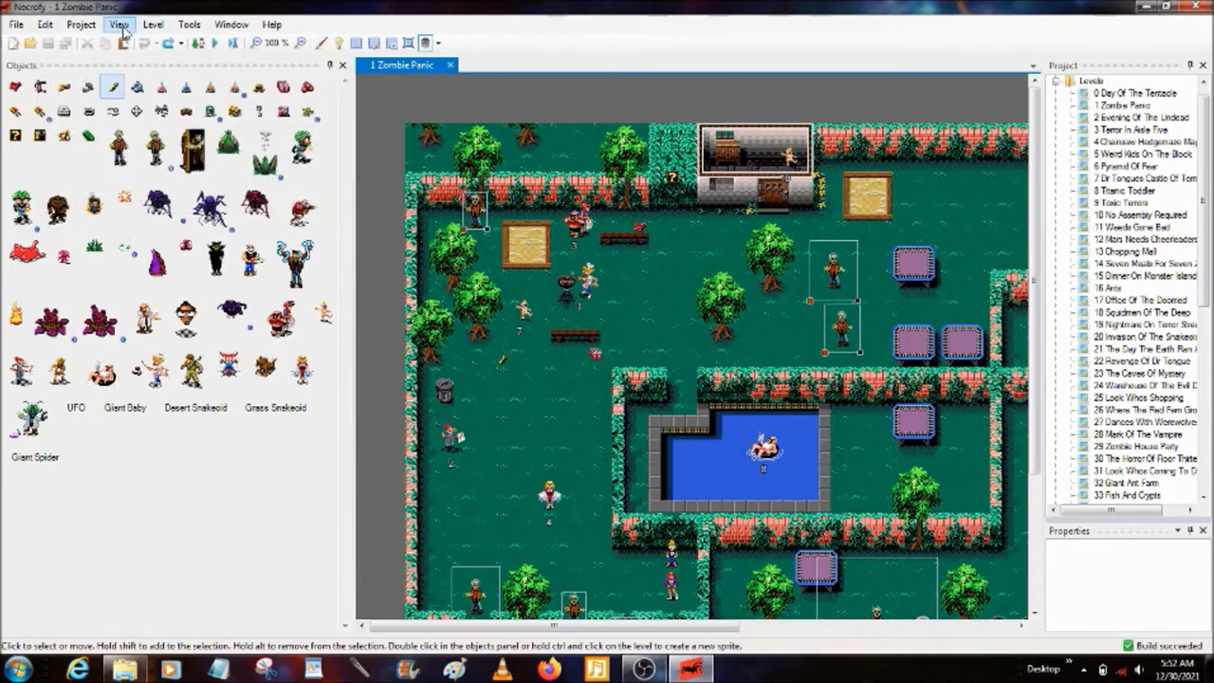
- Change the Project Settings 'Show win screen after level' value to 30 and confirm
left_click(81, 25)
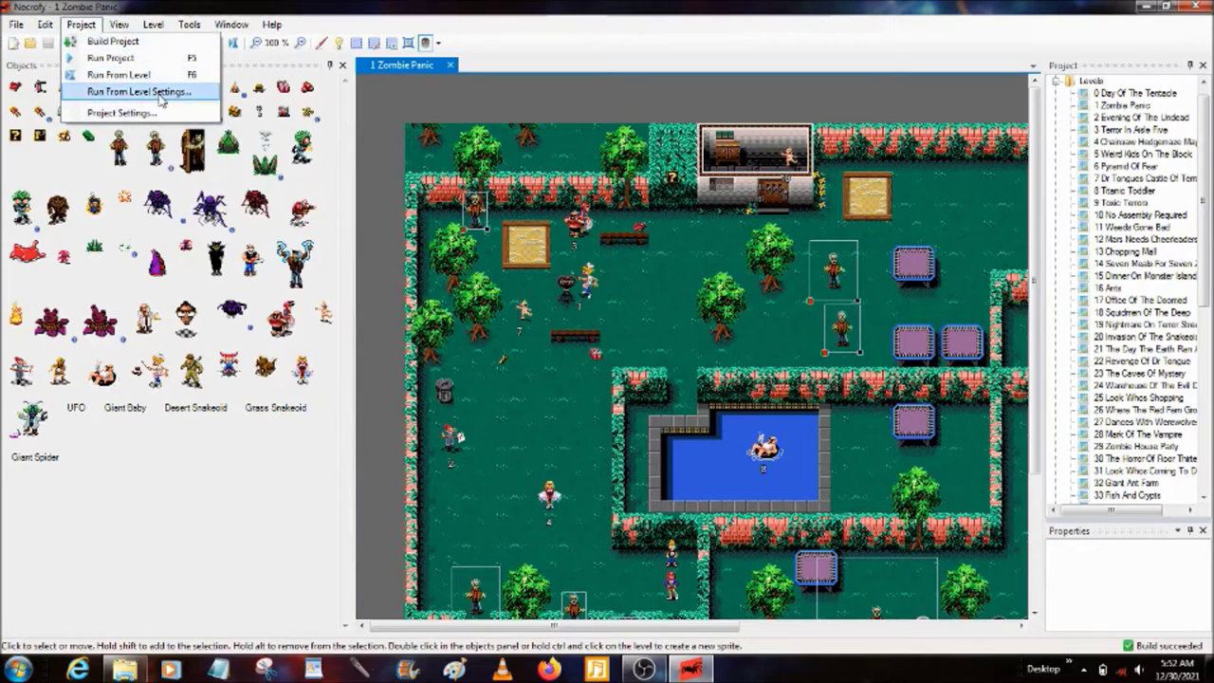
left_click(125, 112)
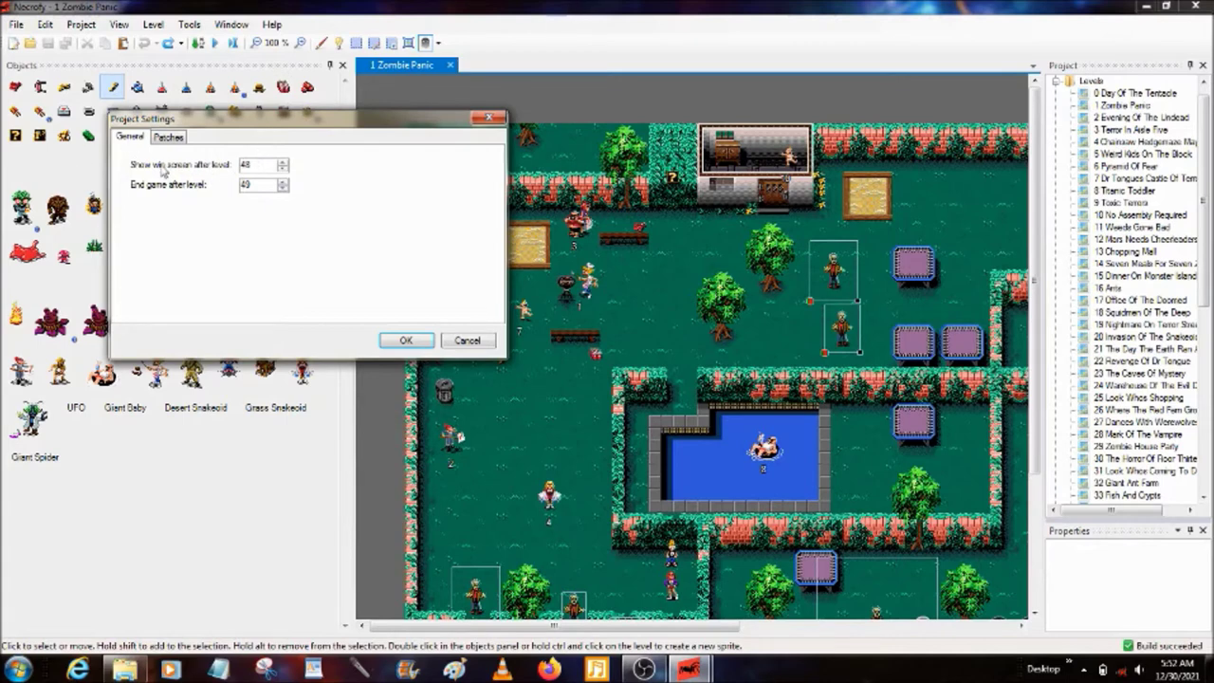
double_click(264, 165)
type("30")
left_click(414, 340)
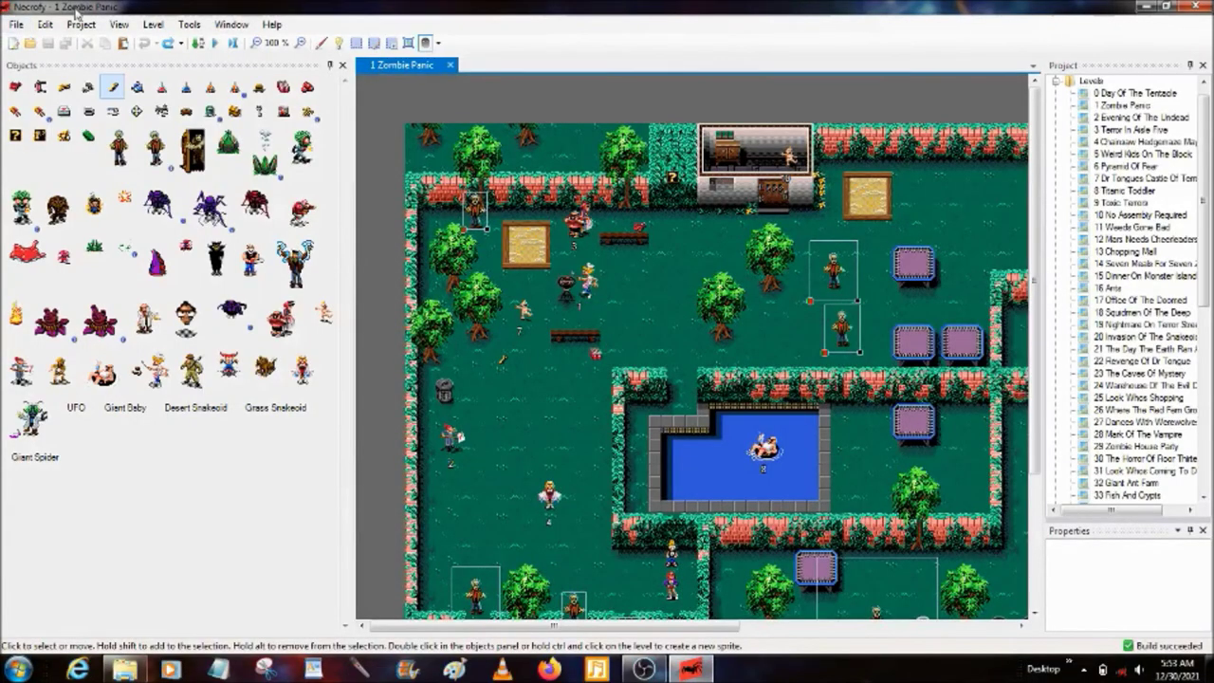
- Open the Patches tab of Project Settings
left_click(80, 24)
left_click(95, 111)
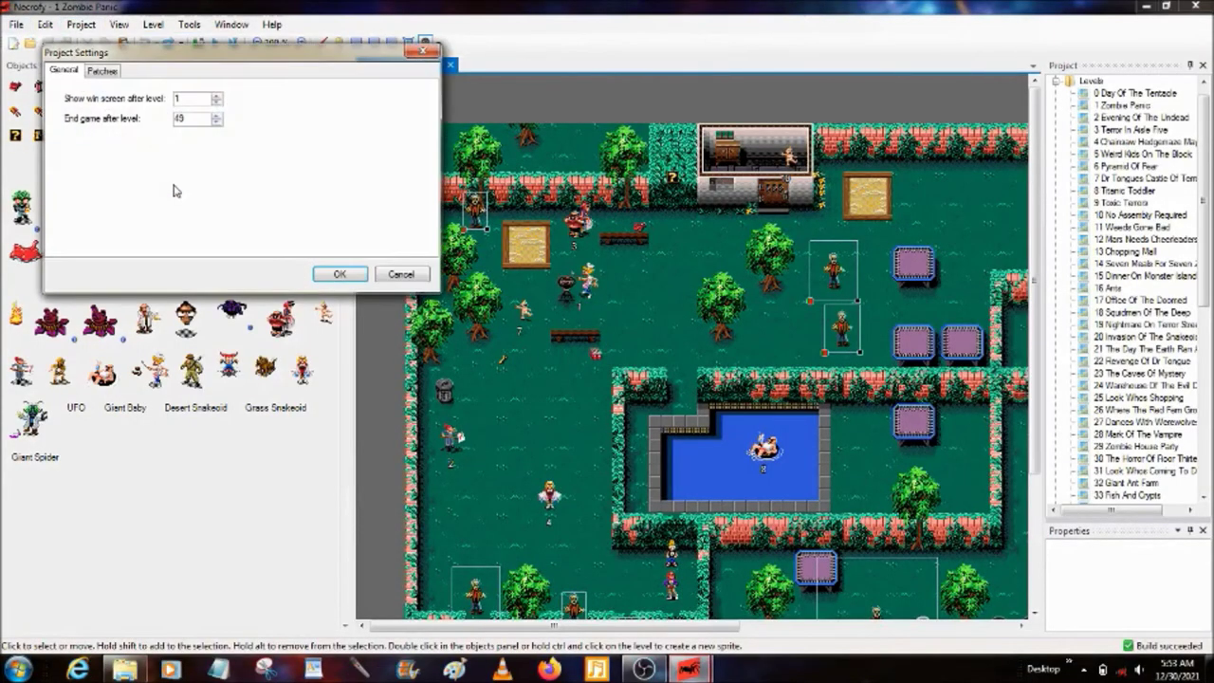
left_click(105, 76)
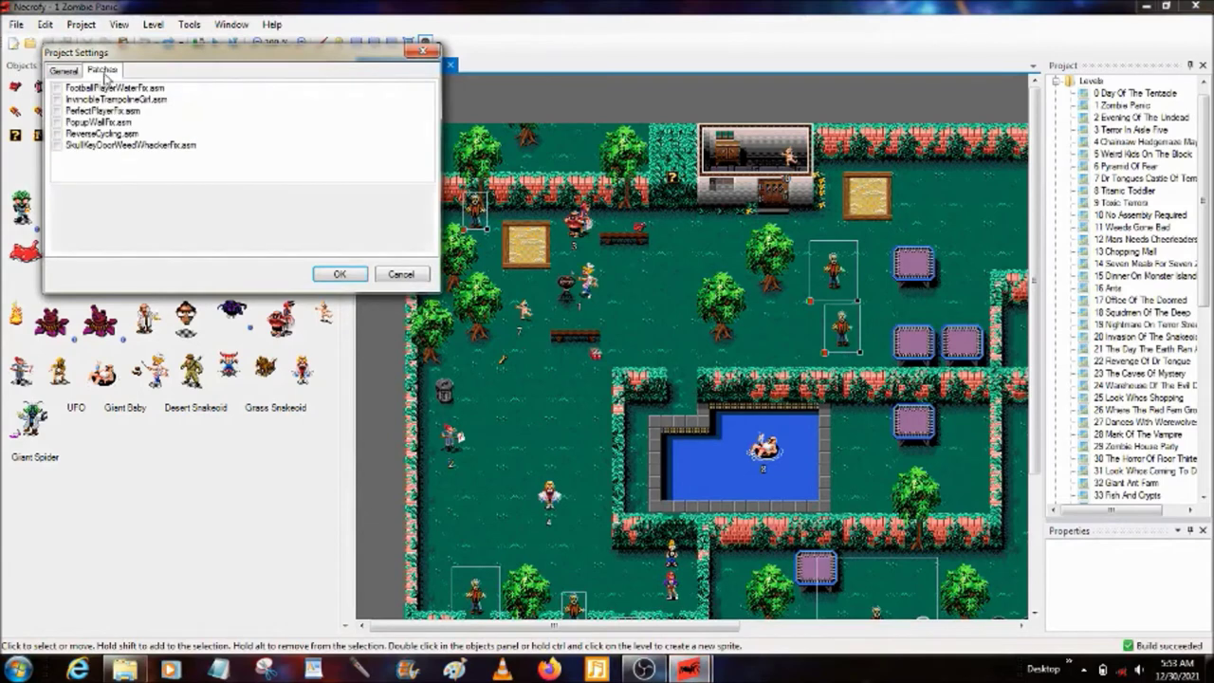
- Toggle SkullKeyDoorWeedWhackerFix.asm on and off, then read the ReverseCycling.asm and PopupWallFix.asm descriptions
left_click(57, 146)
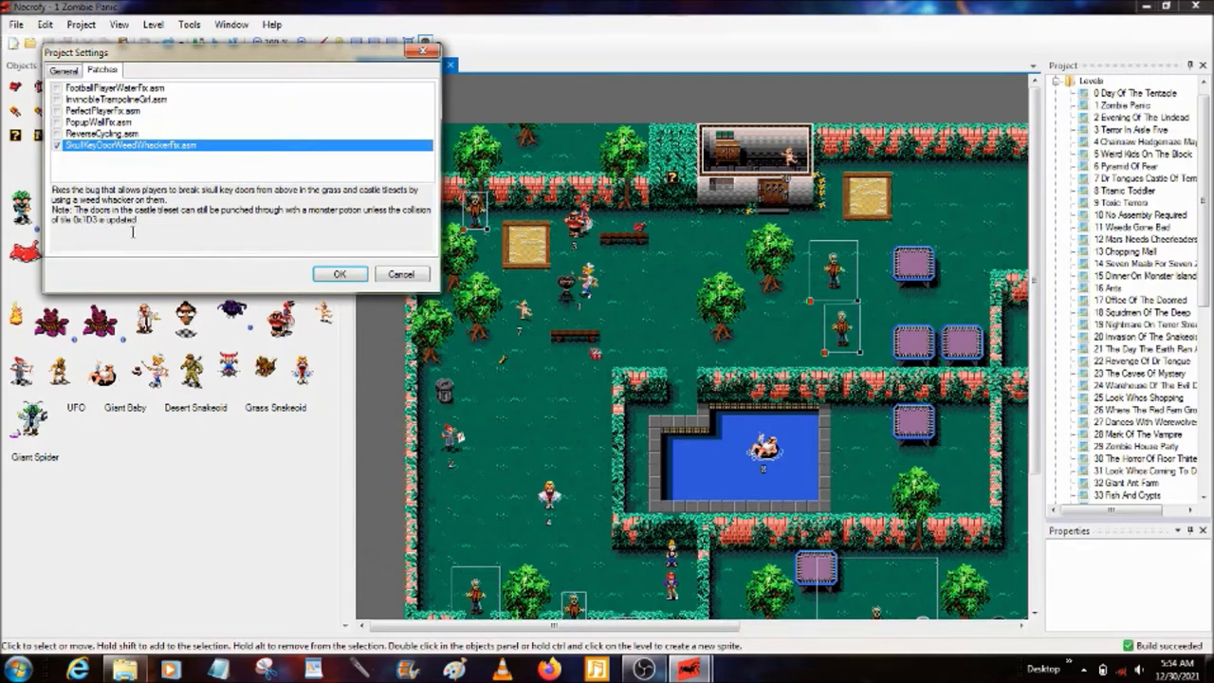
left_click(57, 146)
left_click(83, 135)
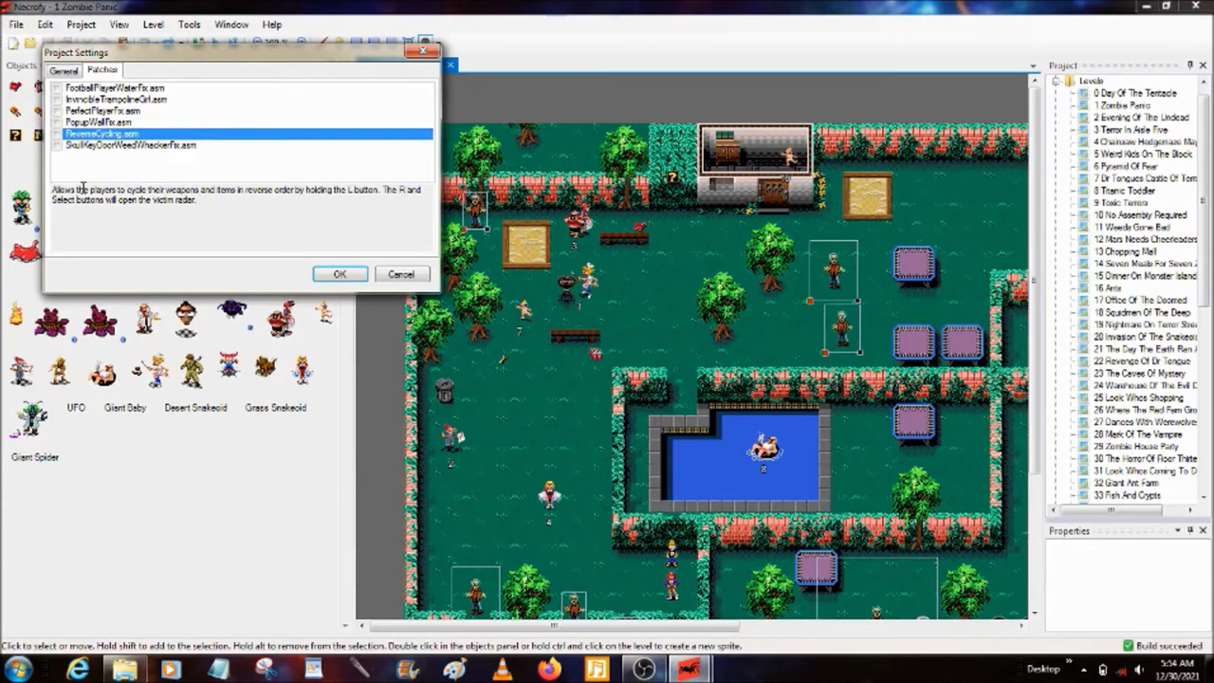
left_click(74, 122)
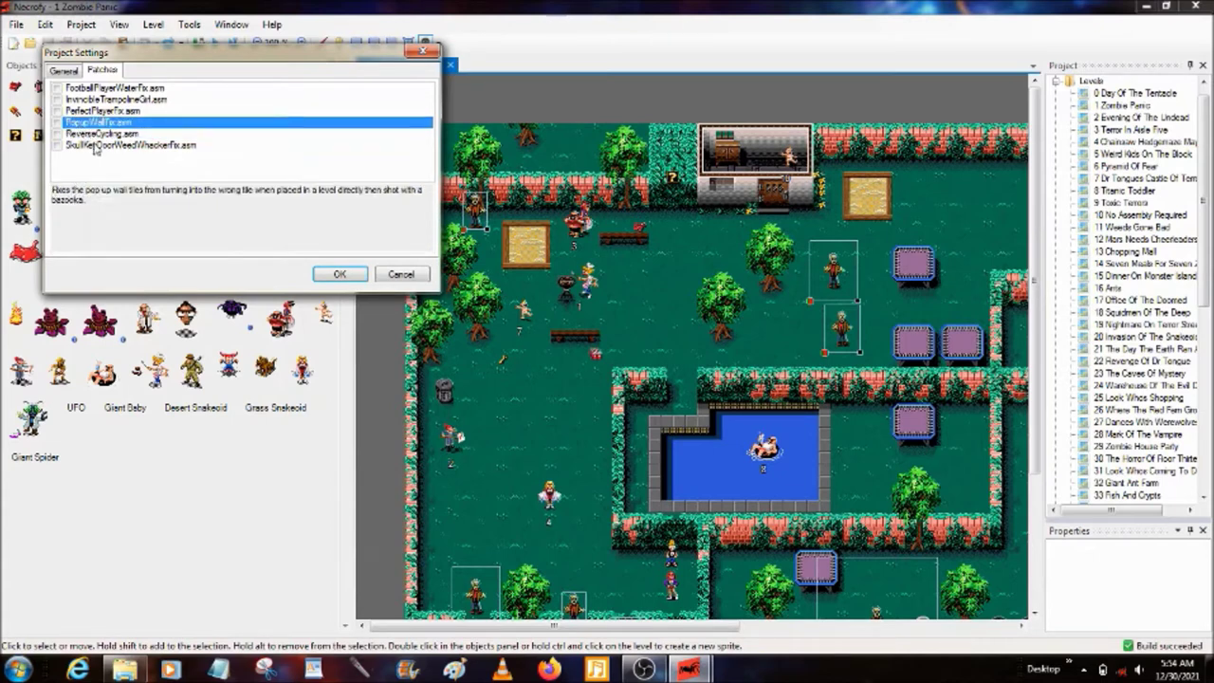